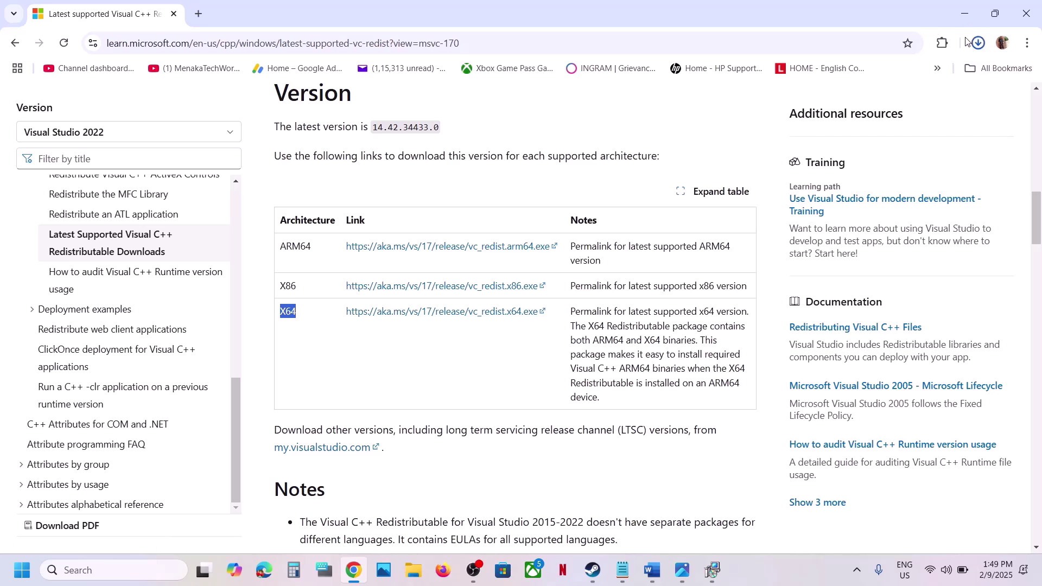
Run the downloaded x64 Visual C++ 2015-2022 Redistributable installer, start its repair, and move the x86 setup window beside it.
left_click(978, 43)
left_click(888, 91)
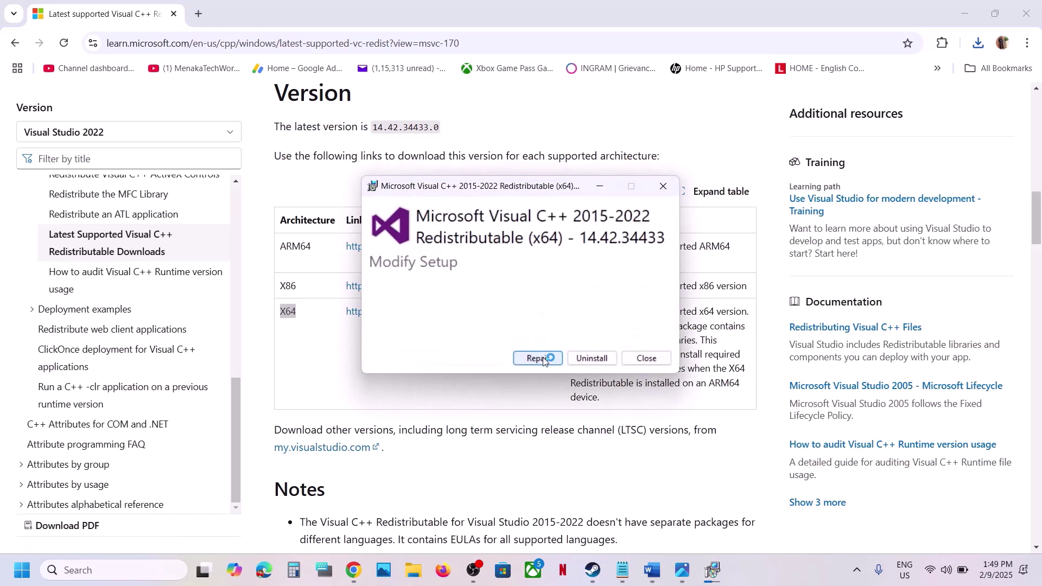
left_click(536, 356)
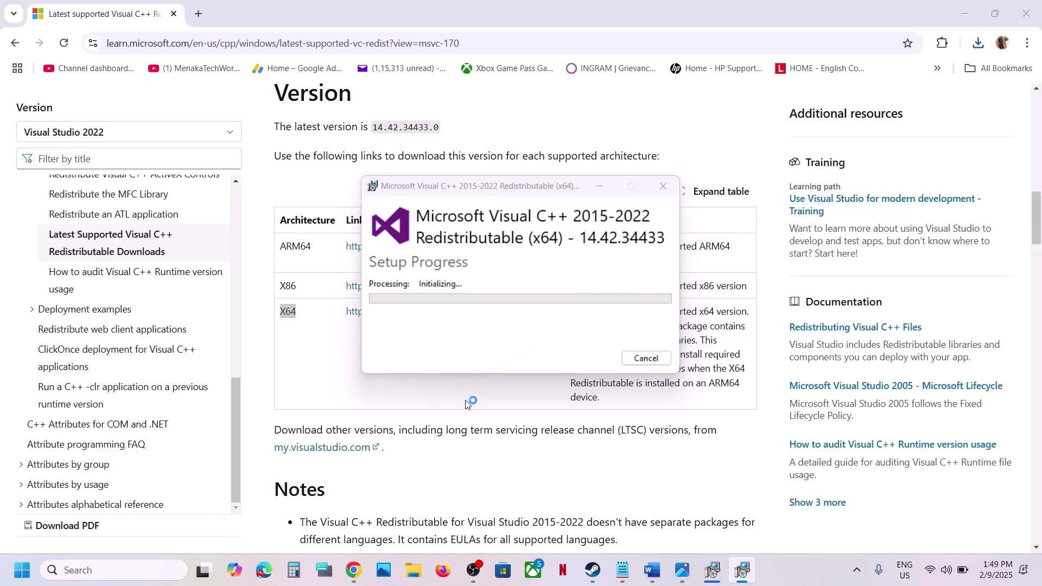
left_click(715, 571)
left_click_drag(550, 188, 863, 196)
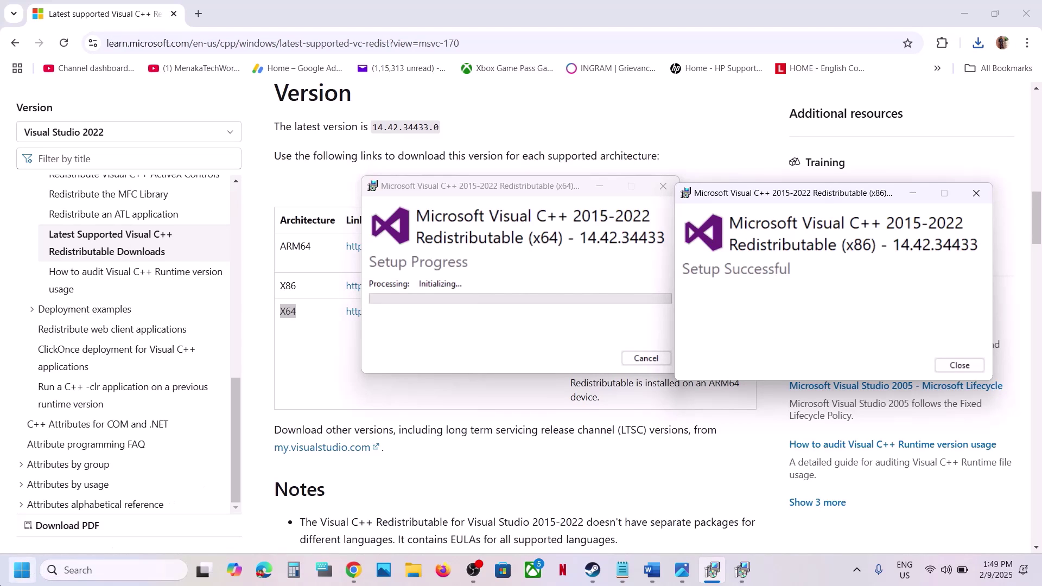
left_click(11, 580)
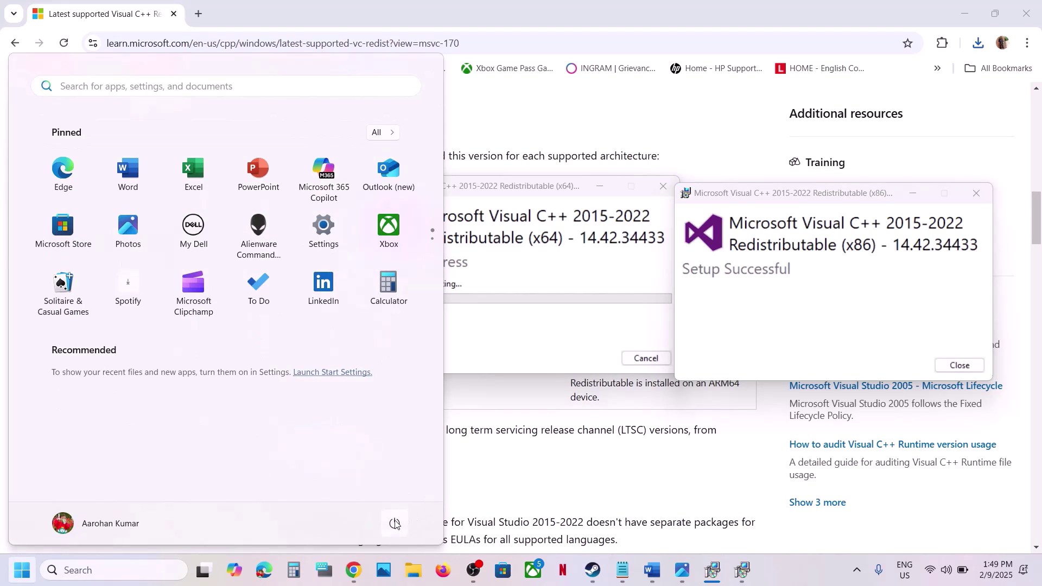
left_click(394, 523)
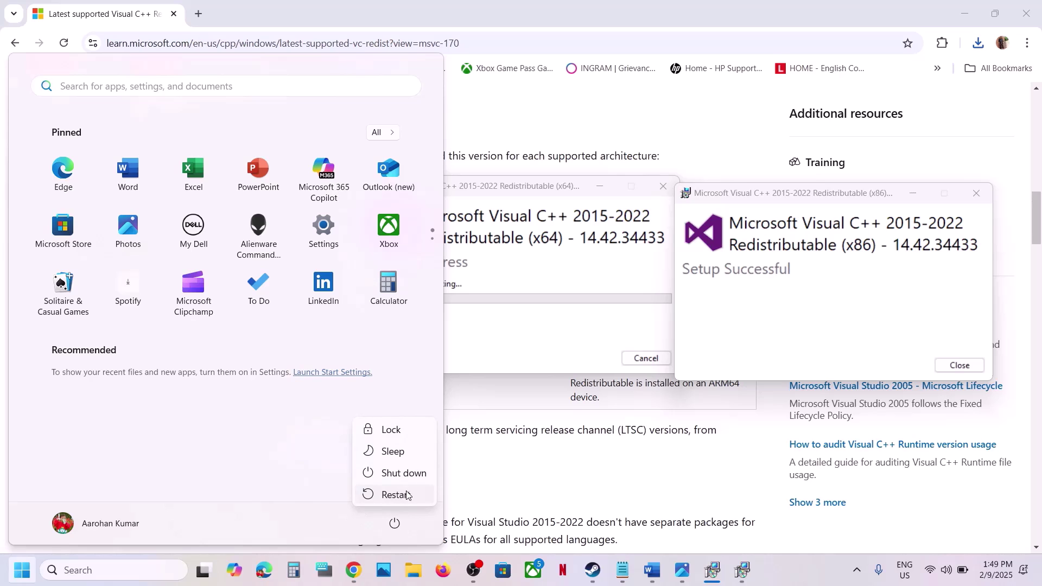
key("Escape")
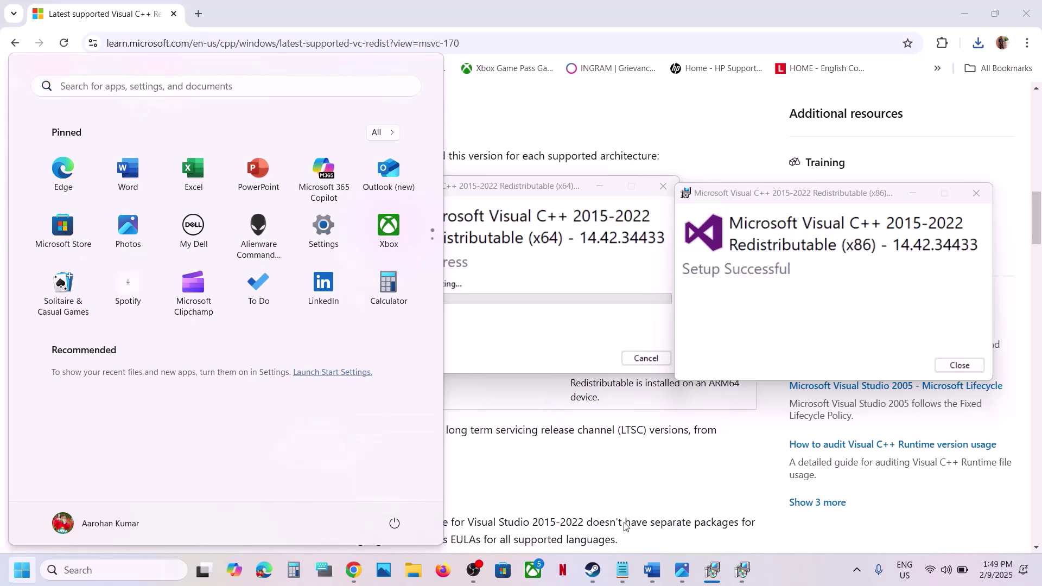
Switch to the Word notes, maximize the window, and highlight the Win64Shared source path under Step 2.
left_click(592, 570)
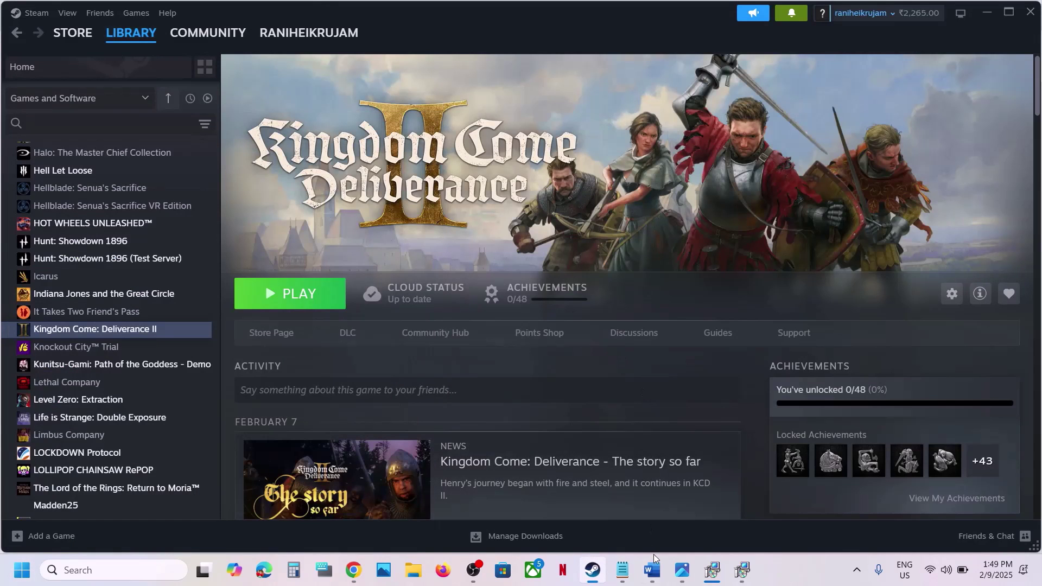
left_click(652, 569)
scroll(429, 392, "down", 10)
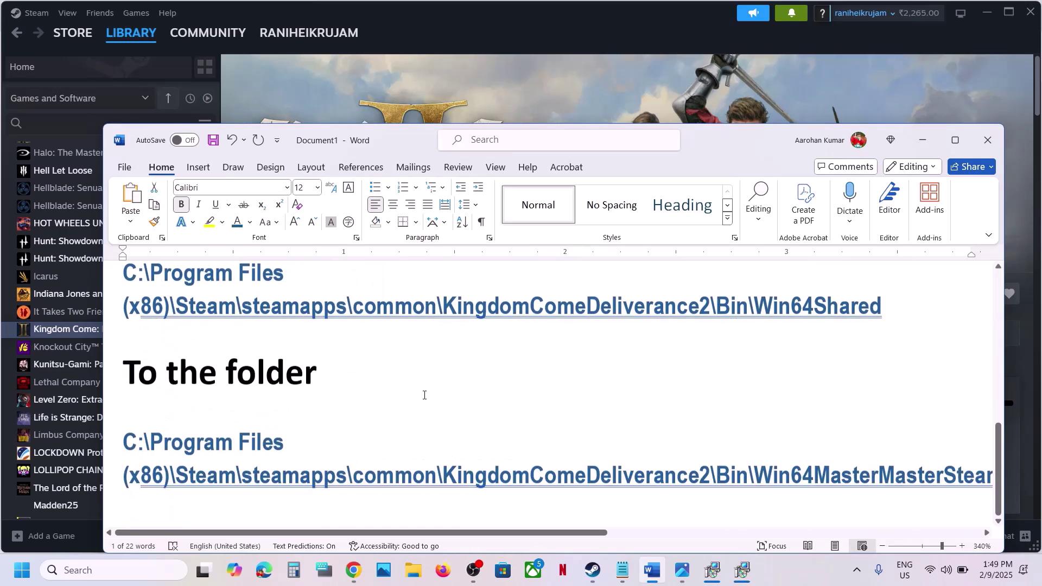
scroll(424, 394, "up", 3)
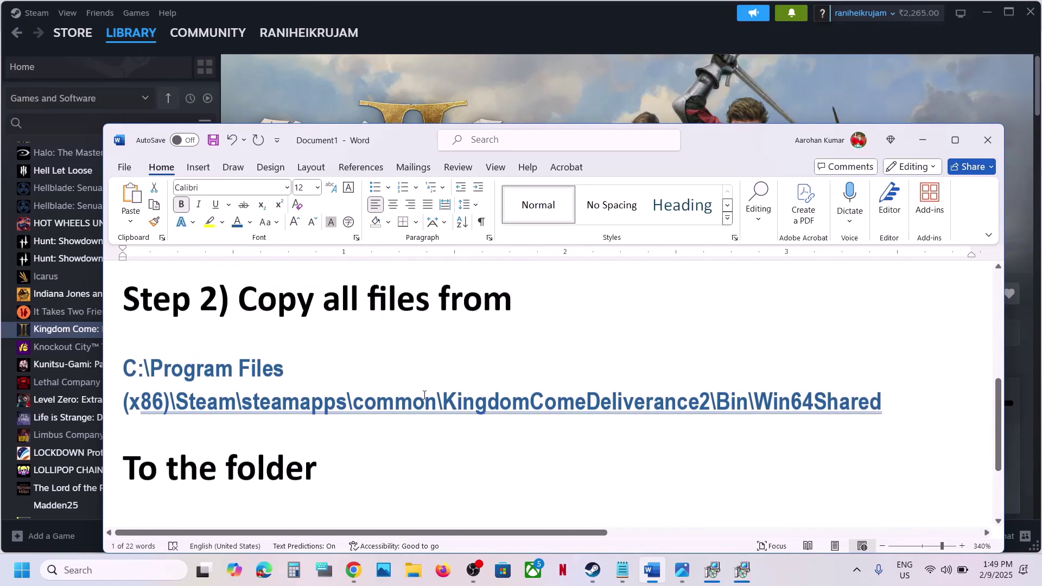
left_click(955, 141)
left_click(581, 311)
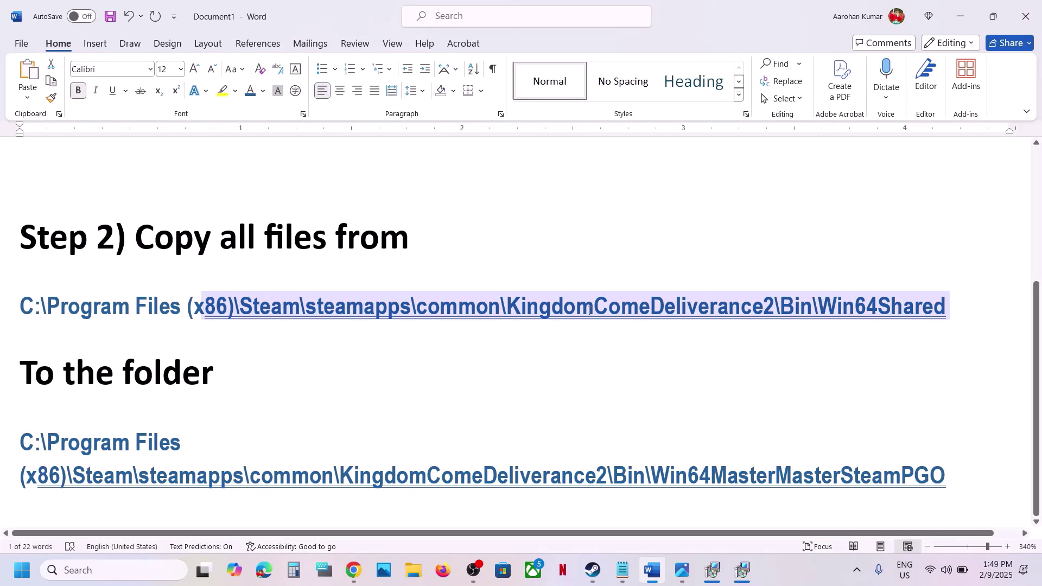
triple_click(589, 310)
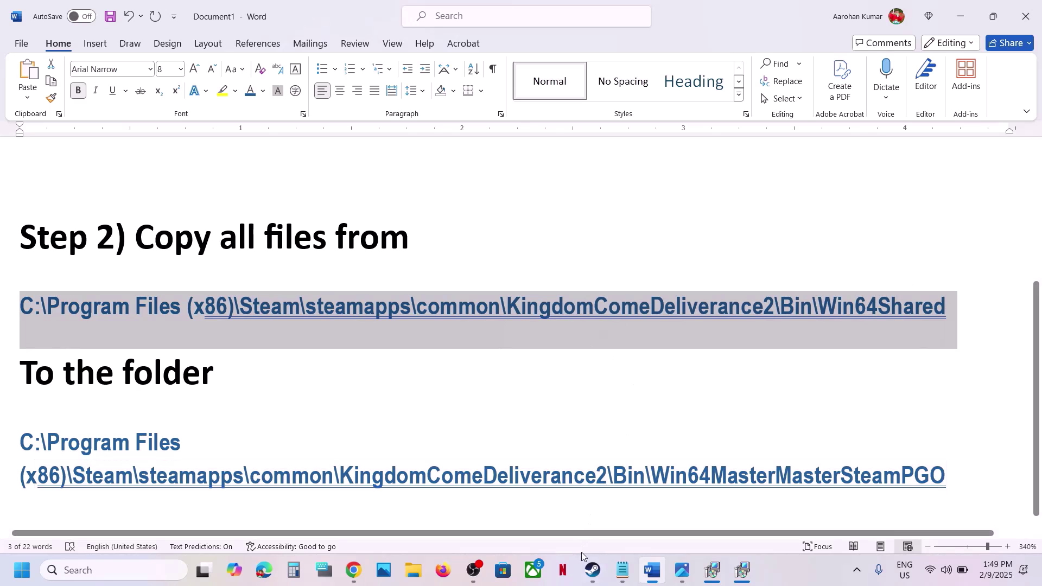
Switch to Steam and browse the local files of Kingdom Come: Deliverance II.
left_click(592, 569)
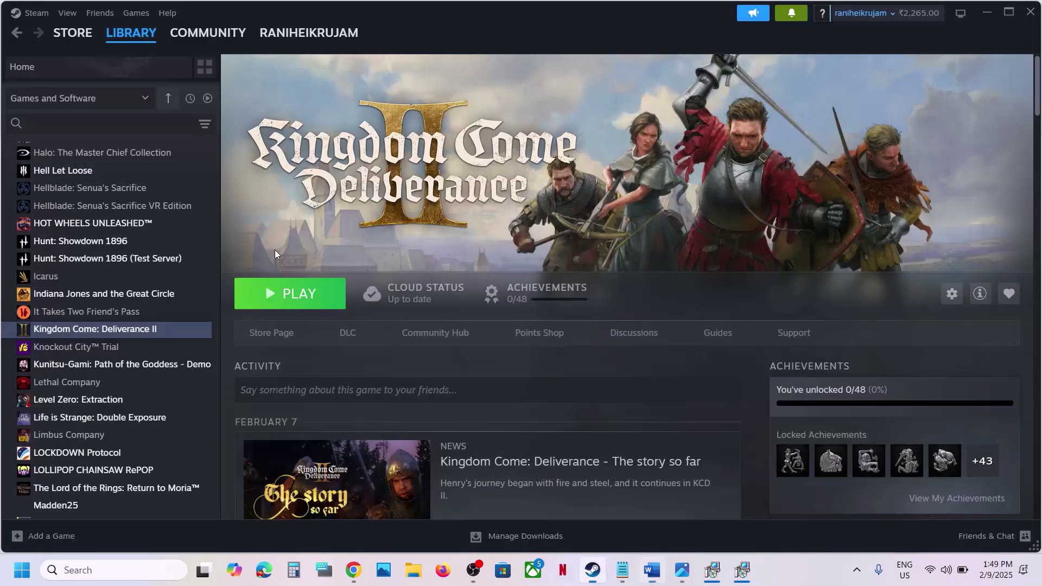
right_click(128, 335)
mouse_move(174, 412)
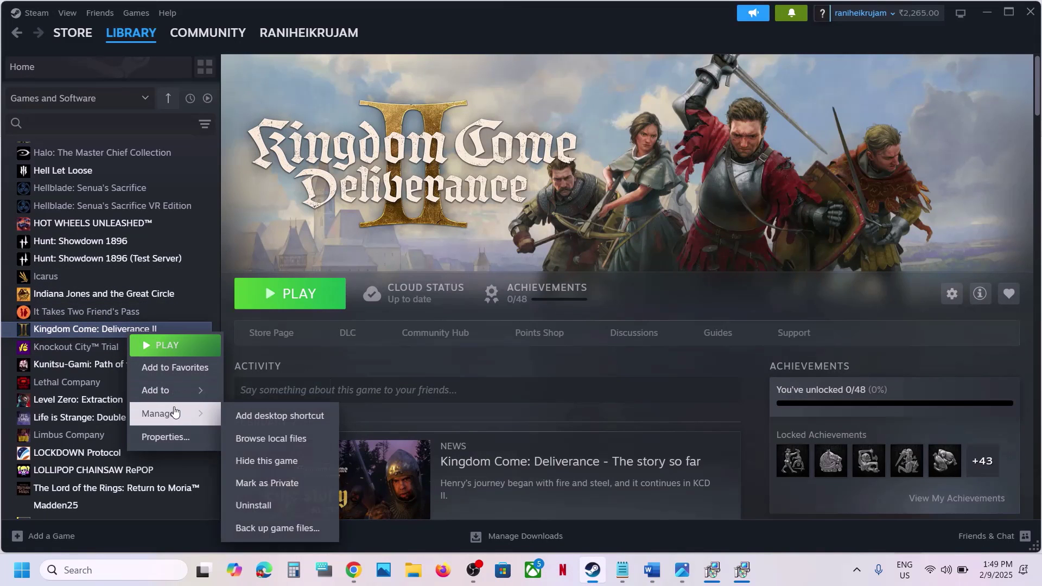
left_click(295, 439)
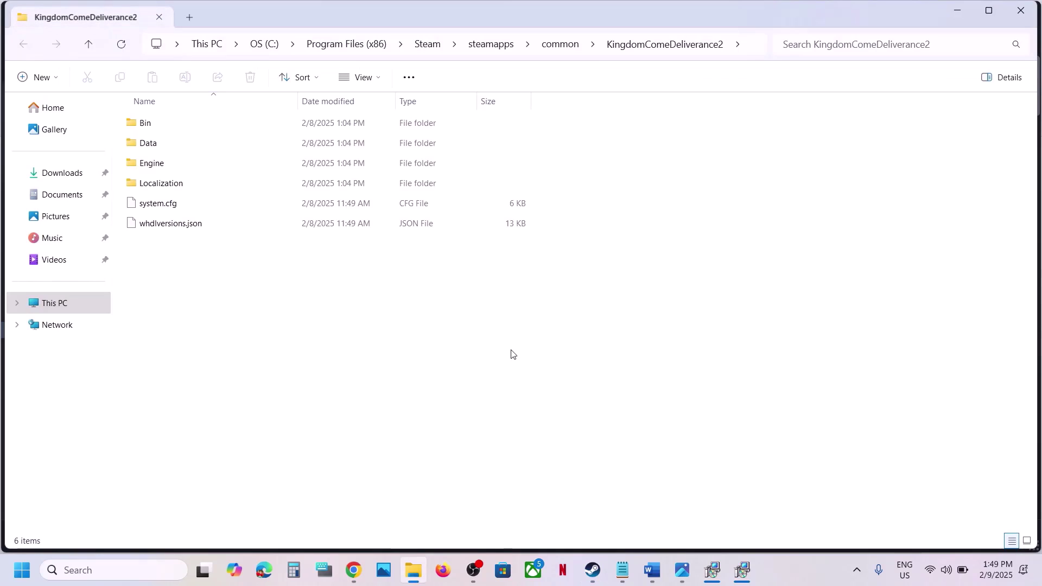
Check the source path in the Word notes, then view the contents of the game's Bin\Win64Shared folder.
left_click(652, 574)
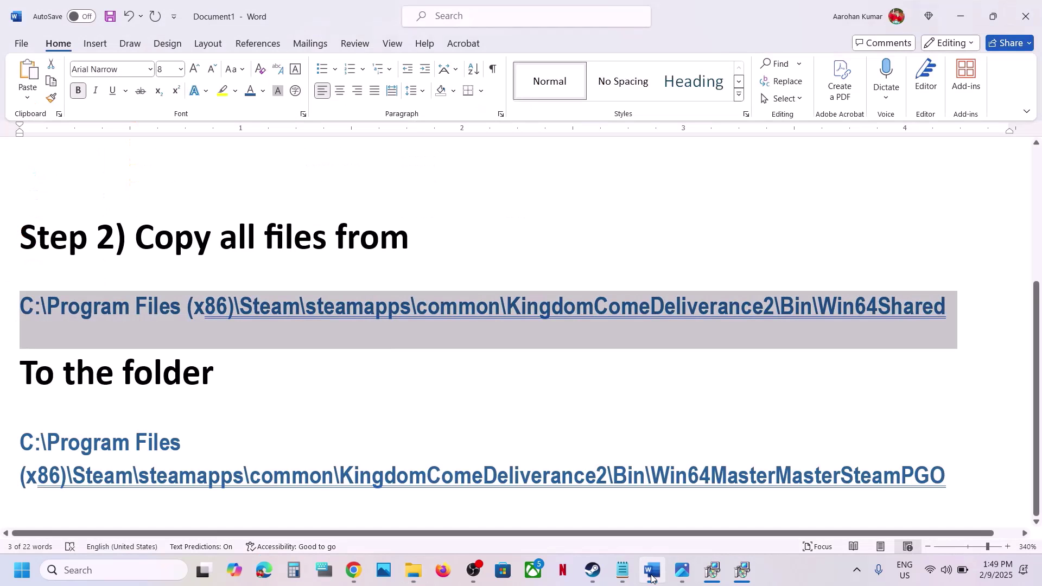
left_click(651, 574)
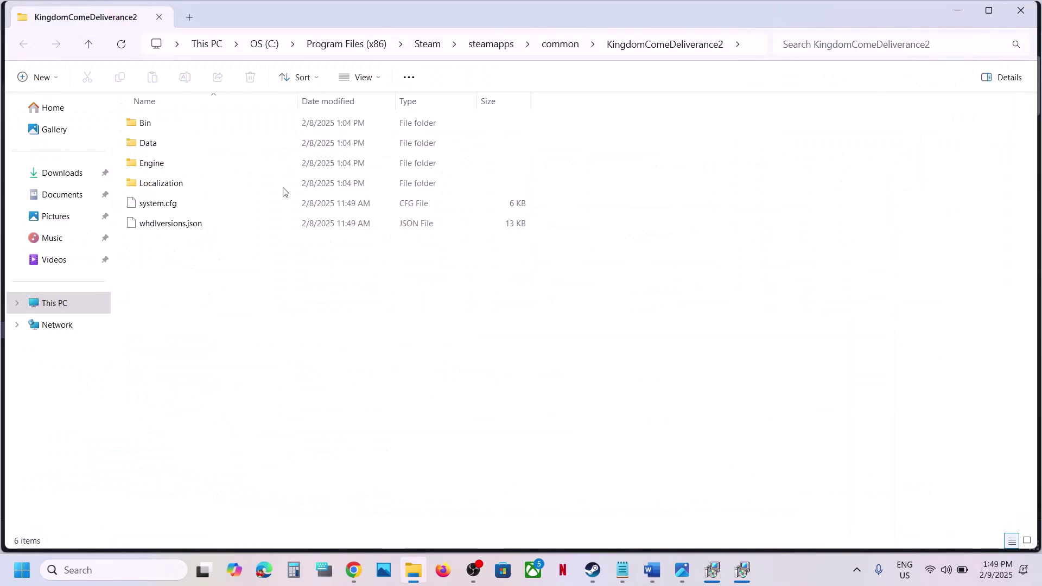
left_click(166, 124)
double_click(166, 123)
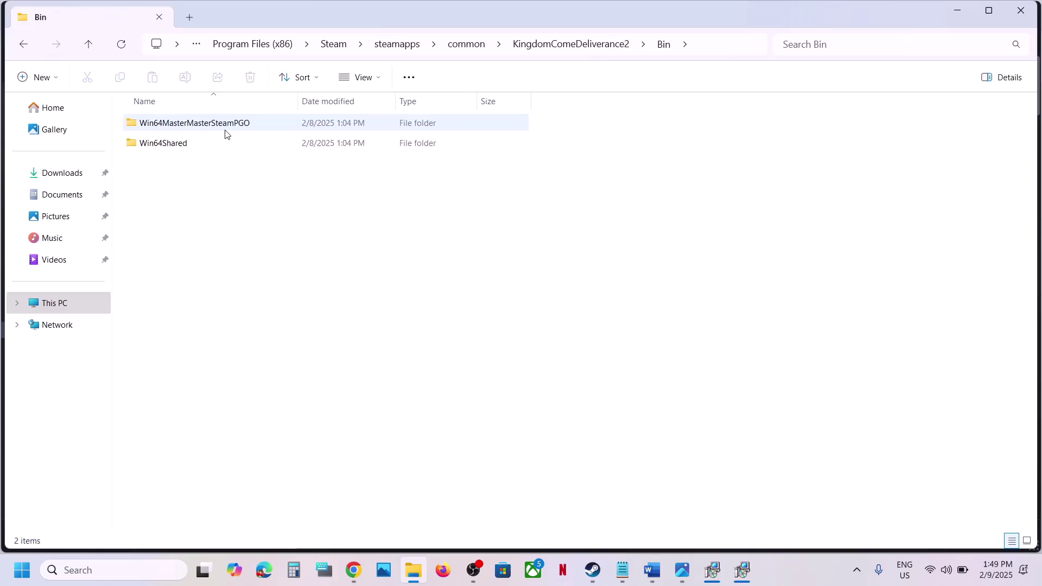
left_click(175, 146)
double_click(206, 150)
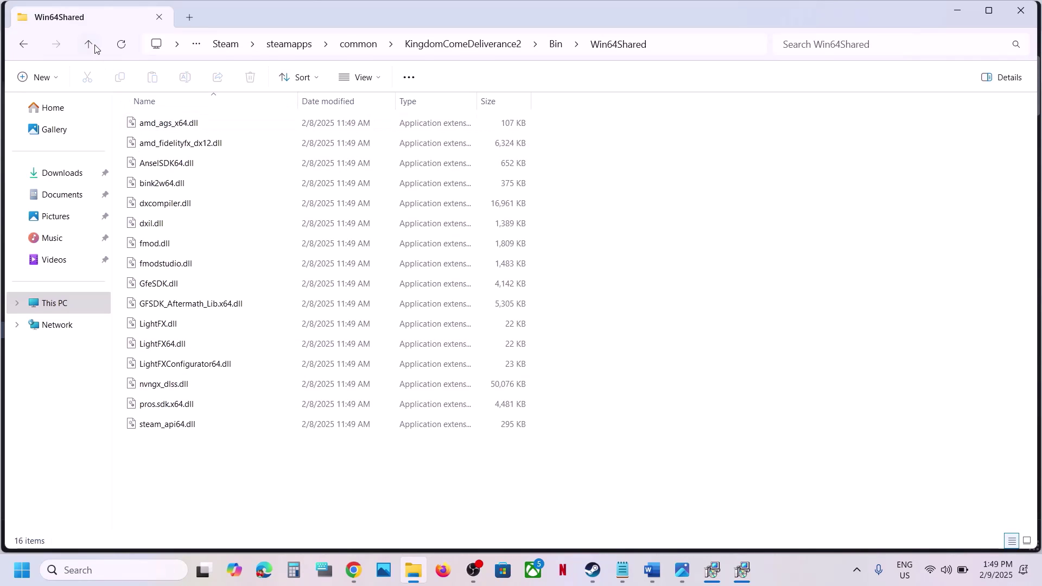
Go back up to the KingdomComeDeliverance2 folder and copy the Bin folder to the clipboard.
left_click(90, 44)
left_click(89, 44)
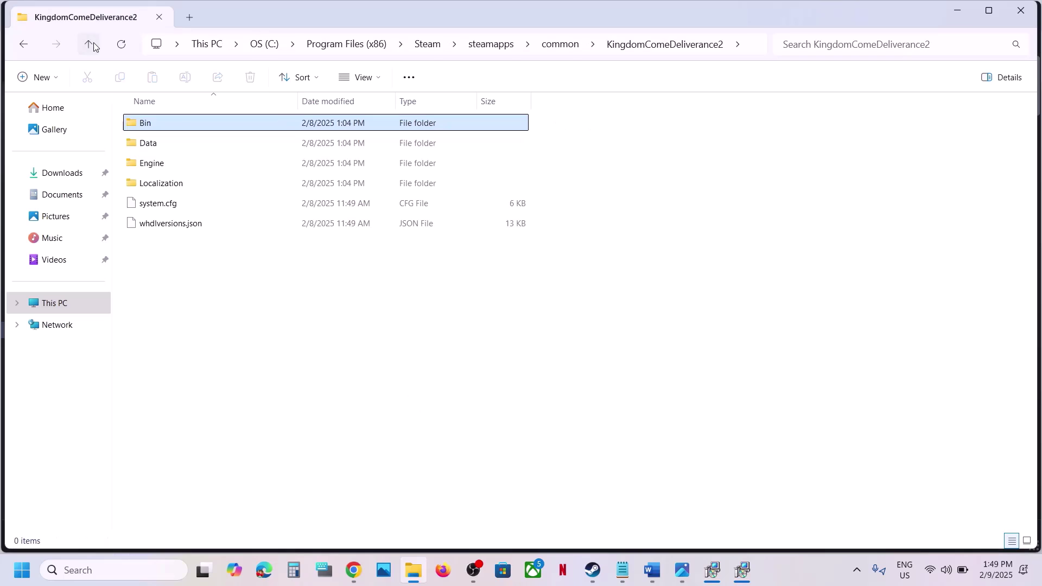
right_click(171, 124)
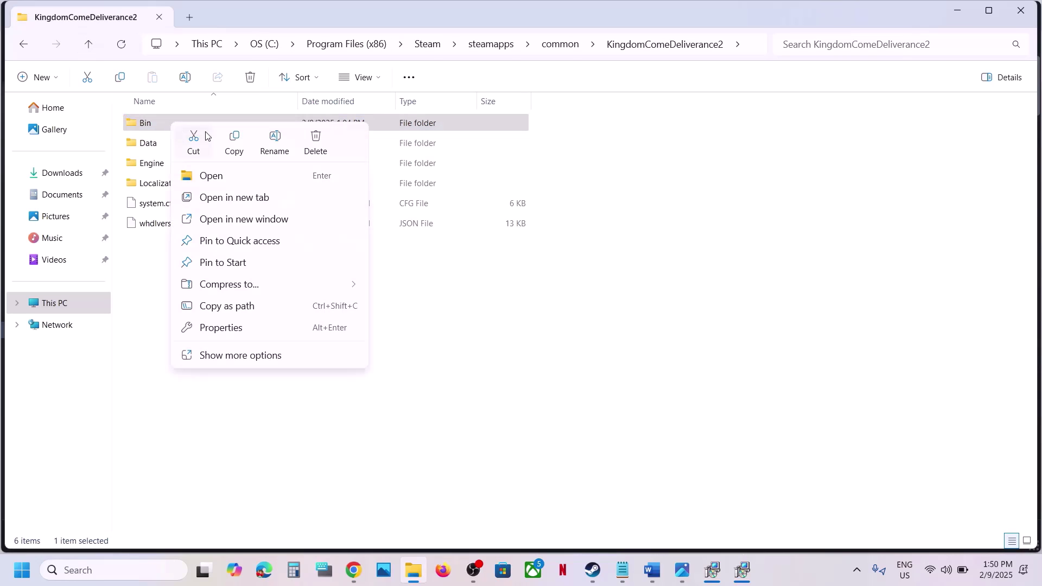
left_click(236, 142)
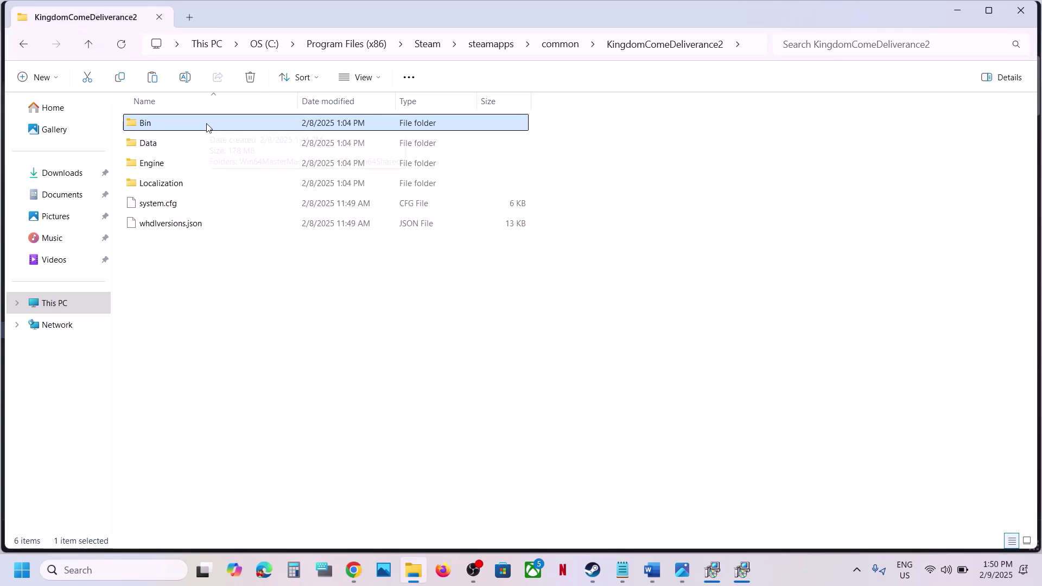
mouse_move(206, 126)
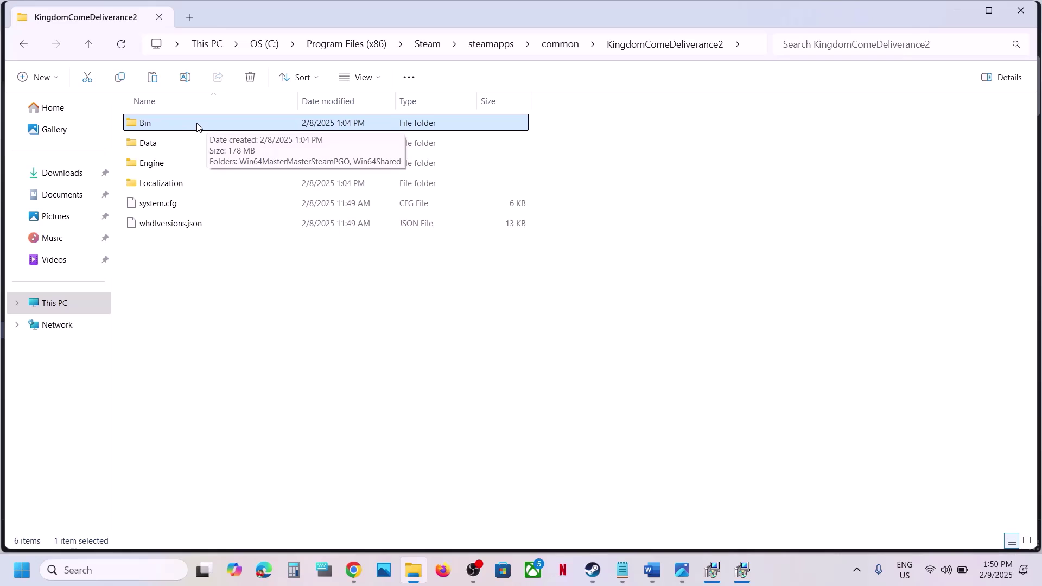
Open the Win64Shared folder inside Bin and copy all of its DLL files.
double_click(182, 124)
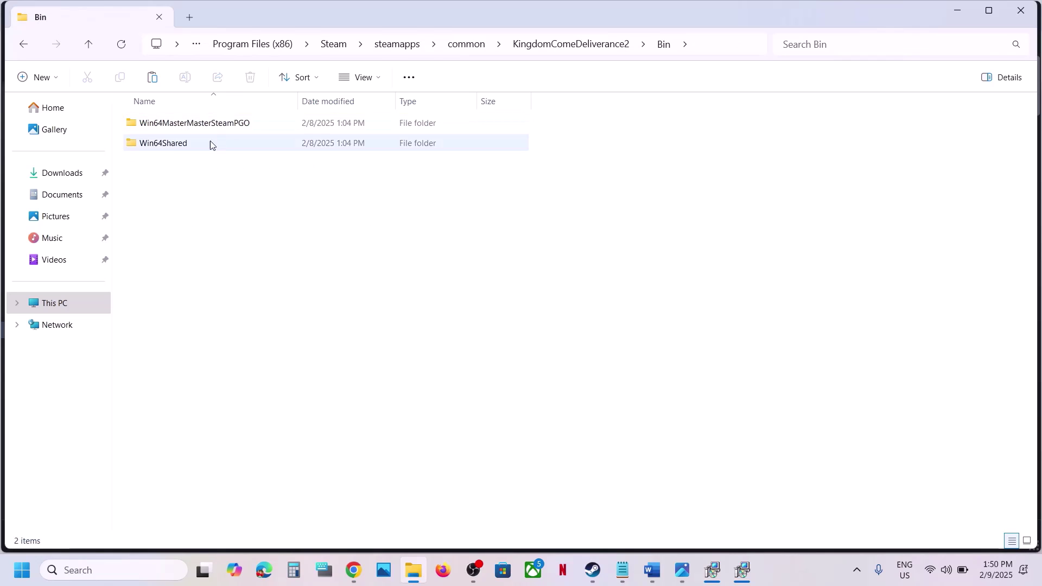
left_click(182, 145)
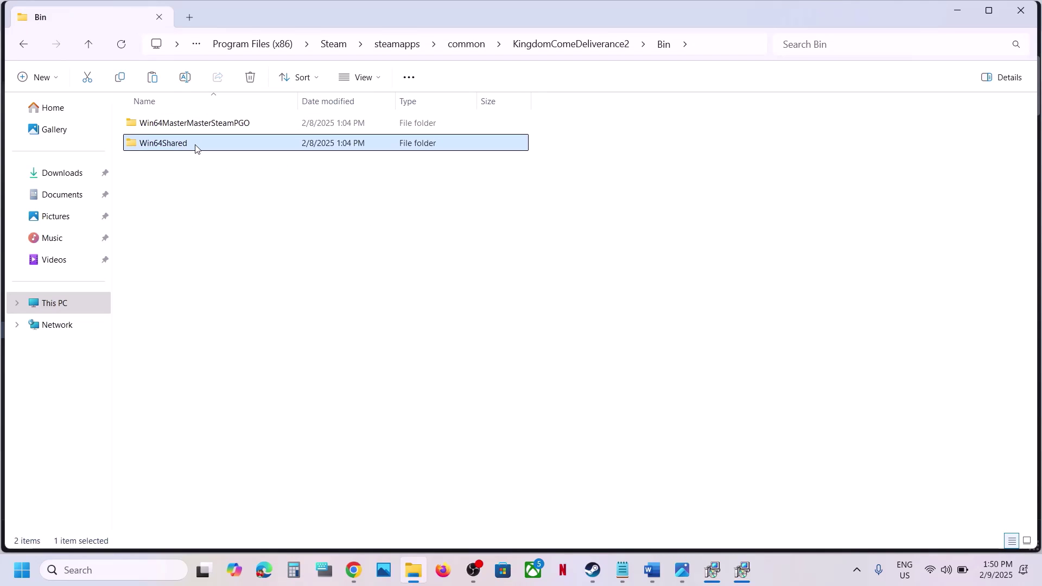
double_click(195, 147)
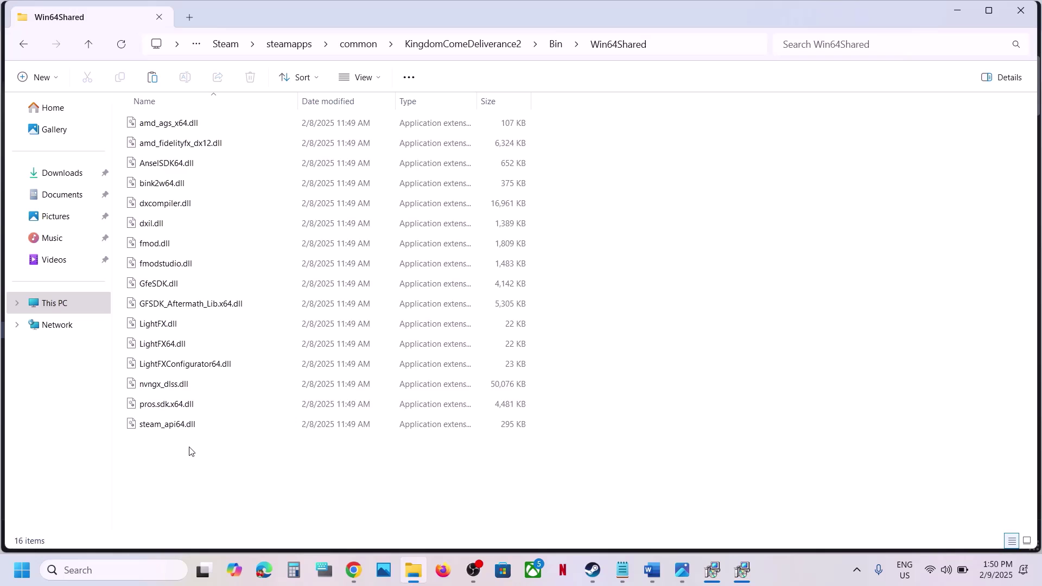
left_click_drag(189, 451, 167, 124)
right_click(168, 125)
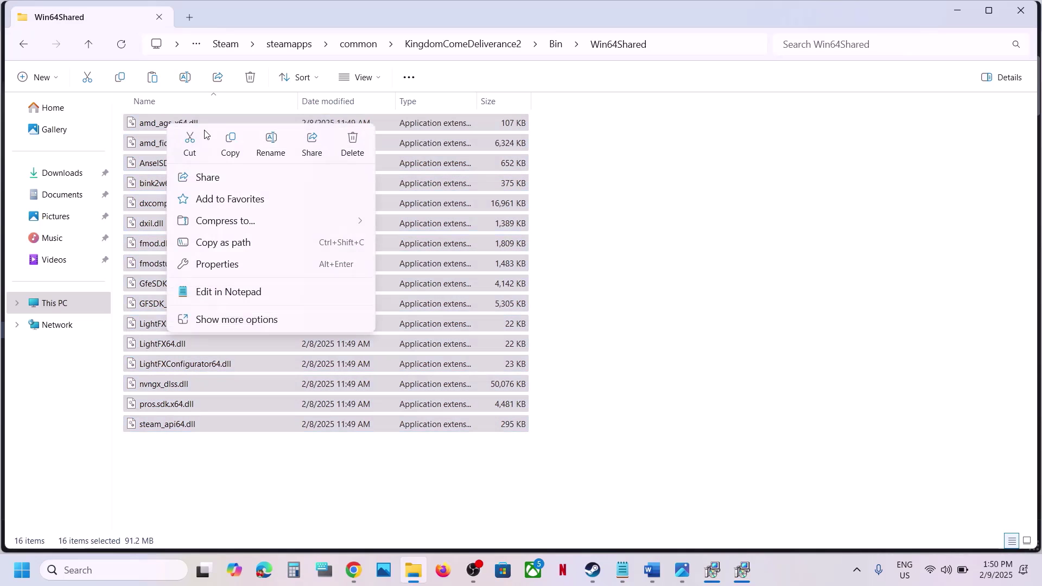
left_click(229, 145)
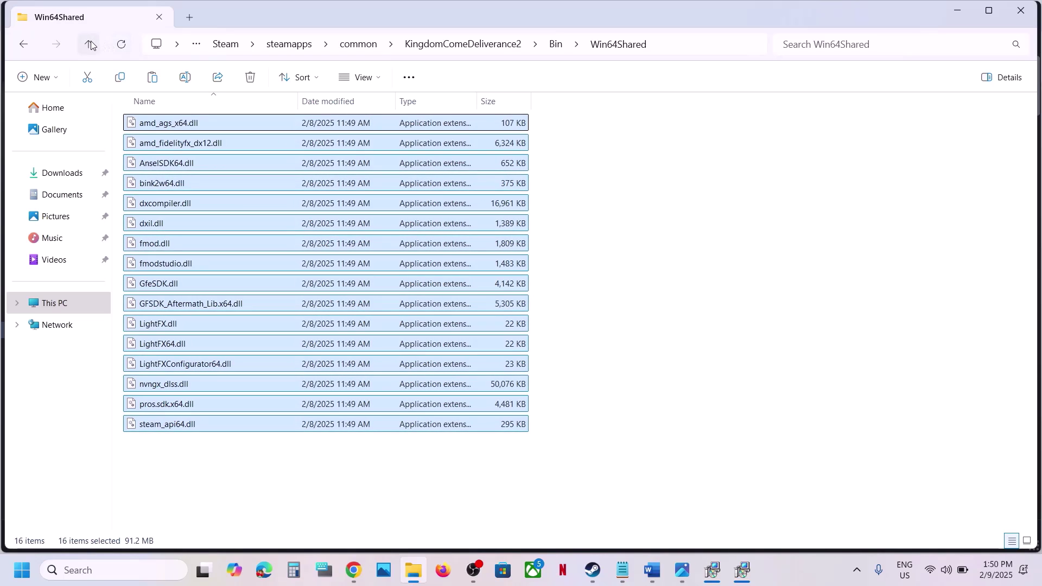
Paste the copied DLL files into the Win64MasterMasterSteamPGO folder inside Bin.
left_click(89, 44)
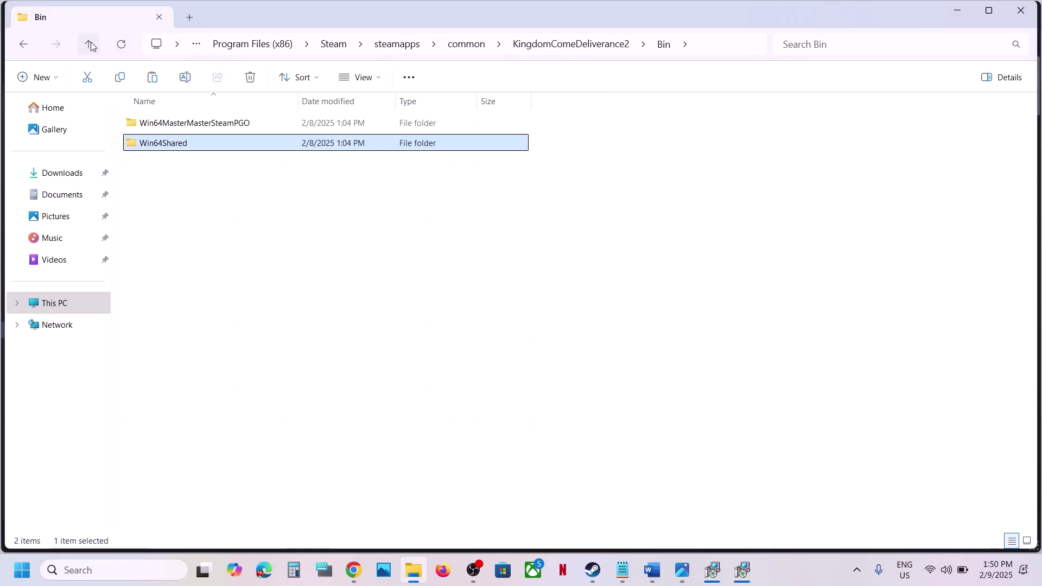
left_click(191, 128)
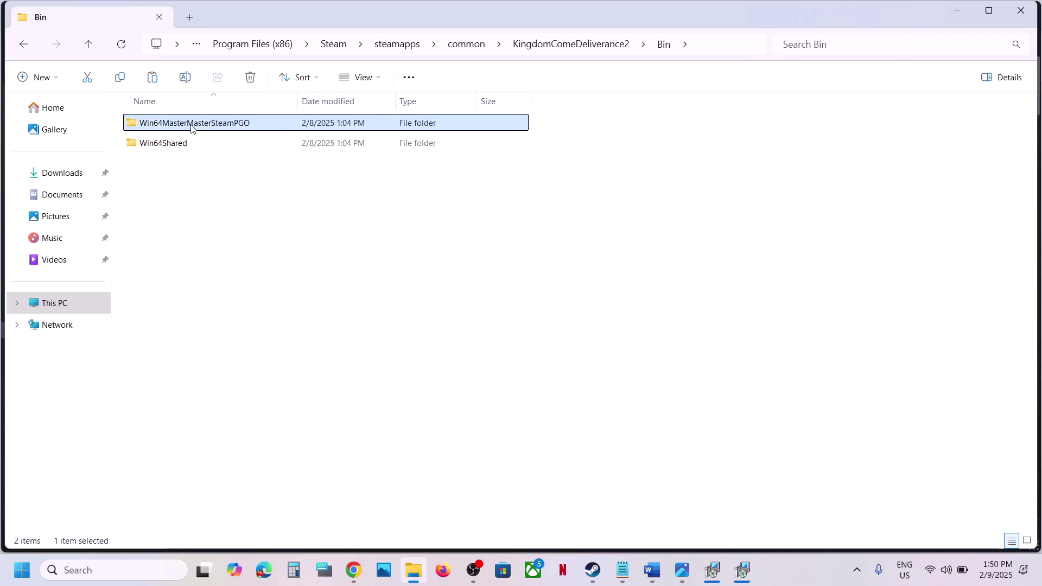
double_click(191, 128)
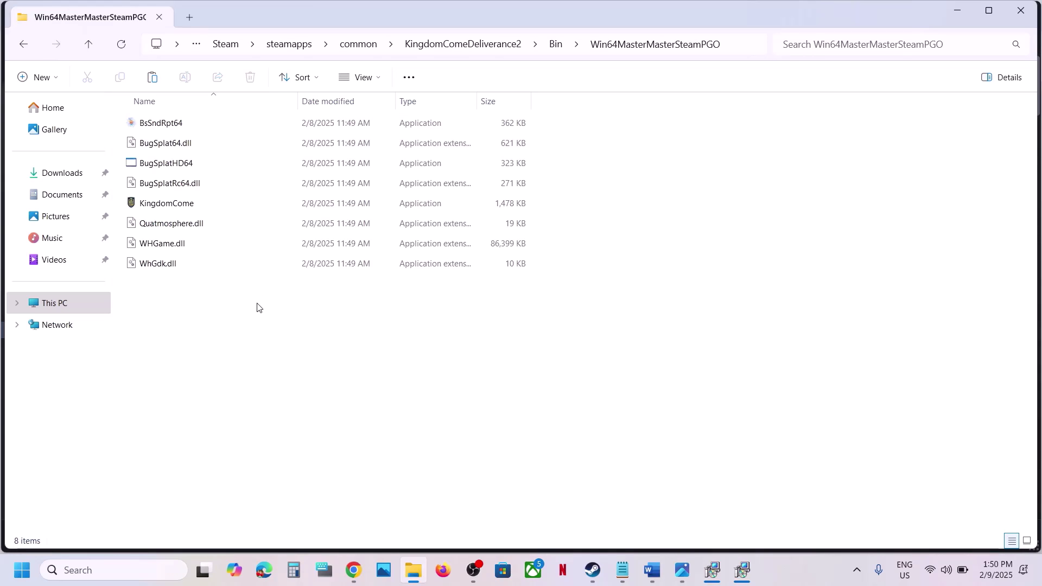
key("ctrl+v")
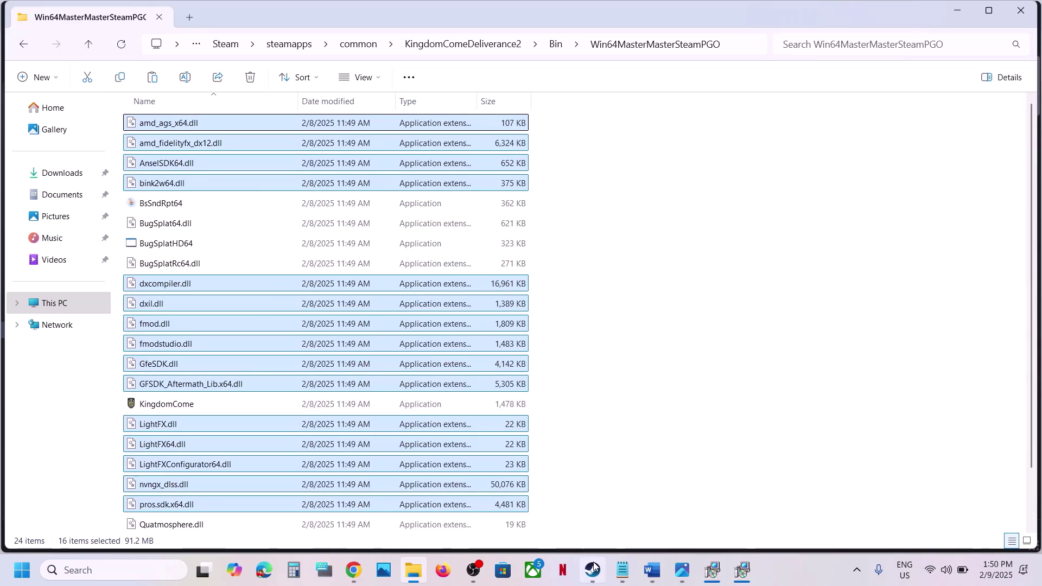
Glance at the game's Steam page, return to the KingdomComeDeliverance2 folder in File Explorer, and check the Bin folder's details.
left_click(598, 582)
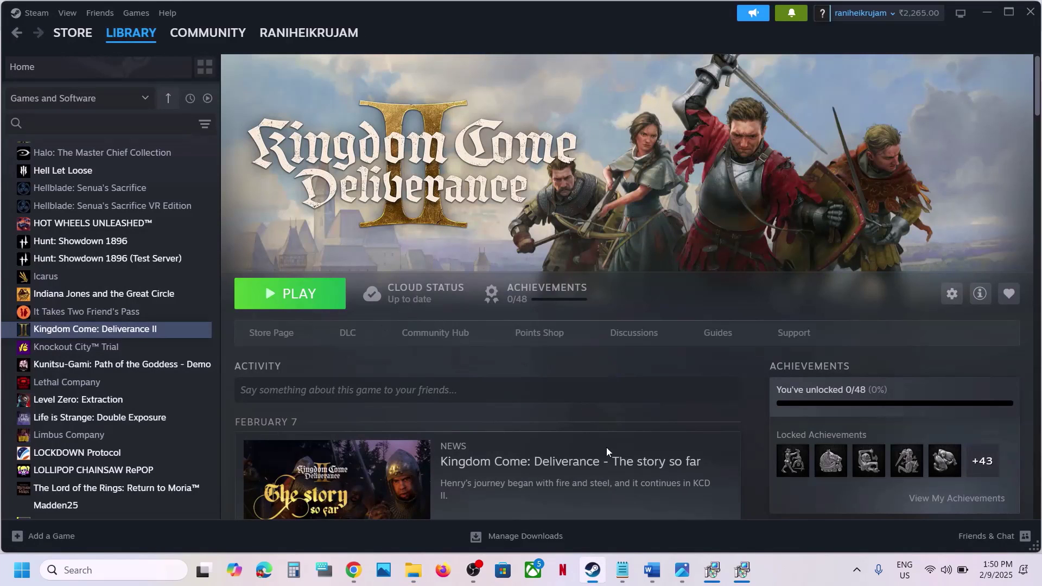
left_click(413, 570)
left_click(89, 46)
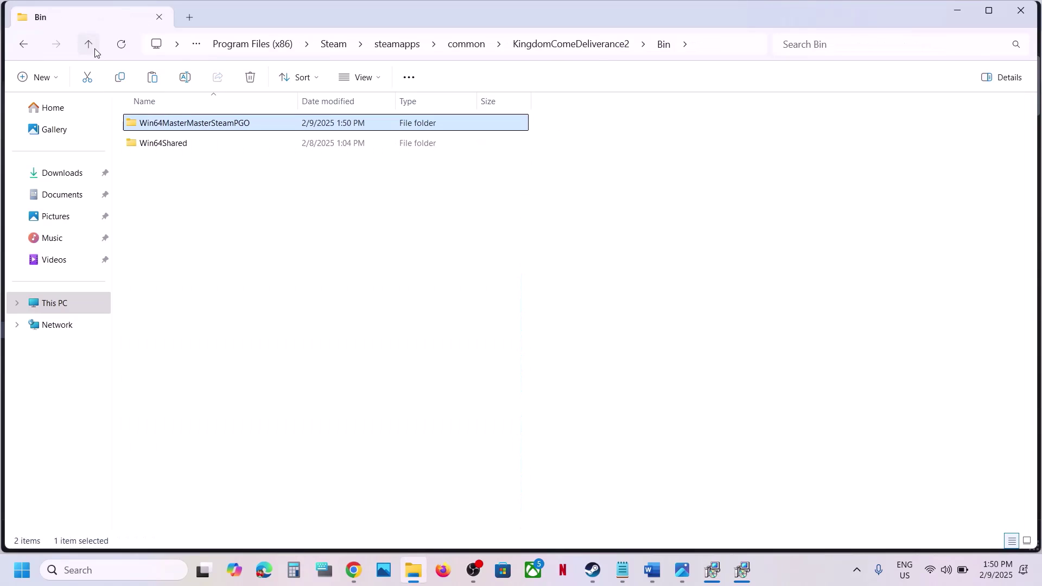
left_click(90, 52)
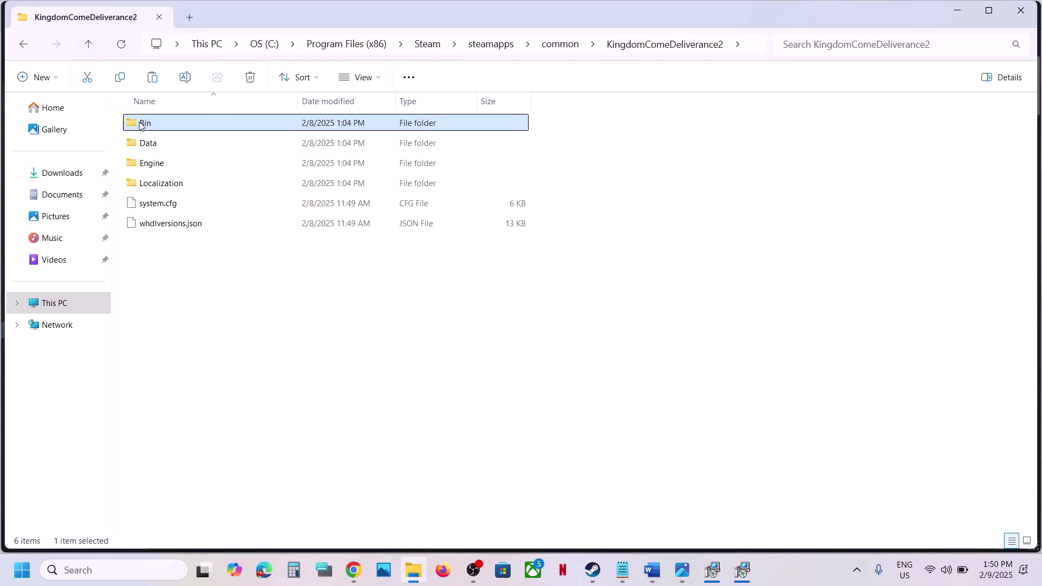
mouse_move(163, 133)
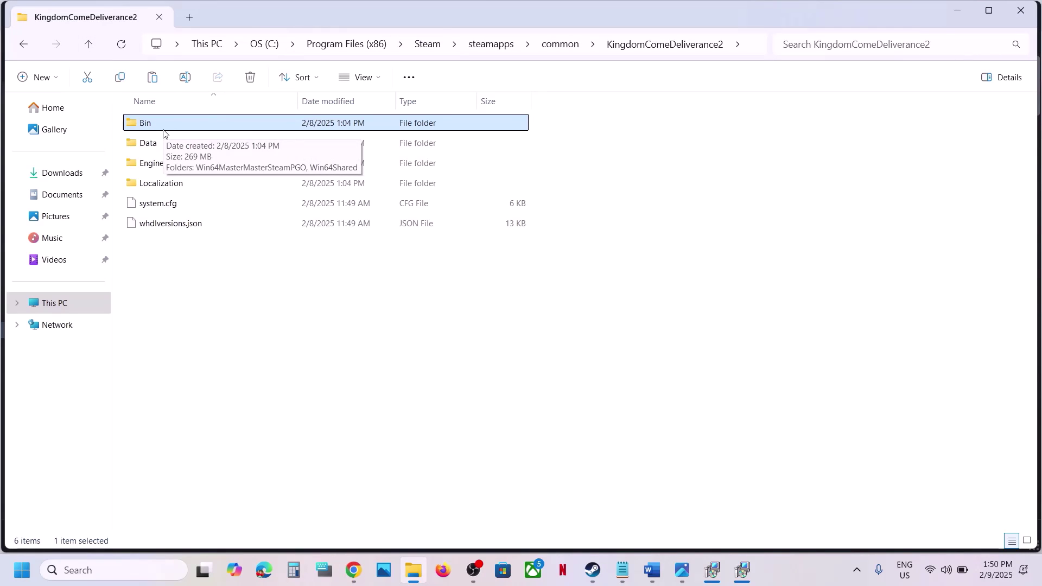
Switch to Steam and open the Installed Files section of Kingdom Come: Deliverance II's properties.
left_click(593, 570)
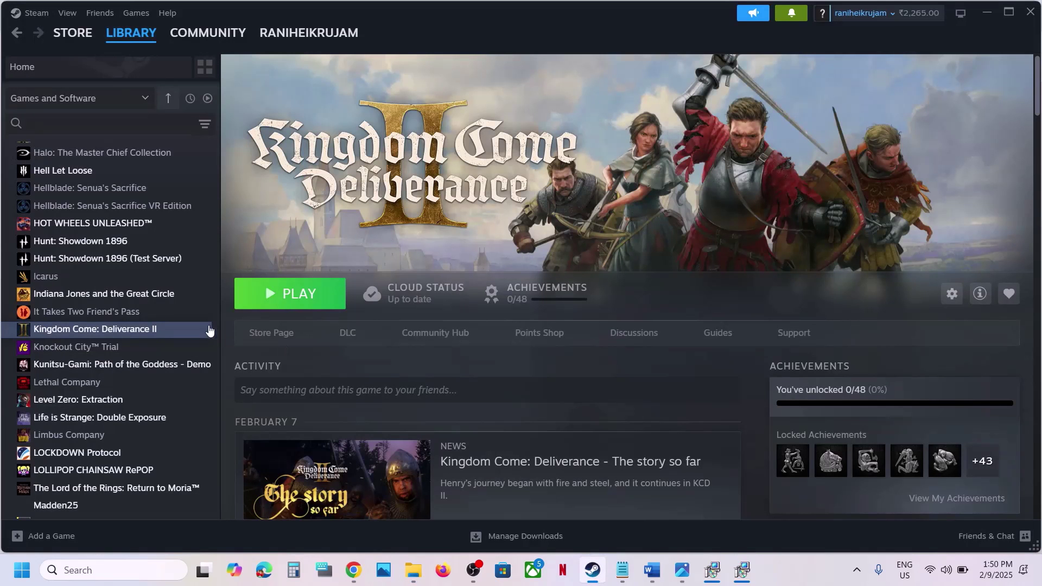
right_click(154, 327)
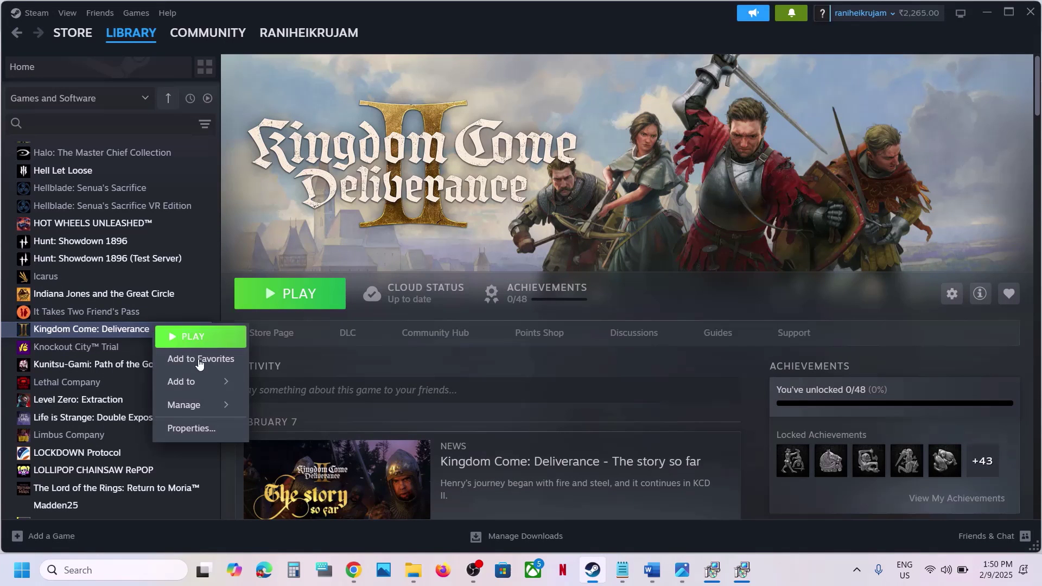
left_click(204, 436)
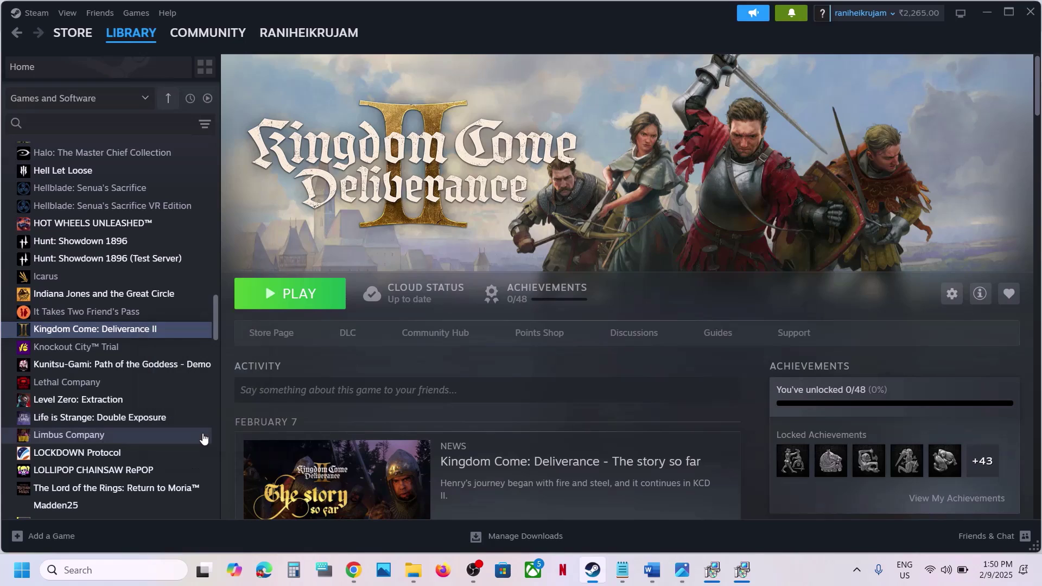
left_click(286, 212)
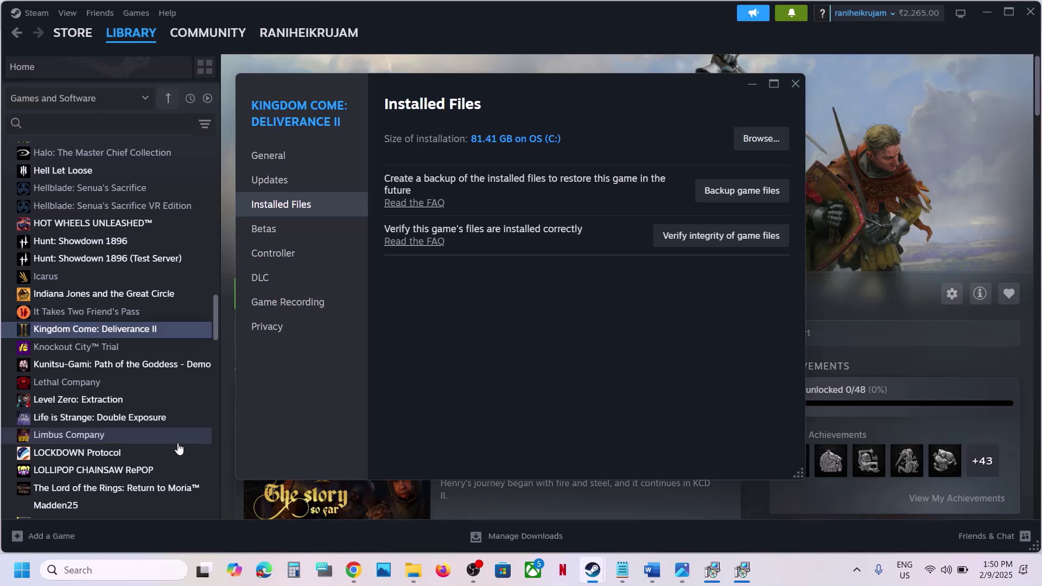
Open the Windows Update page in Windows Settings and check for updates.
key("super+i")
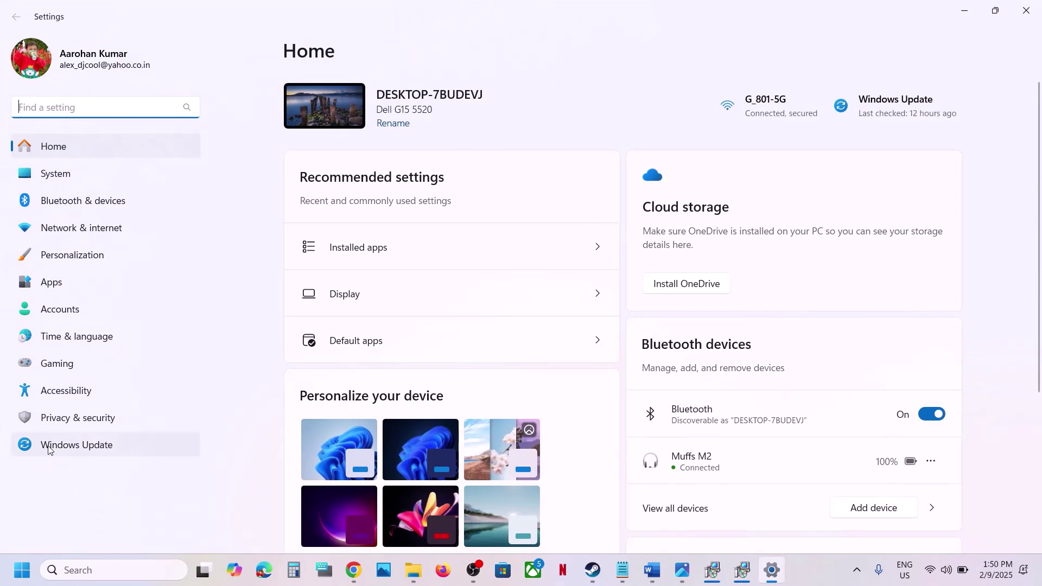
left_click(63, 442)
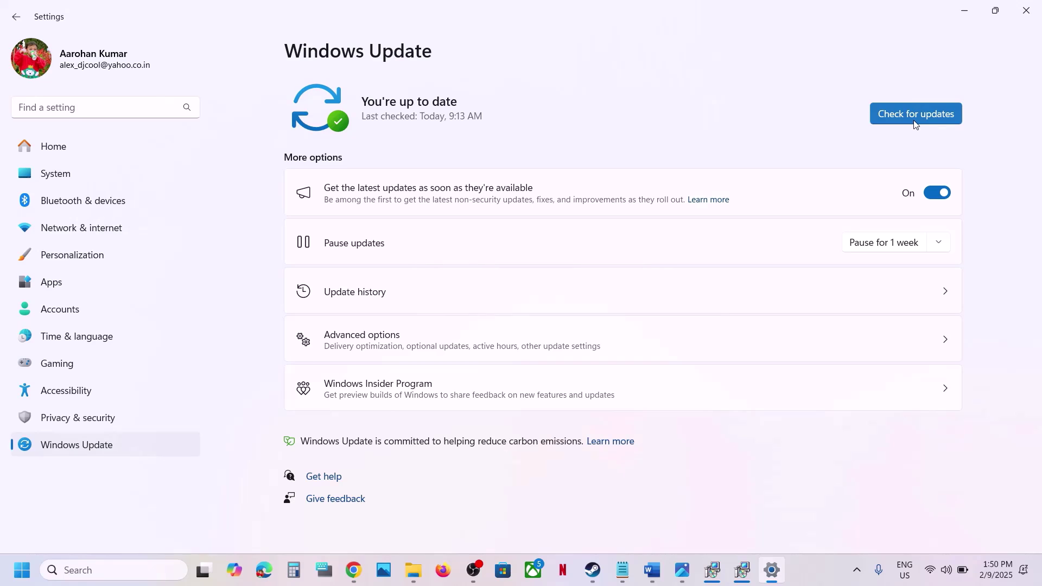
left_click(915, 115)
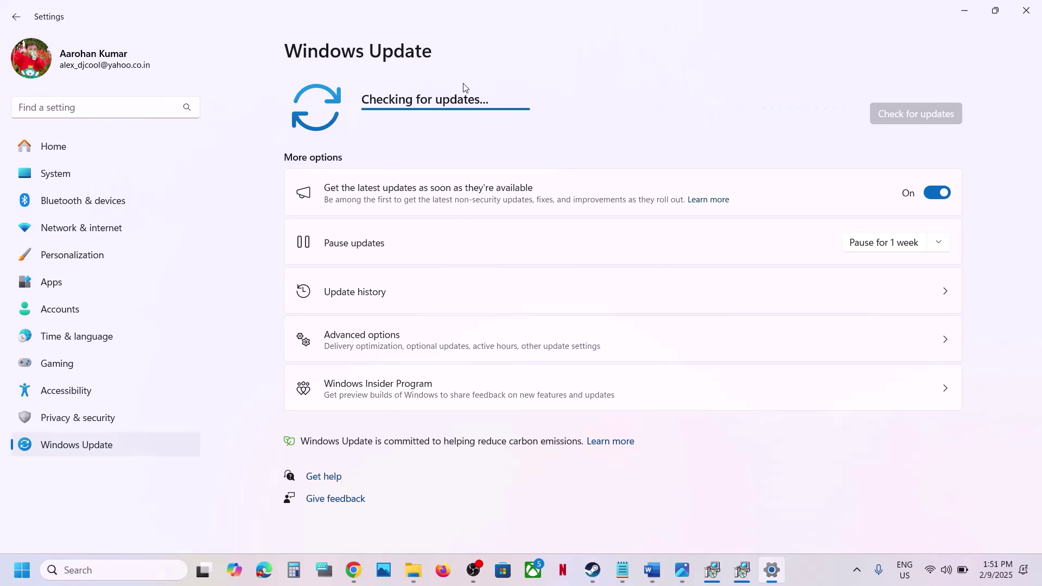
Show the computer's power options, including Restart, and close them without choosing one.
left_click(22, 570)
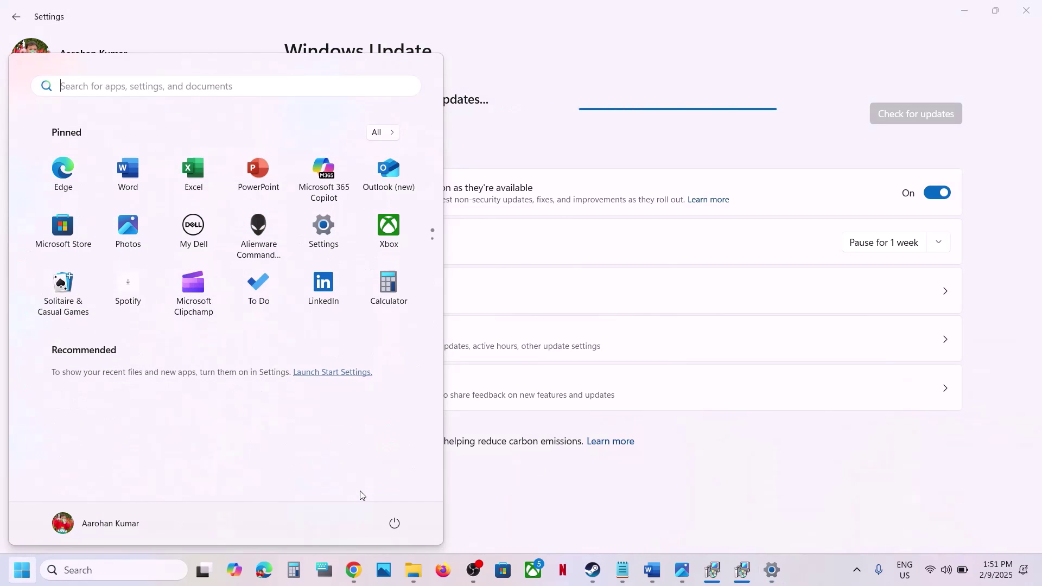
left_click(394, 522)
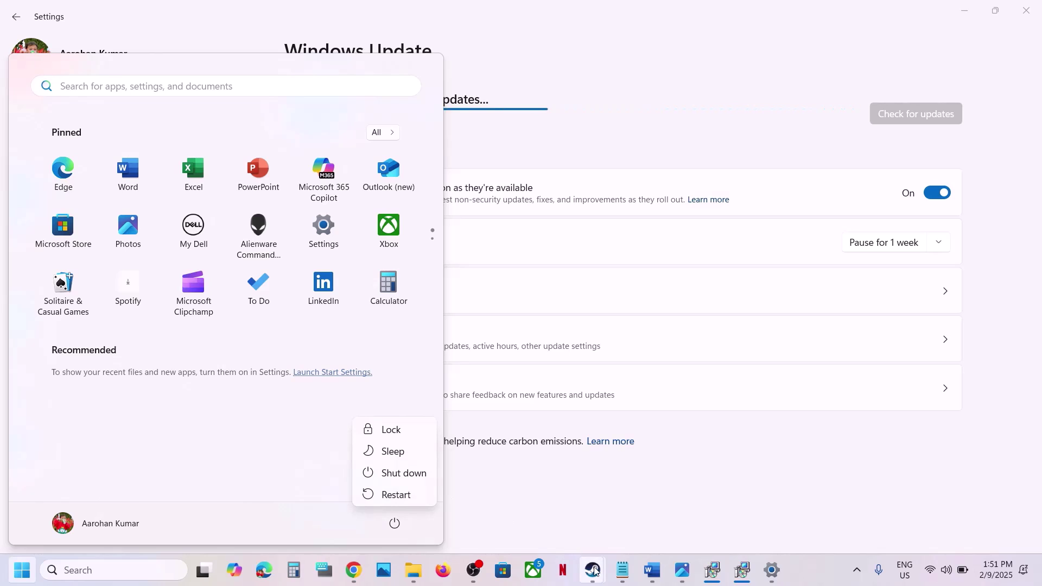
key("Escape")
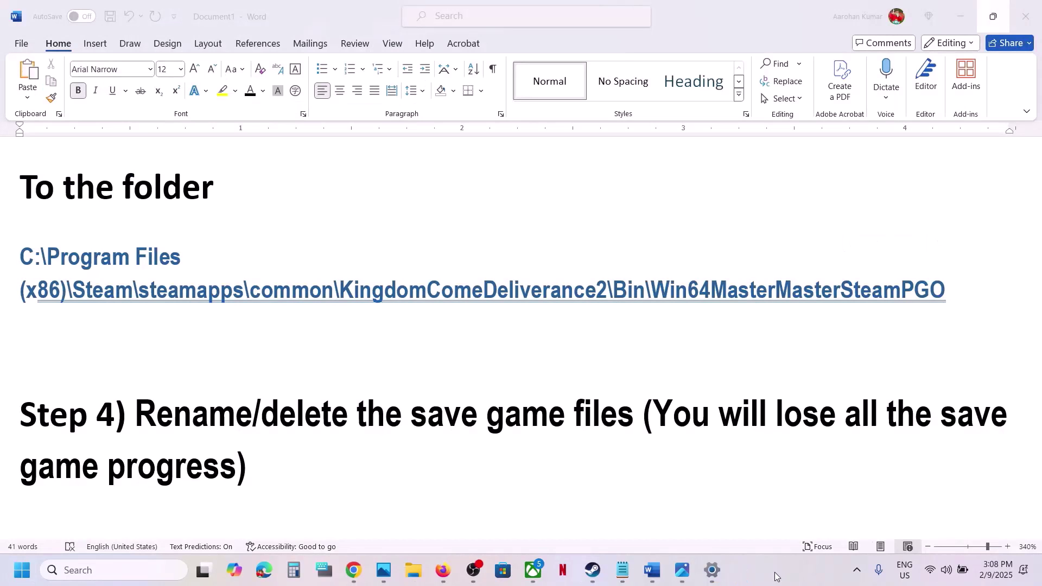
Highlight the Step 4 text about renaming or deleting the save game files in the Word document.
left_click(163, 433)
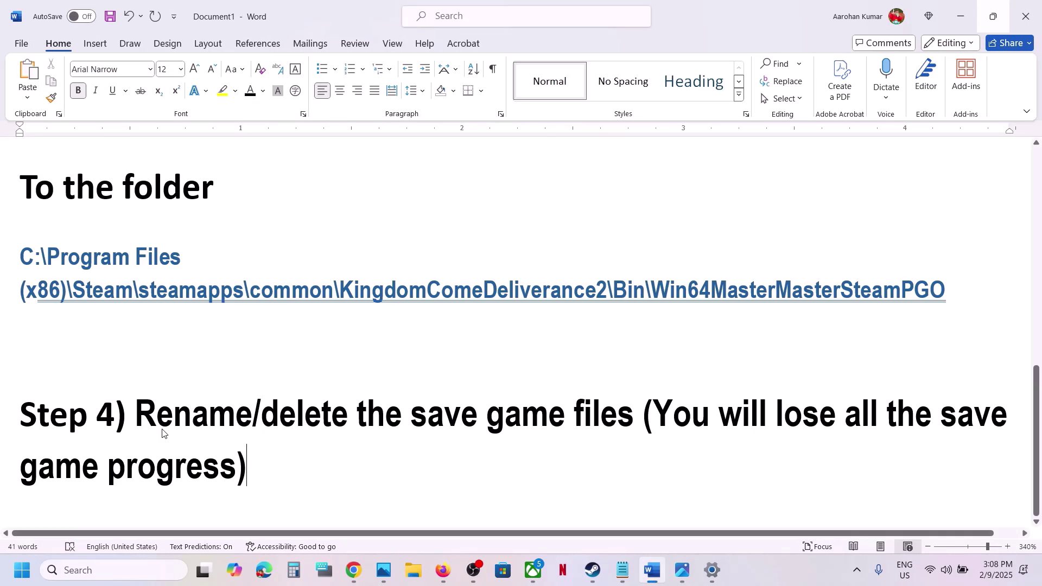
left_click_drag(138, 417, 247, 493)
left_click(247, 495)
Switch to File Explorer and open the Saved Games folder inside the user's profile folder under Users on the C: drive.
left_click(412, 570)
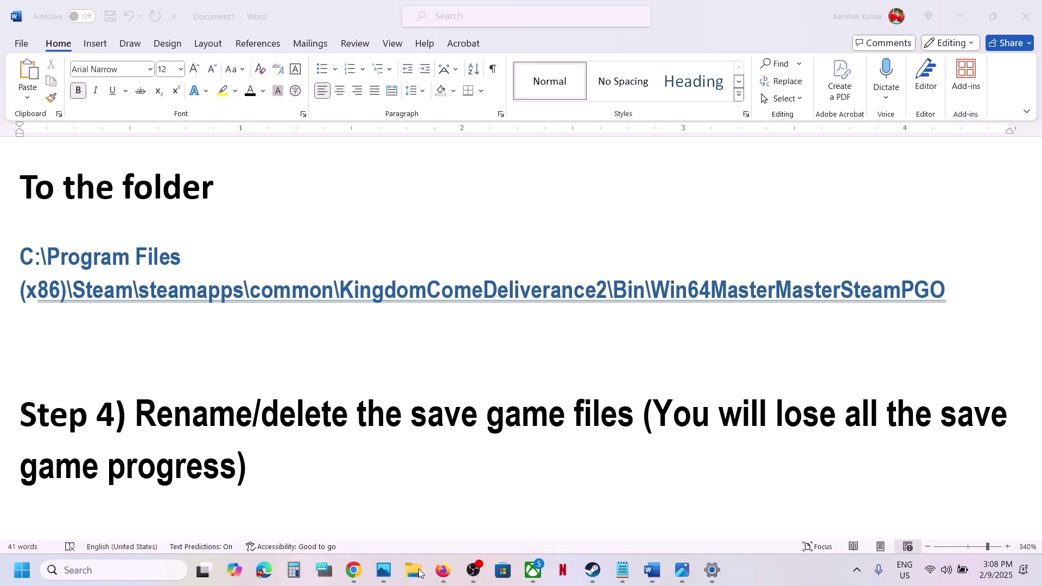
left_click(50, 303)
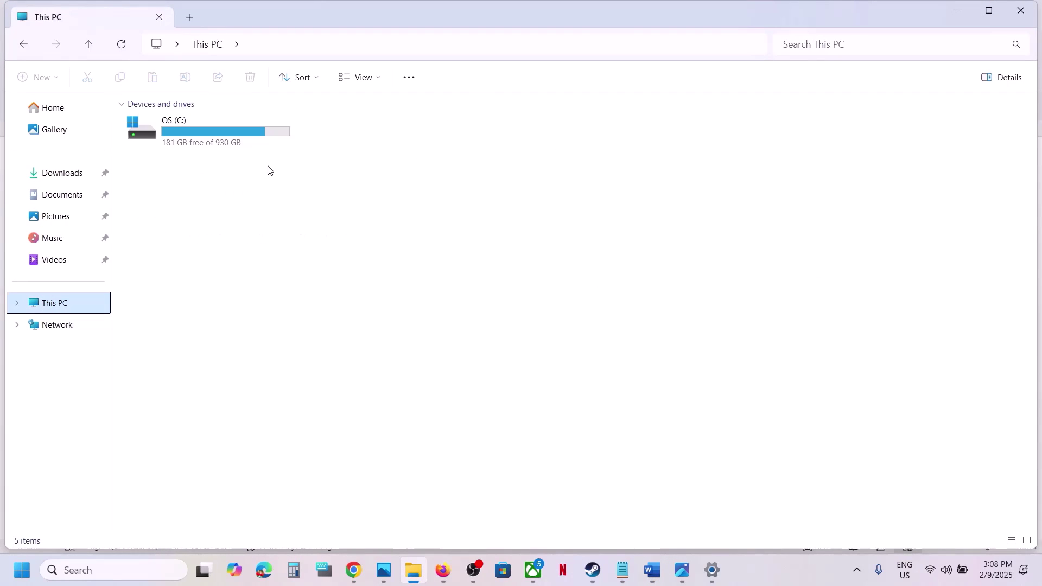
double_click(244, 145)
scroll(243, 147, "down", 3)
scroll(212, 310, "down", 1)
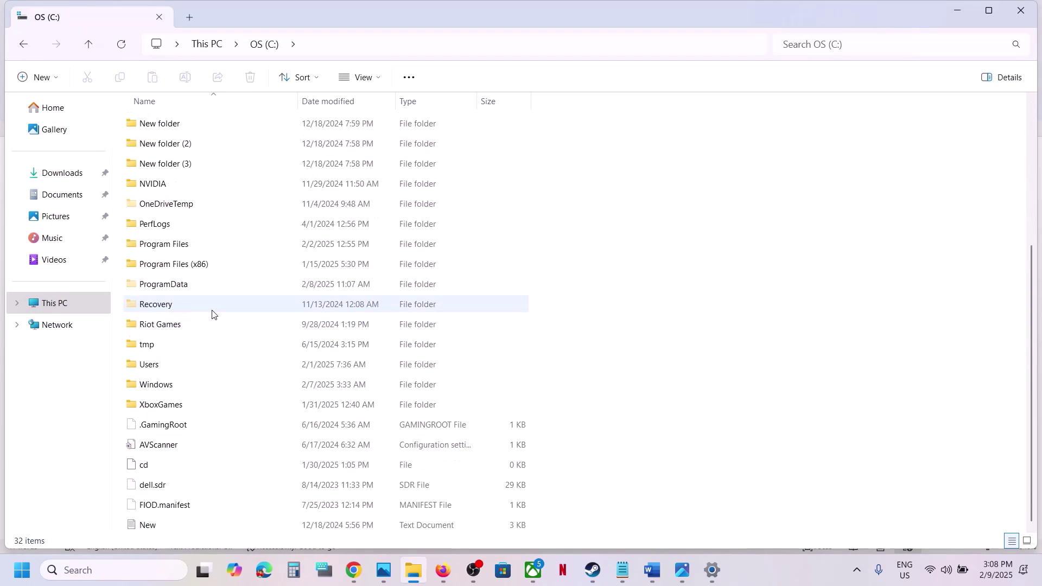
double_click(161, 367)
left_click(153, 126)
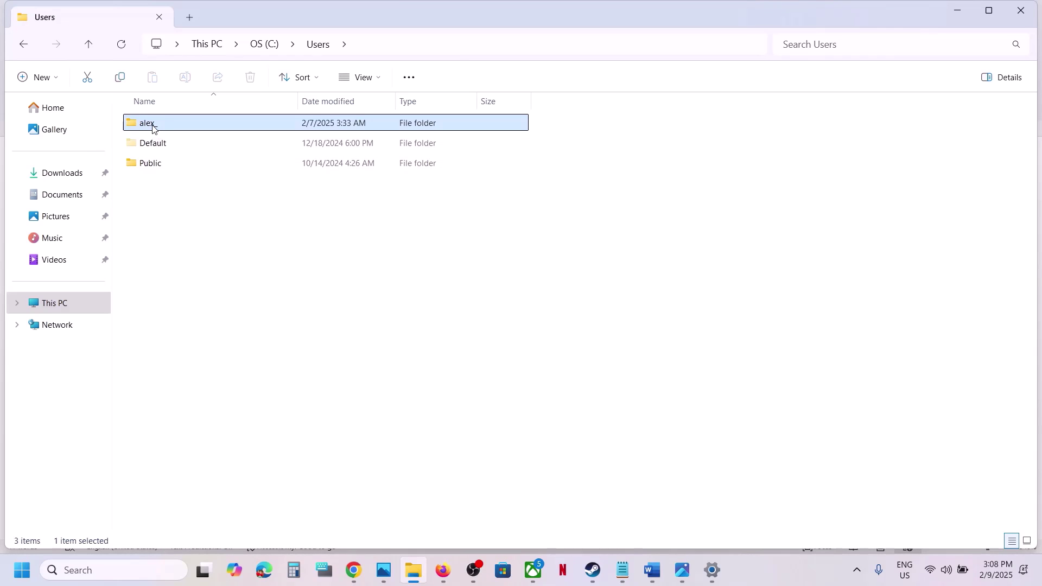
double_click(180, 120)
scroll(230, 364, "down", 3)
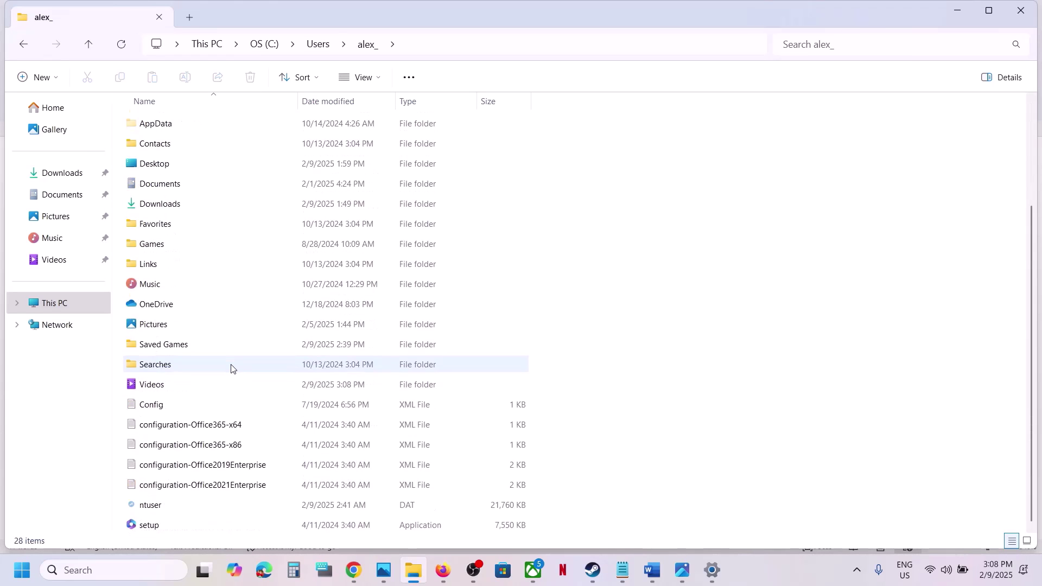
double_click(173, 352)
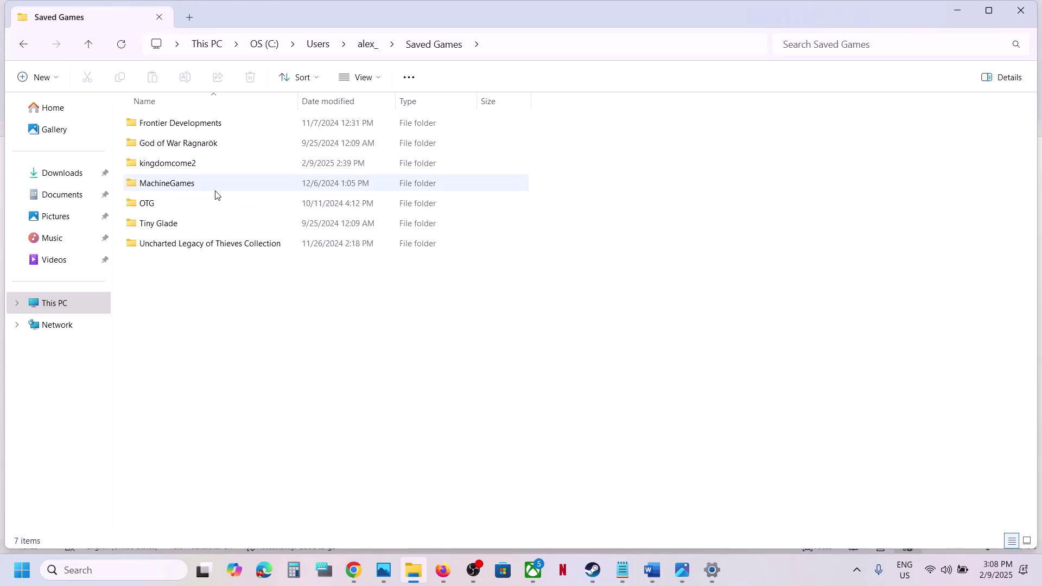
Look inside the kingdomcome2 folder and return to Saved Games.
left_click(182, 170)
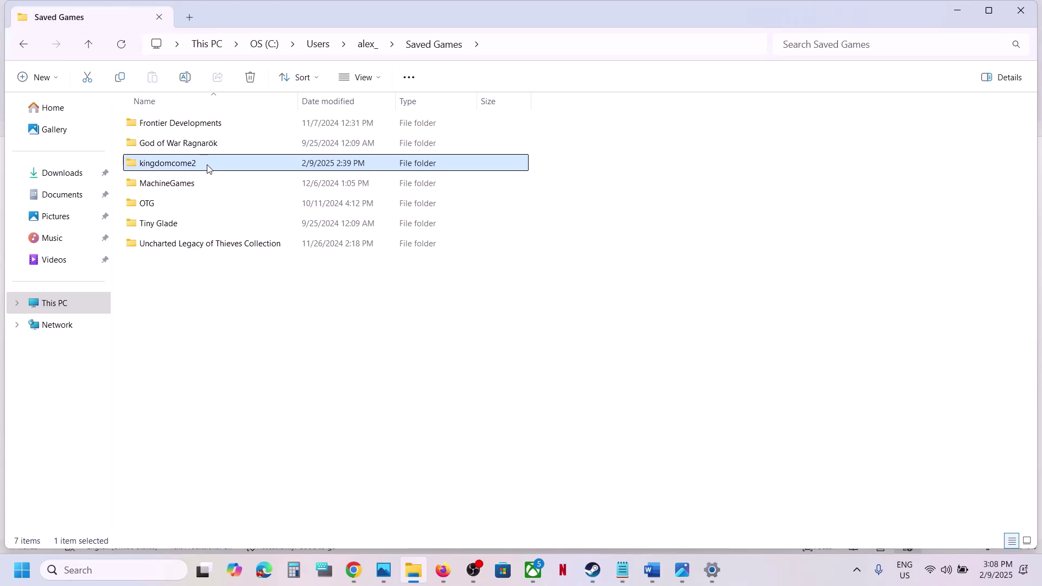
double_click(208, 168)
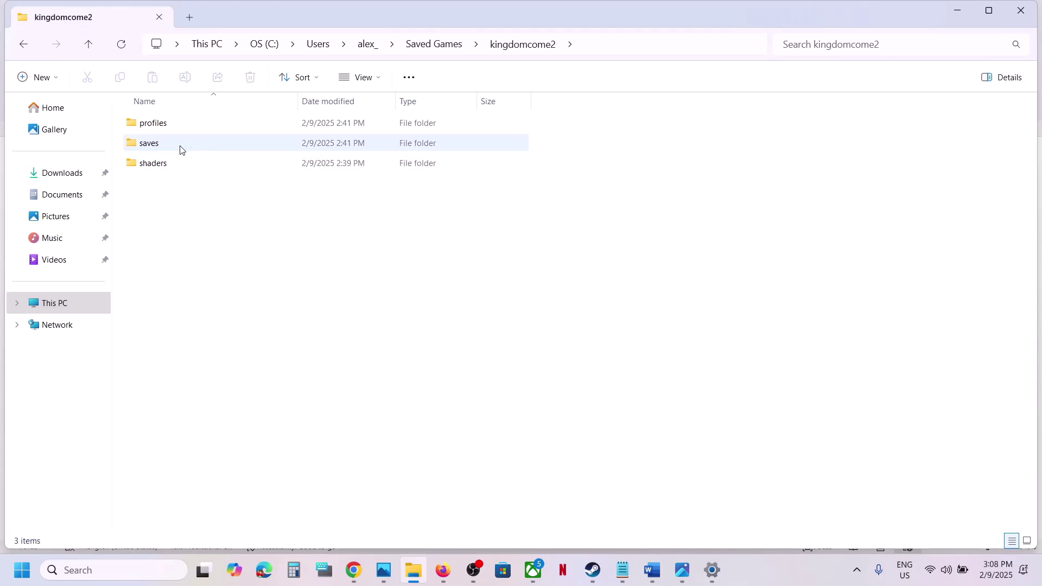
left_click(89, 49)
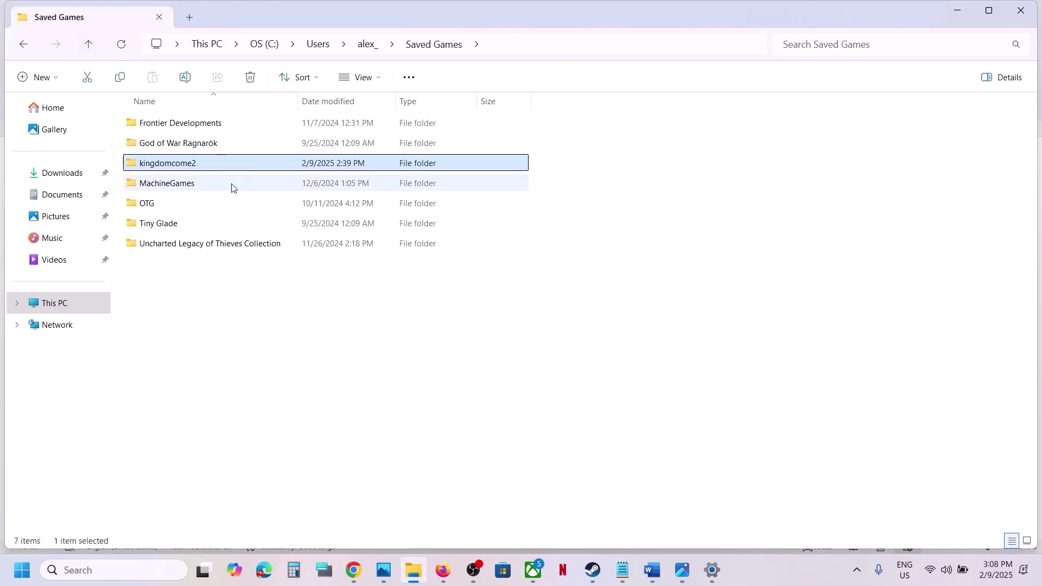
Copy the kingdomcome2 save folder to the clipboard as a backup.
right_click(182, 168)
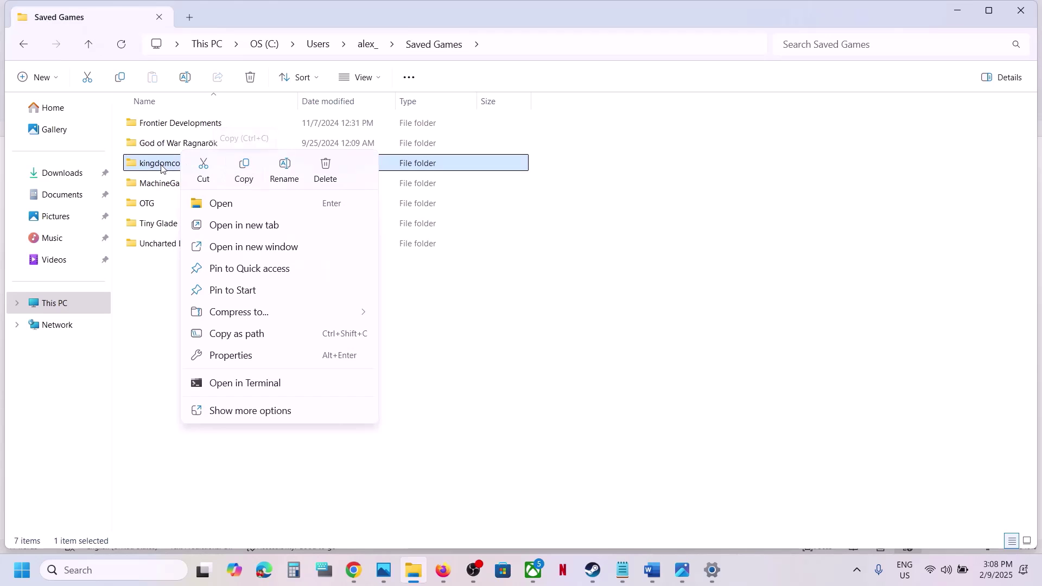
left_click(245, 168)
right_click(188, 167)
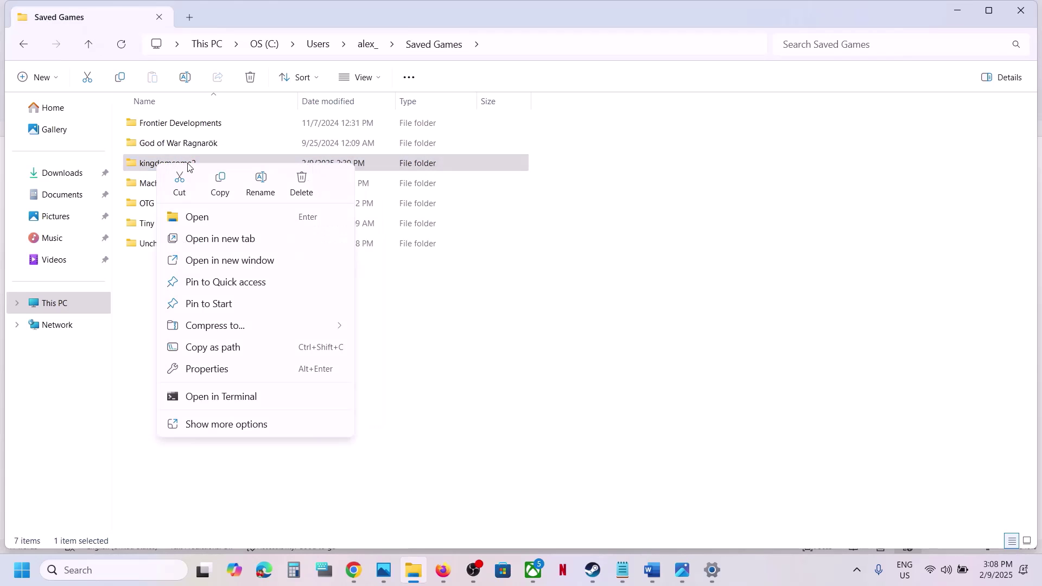
left_click(226, 182)
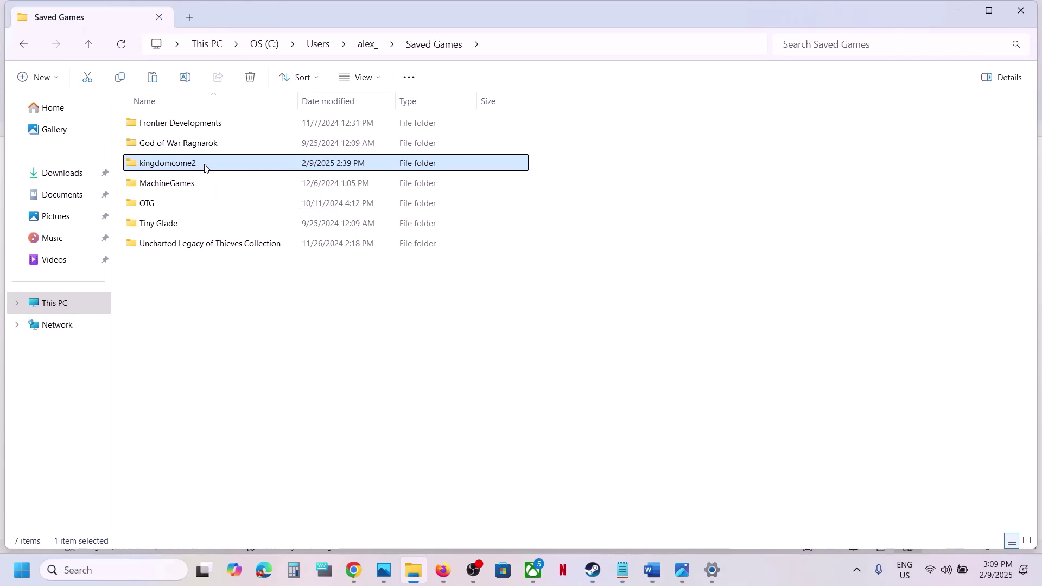
Rename the kingdomcome2 folder as kingdomcome2.old.
right_click(205, 167)
left_click(345, 166)
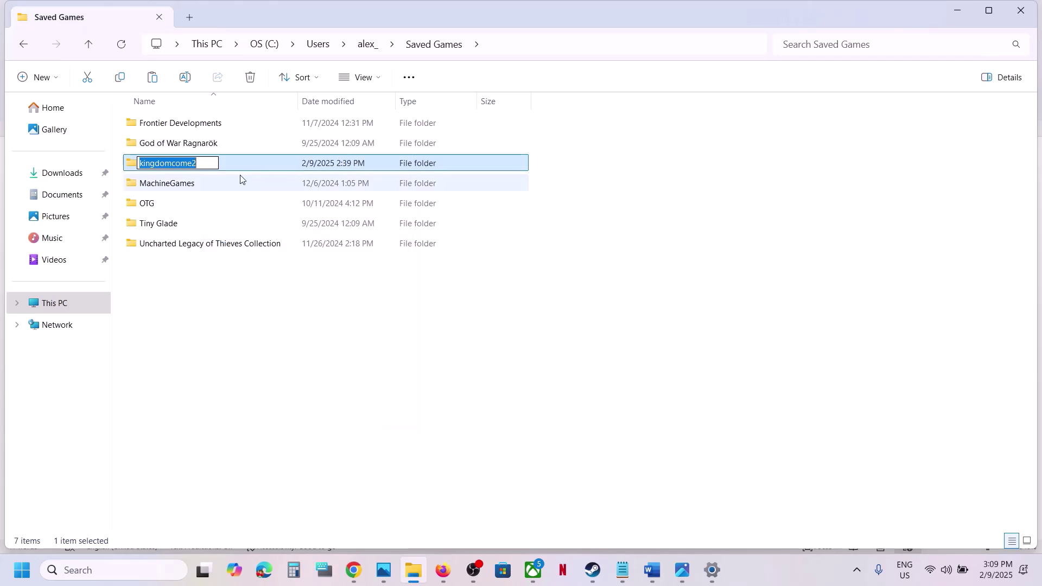
left_click(211, 164)
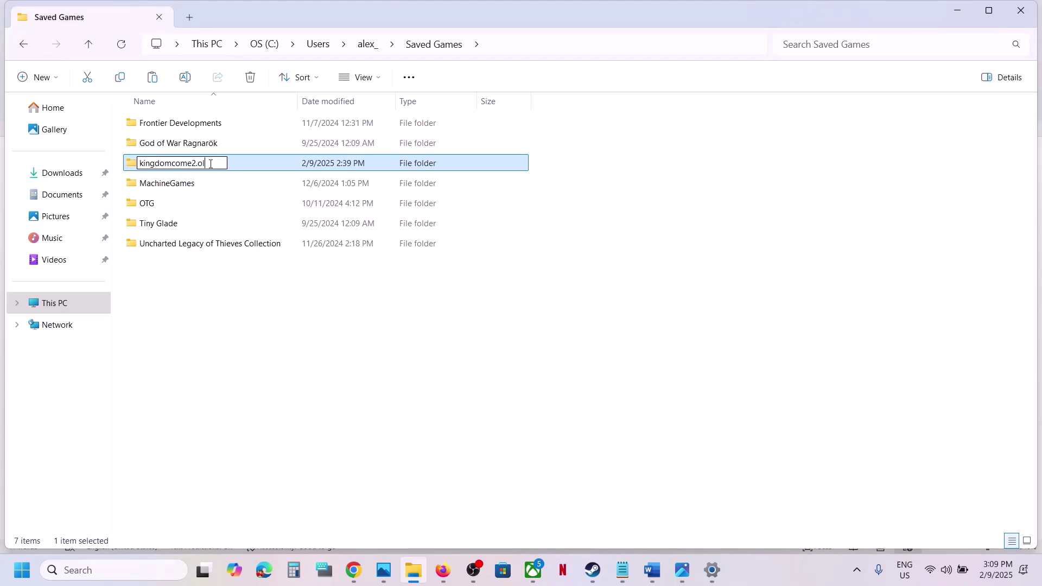
left_click(289, 306)
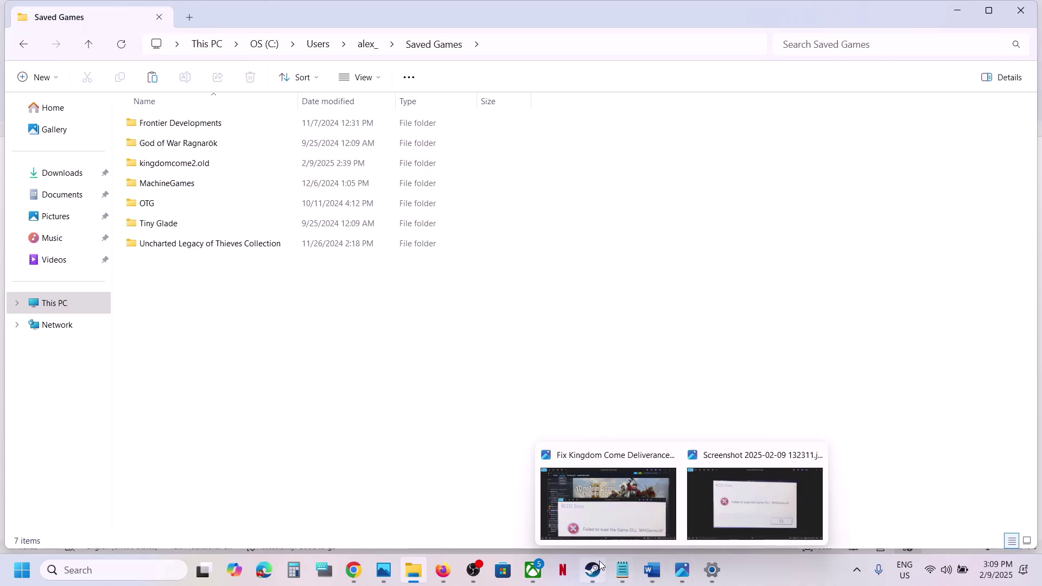
Glance at the game's Steam page, switch to Word, and highlight the instructions for opening a game's properties to reach the launch option.
left_click(592, 578)
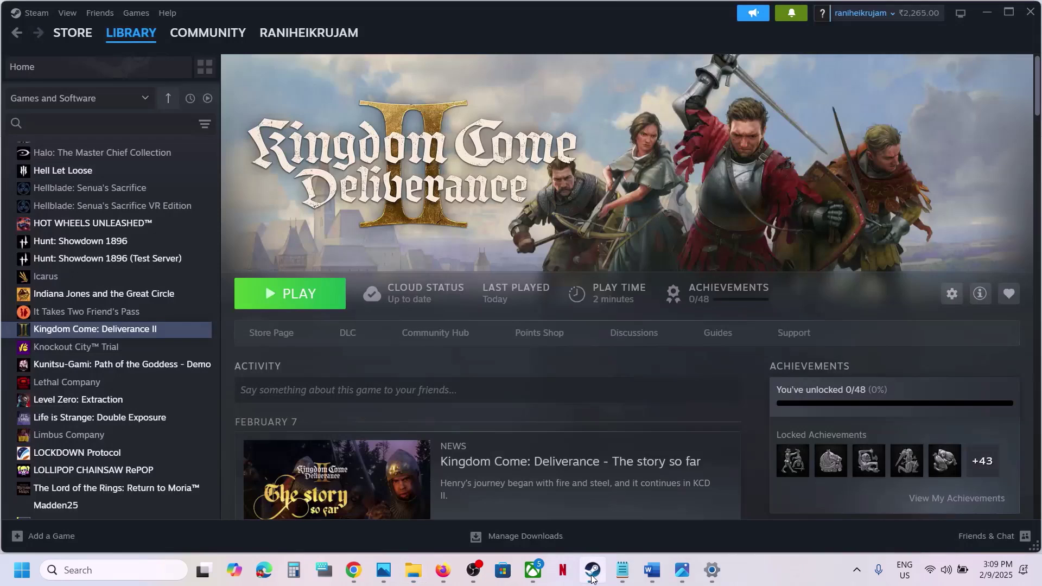
left_click(652, 571)
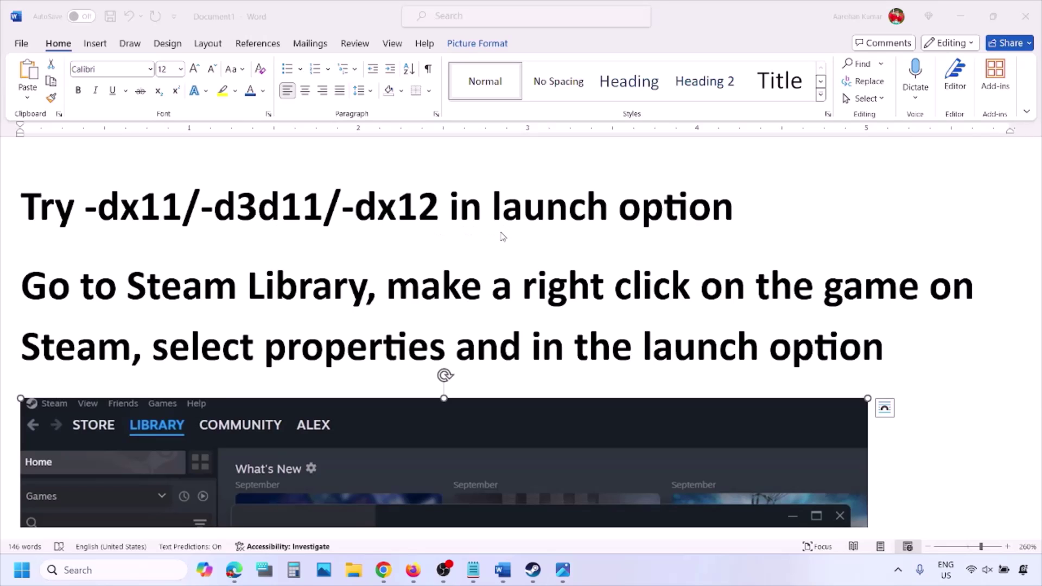
scroll(286, 319, "down", 5)
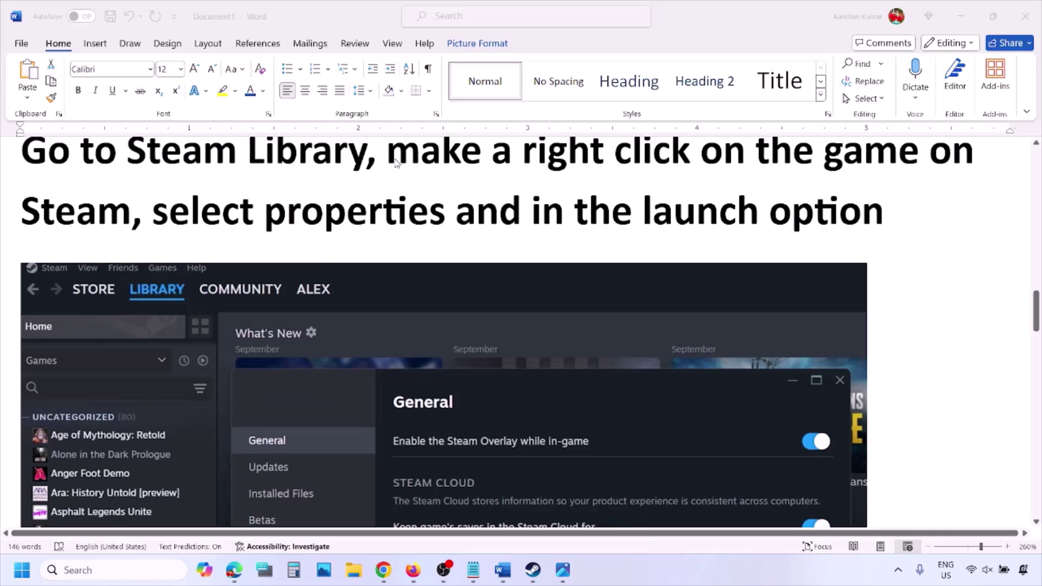
key("alt+Tab")
left_click_drag(392, 157, 928, 158)
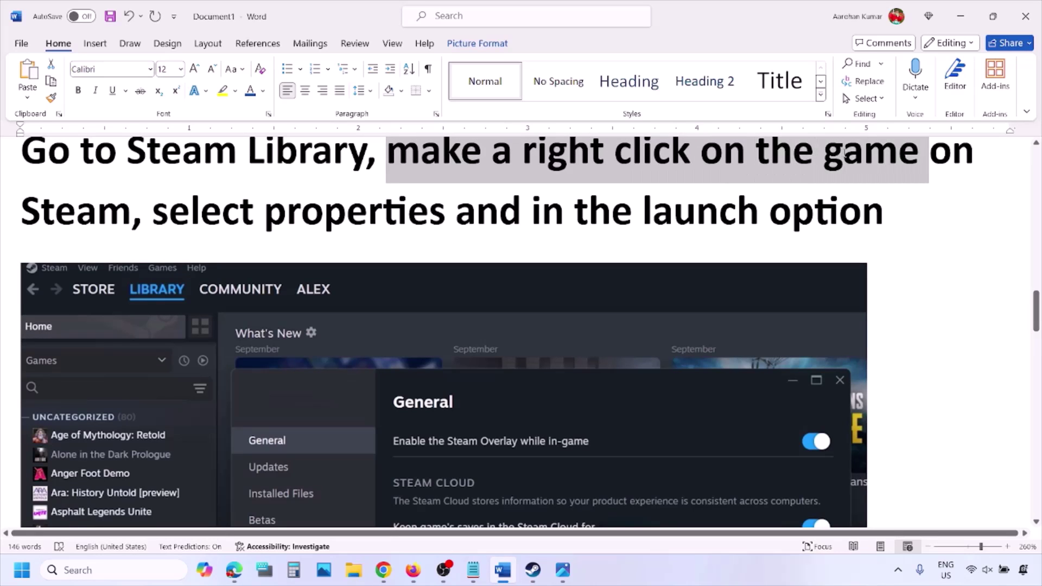
left_click_drag(256, 212, 448, 212)
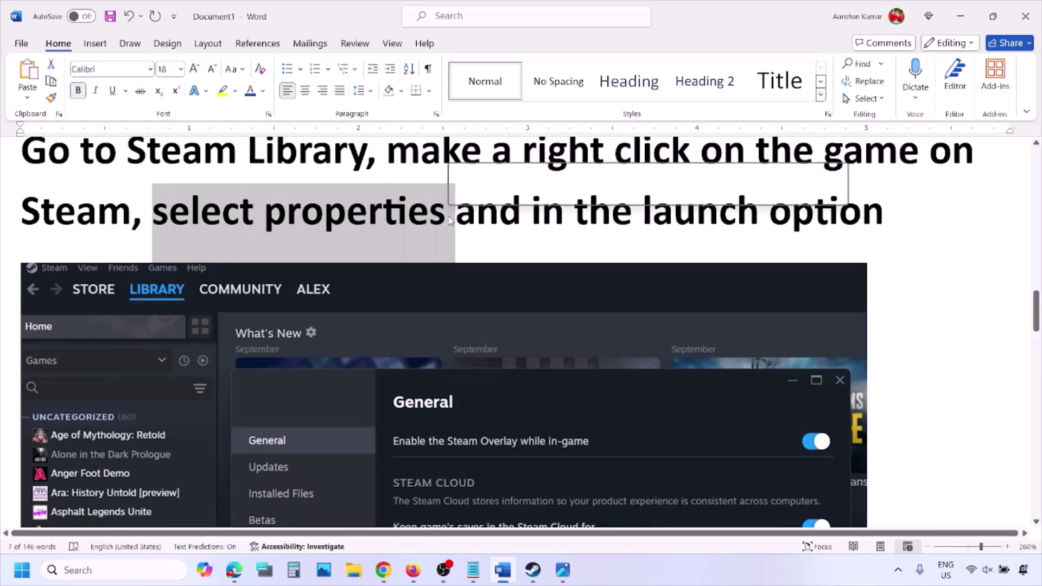
Examine the document's Steam properties screenshots that show the -dx11 and -d3d11 launch options.
scroll(448, 217, "down", 10)
scroll(448, 217, "up", 1)
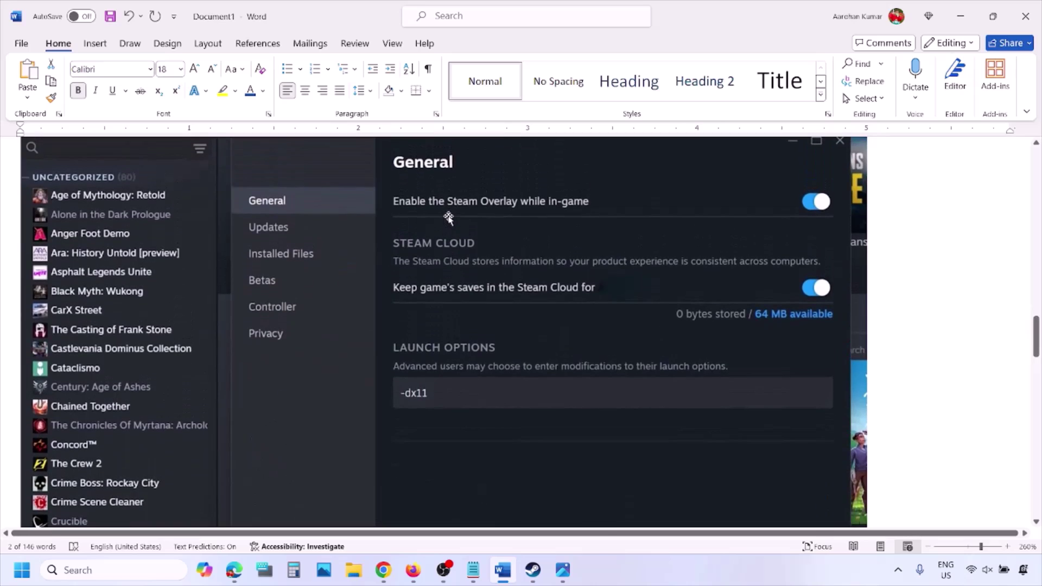
right_click(448, 213)
left_click(409, 395)
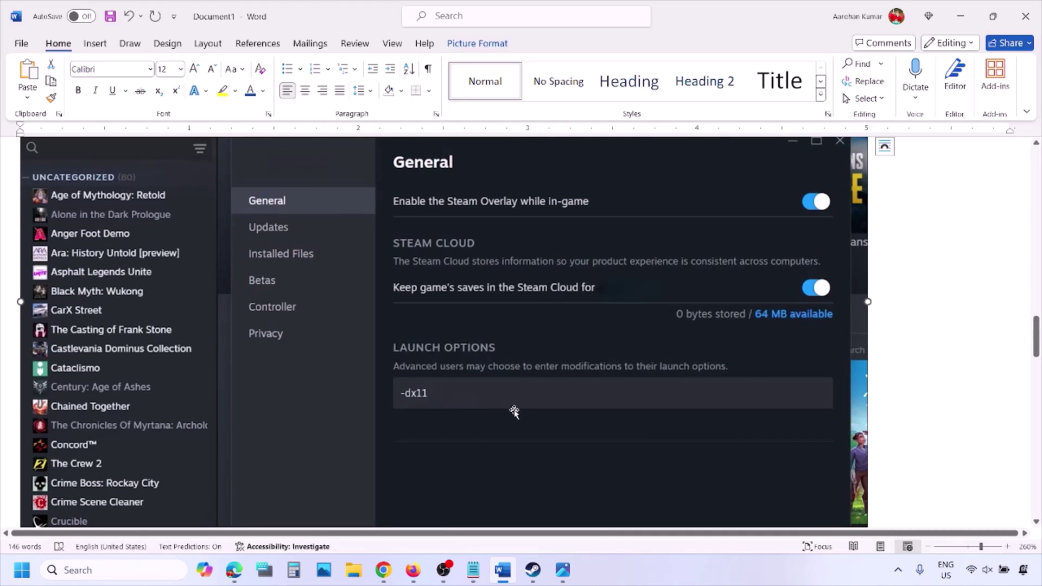
scroll(514, 412, "down", 15)
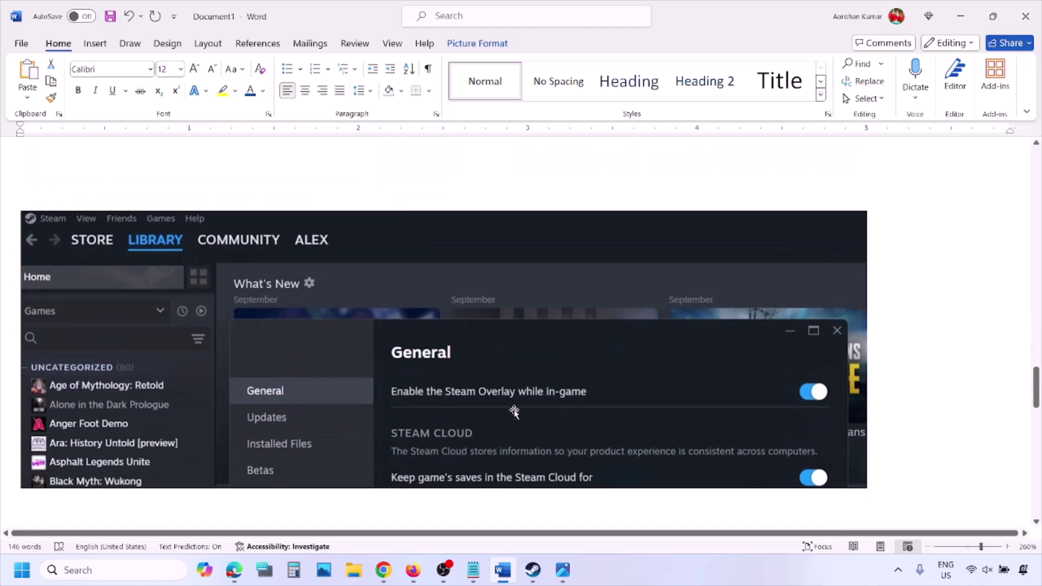
scroll(513, 412, "down", 3)
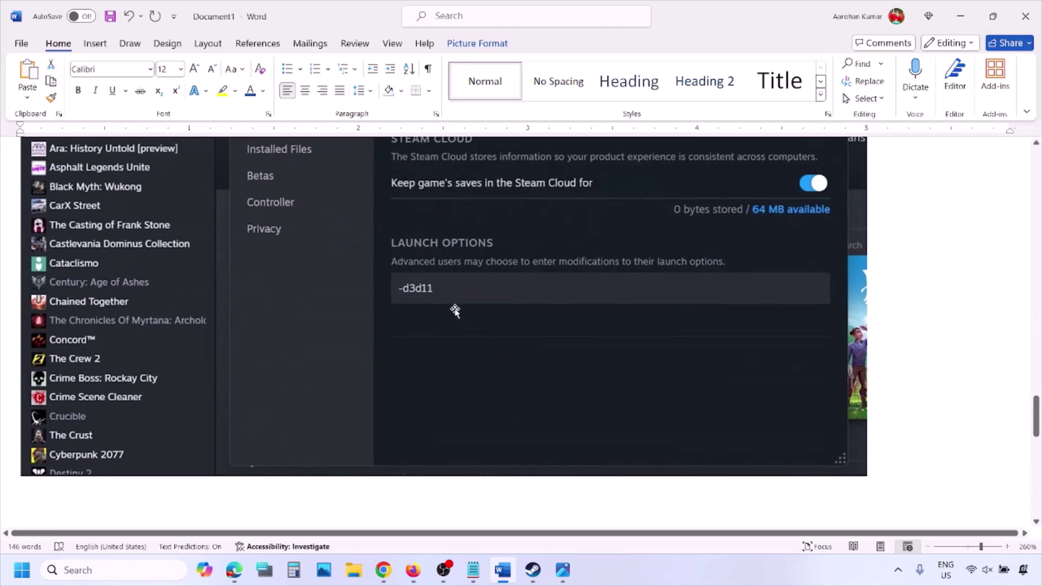
Review the document's screenshots of the -d3d11 and -dx12 launch options, and switch to the Steam library.
scroll(454, 309, "up", 1)
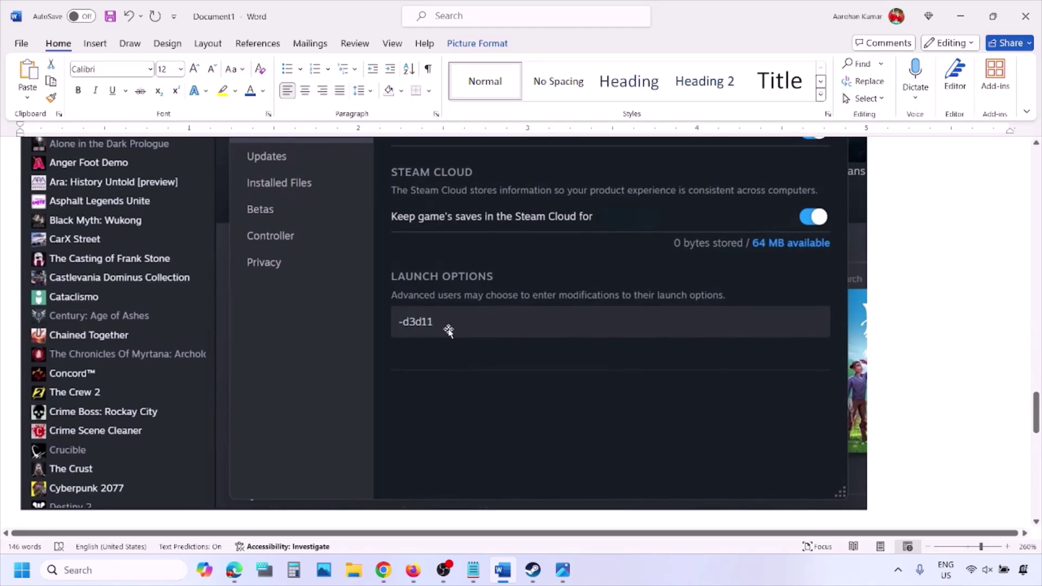
scroll(467, 332, "down", 6)
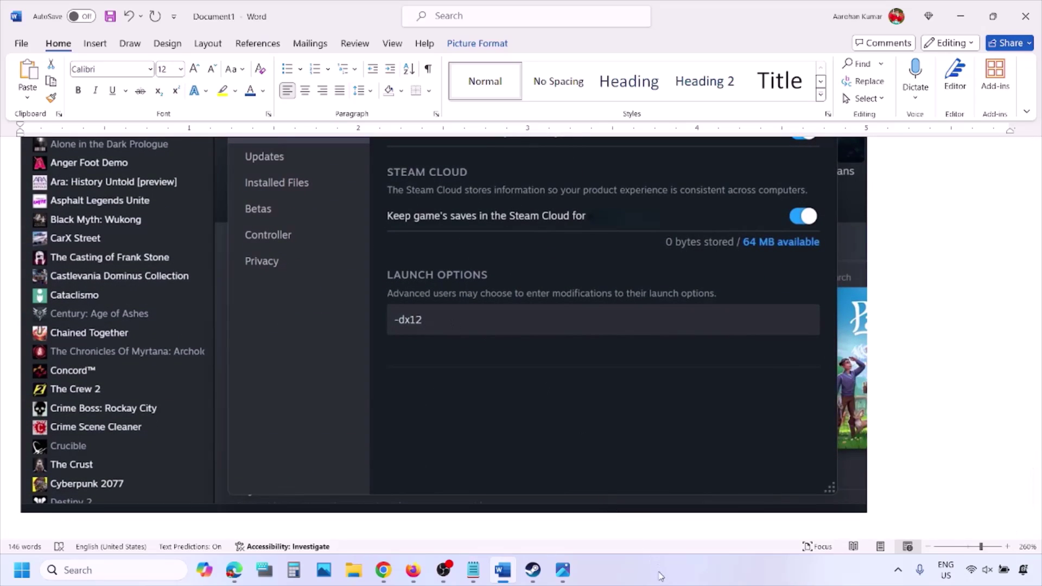
key("alt+Tab")
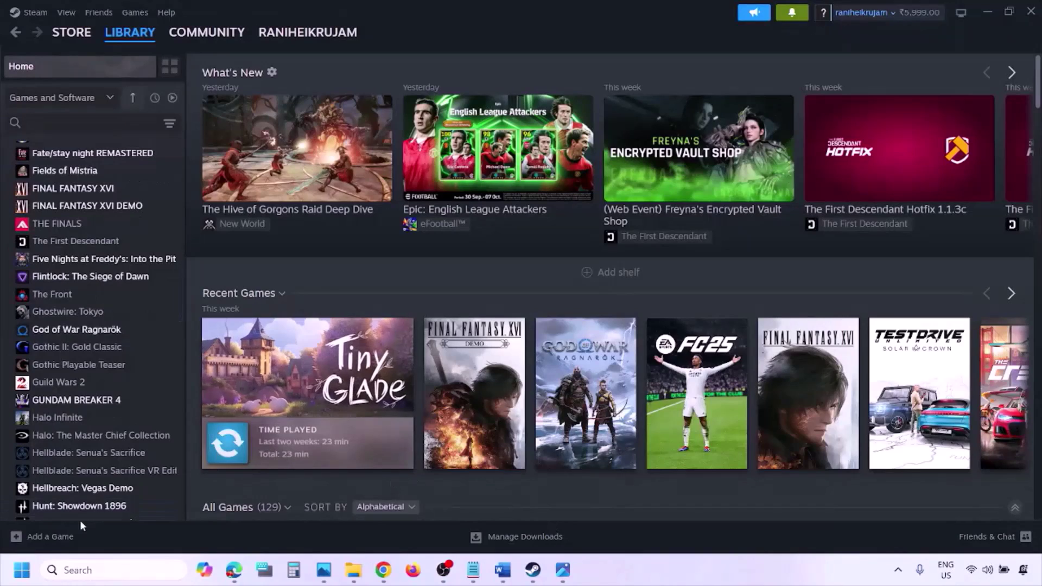
Bring up the Windows power options containing Restart, and highlight the Step 2 instruction about running the game as administrator in the Word document.
left_click(22, 570)
left_click(395, 523)
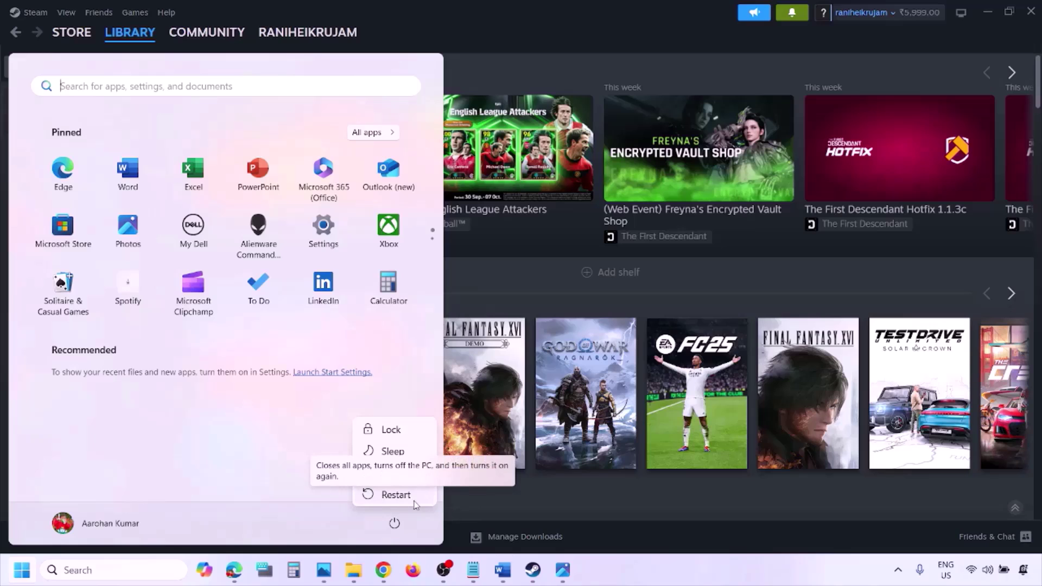
left_click(505, 574)
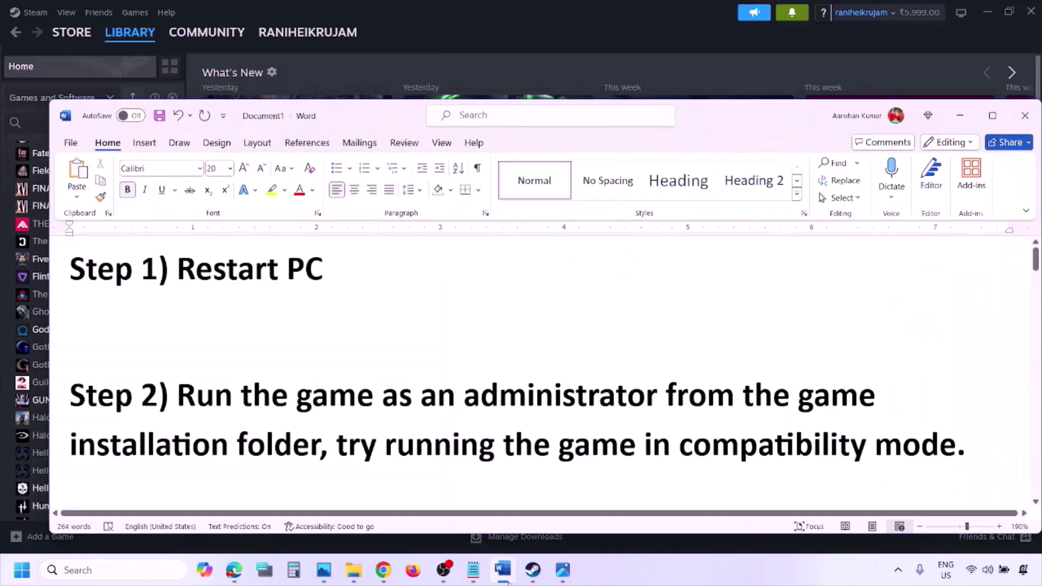
left_click_drag(179, 395, 293, 445)
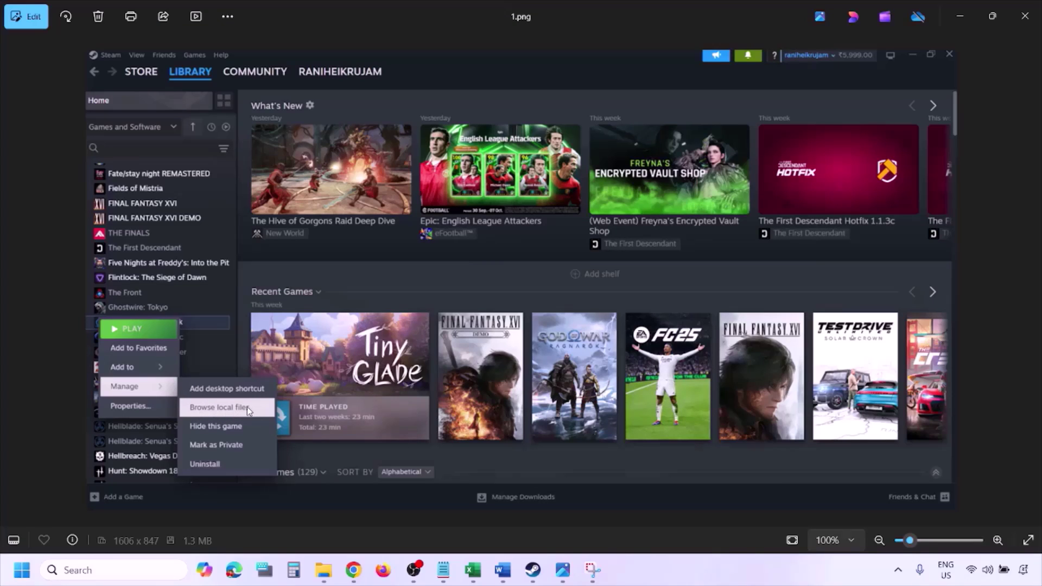
Examine 1.png and 2.png for how to browse the game's local files and open the executable's properties.
scroll(246, 406, "up", 1)
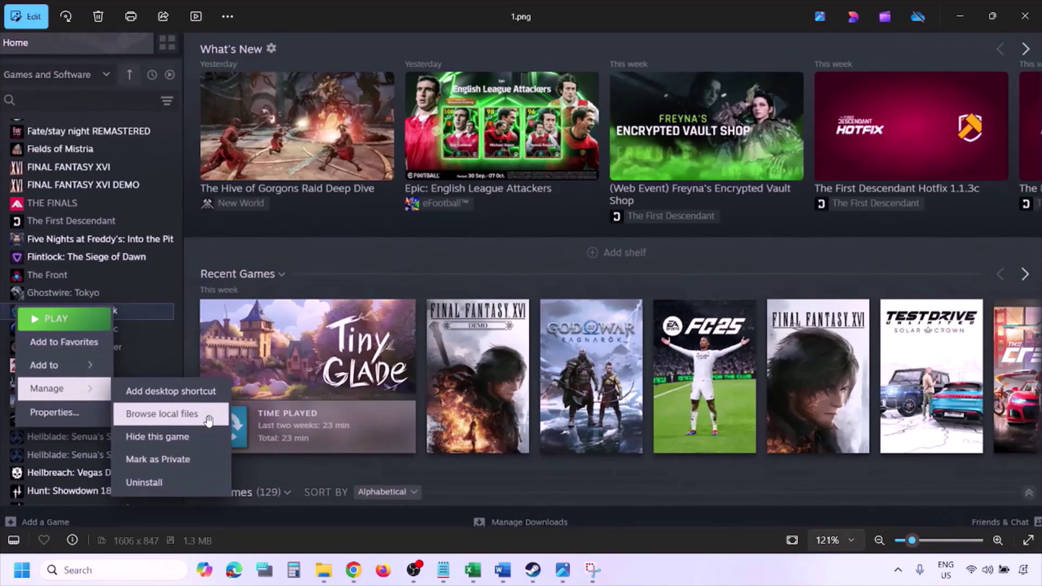
scroll(209, 419, "down", 1)
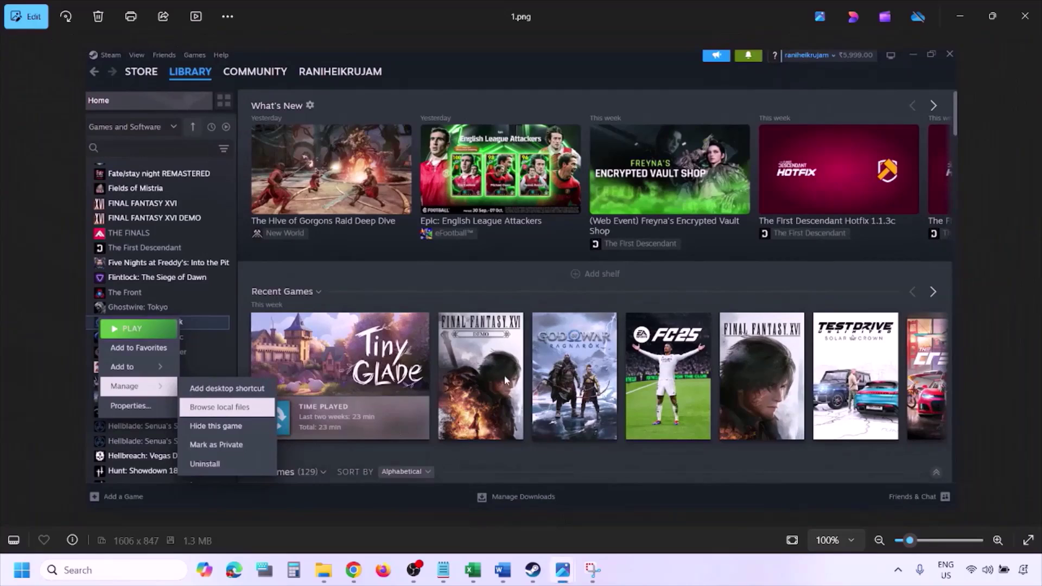
key("Right")
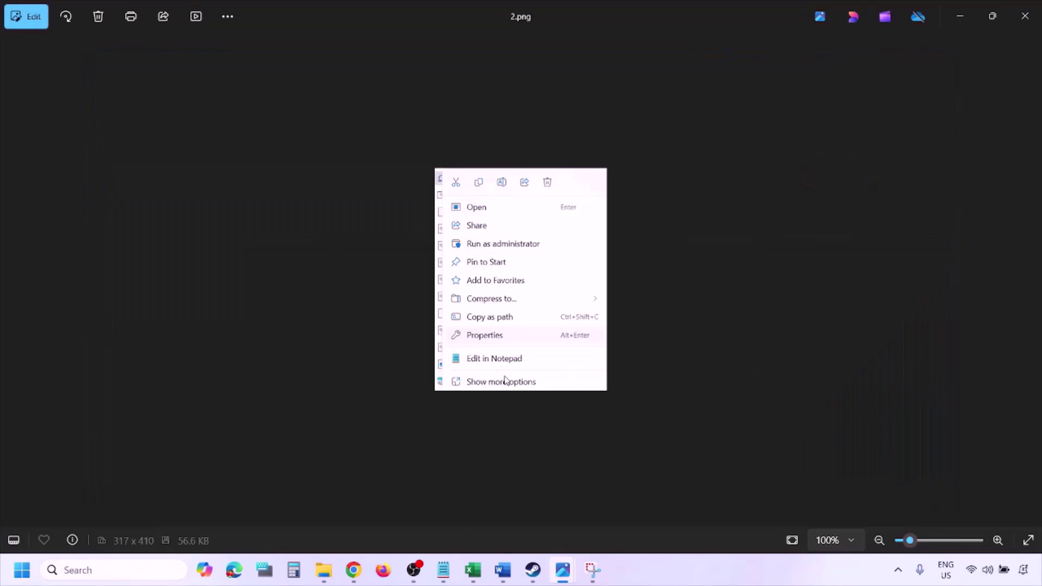
scroll(513, 328, "up", 3)
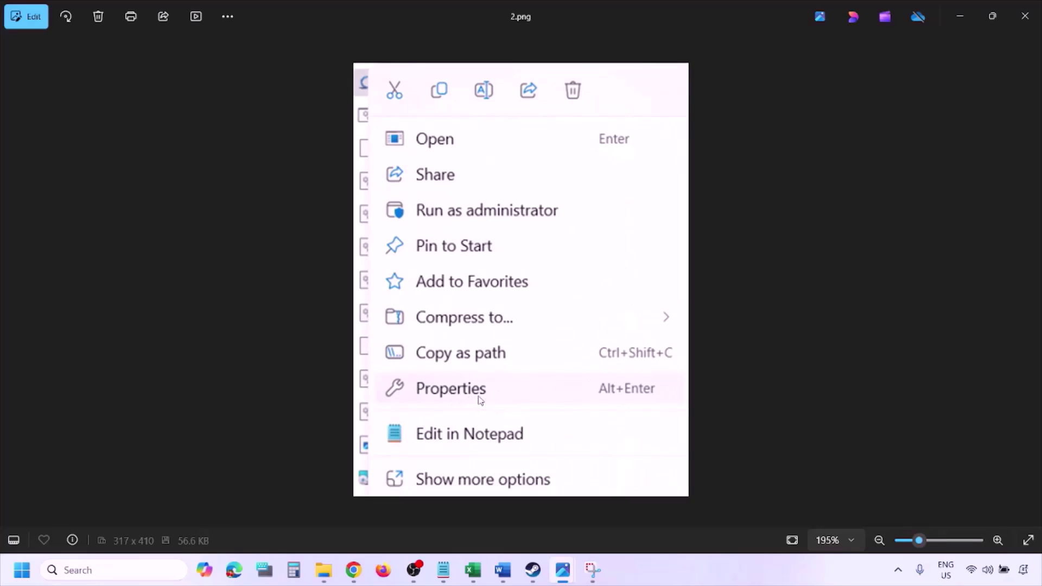
scroll(480, 399, "down", 3)
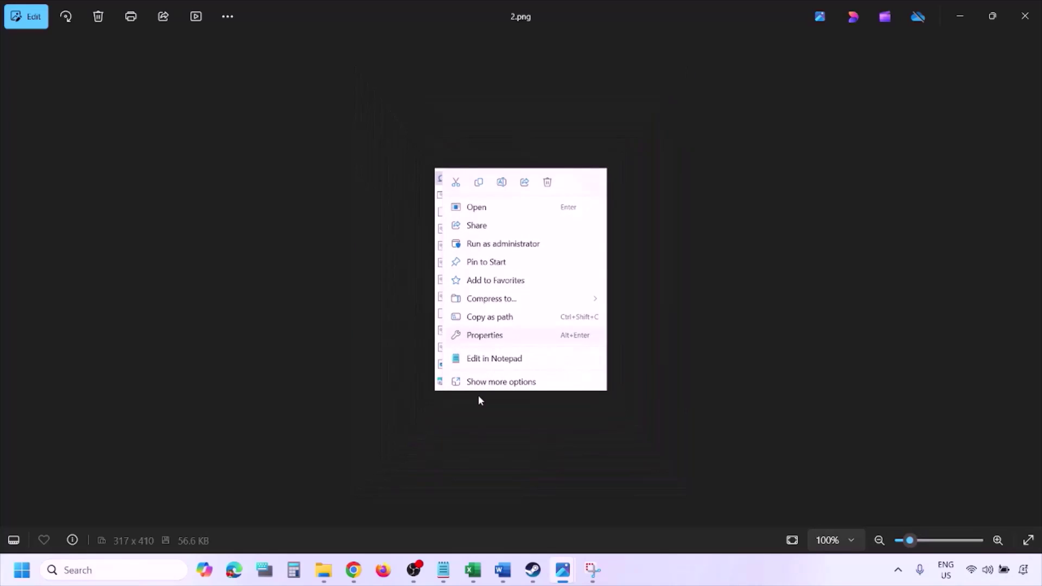
Examine 3.png for the Compatibility setting that runs the program as an administrator.
key("Right")
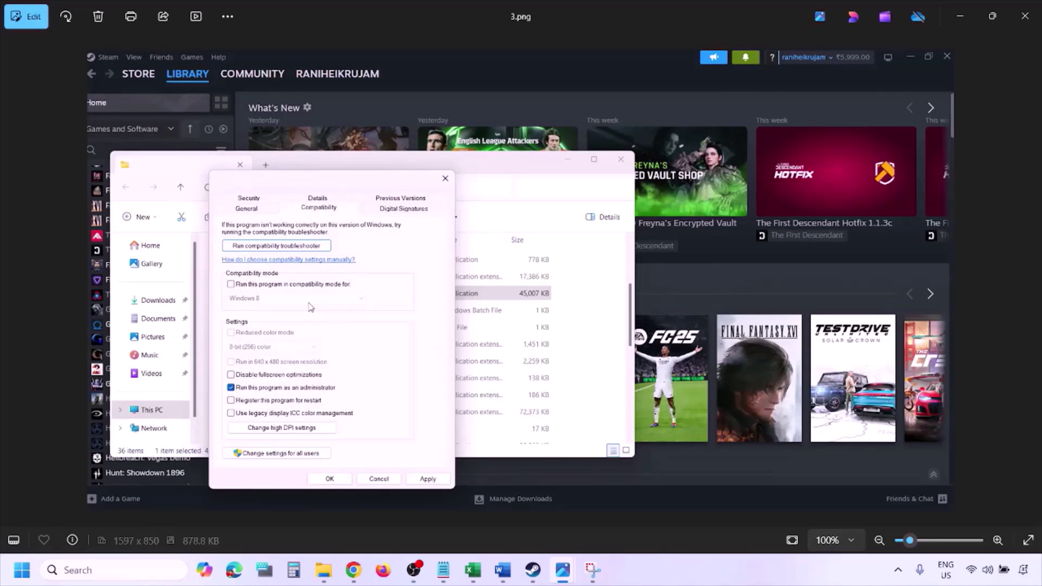
scroll(310, 307, "up", 2)
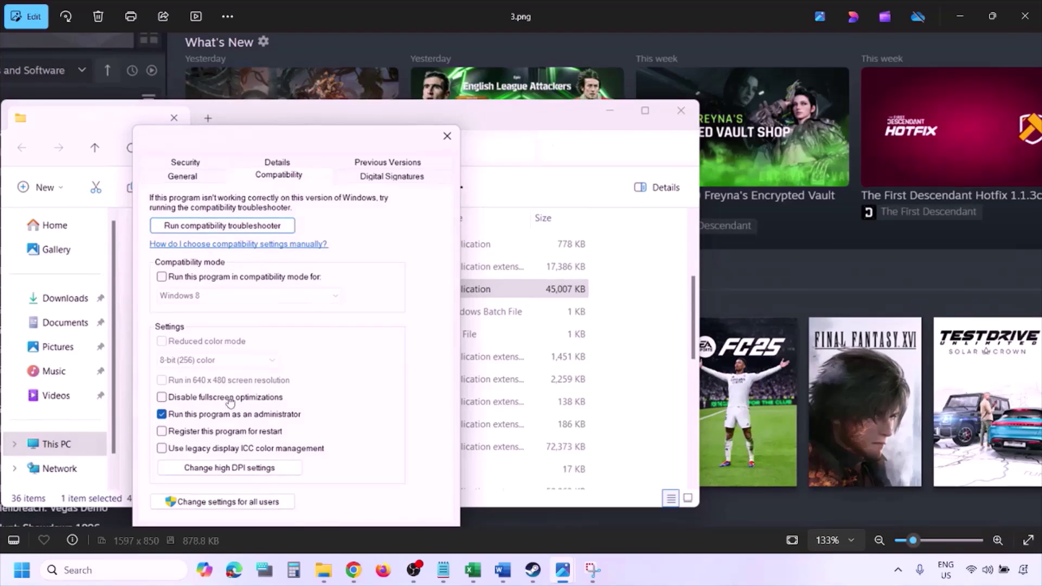
left_click_drag(231, 406, 230, 358)
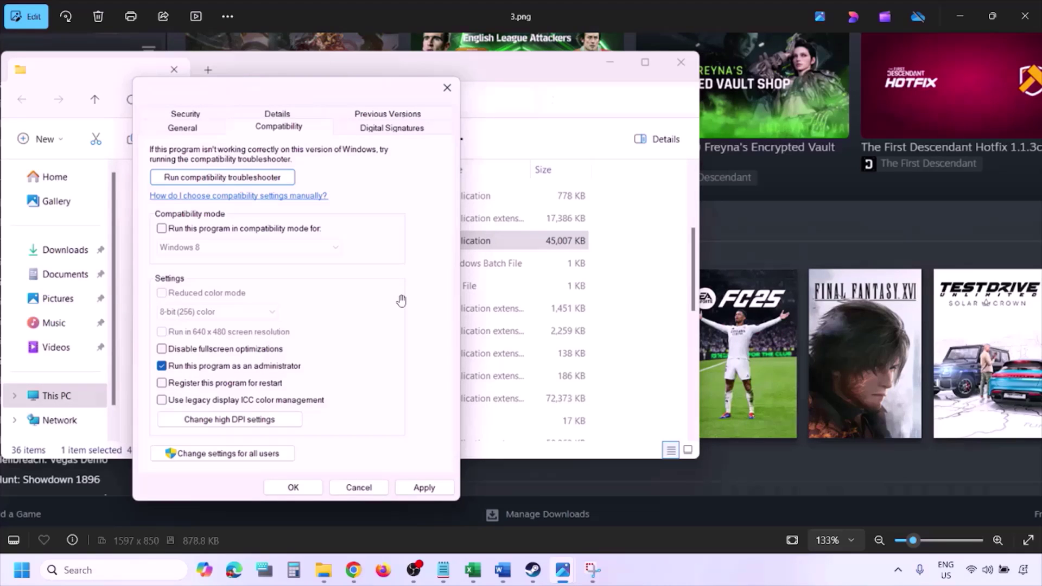
scroll(401, 300, "down", 2)
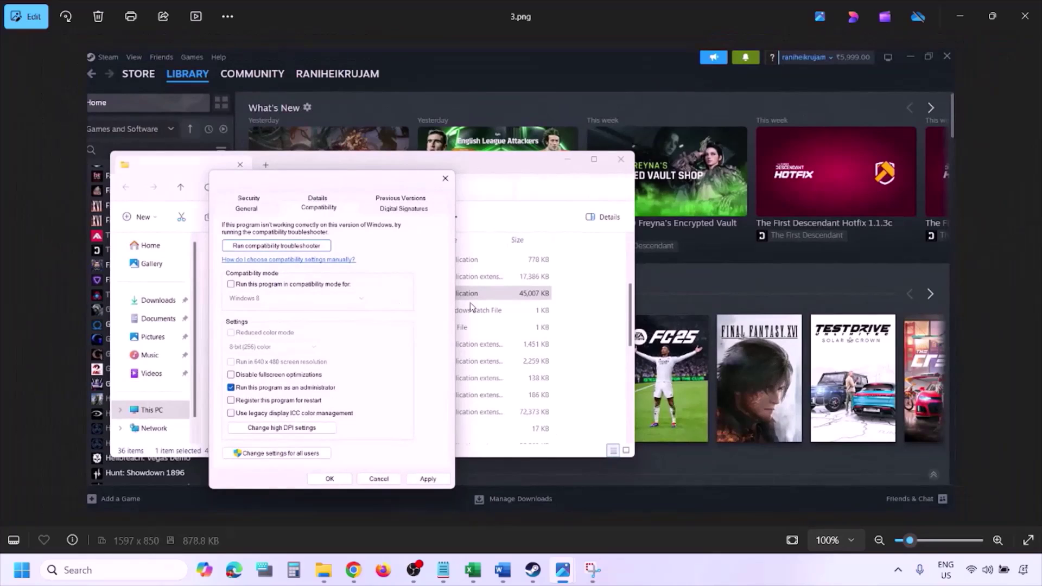
Examine 4.png and 5.png for enabling compatibility mode with Windows 8 and choosing Windows 7.
key("Right")
scroll(471, 307, "up", 2)
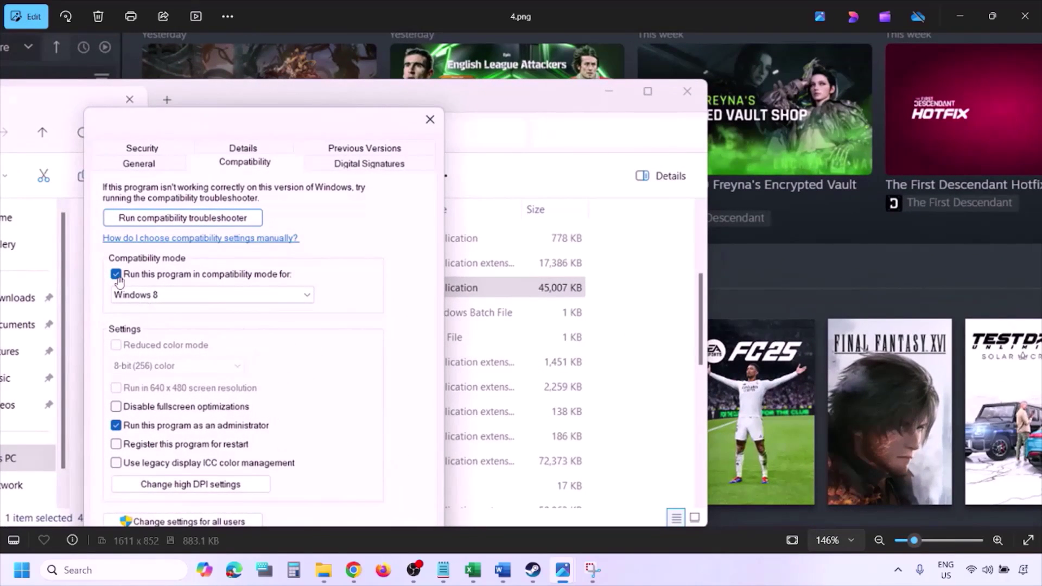
left_click_drag(139, 293, 144, 253)
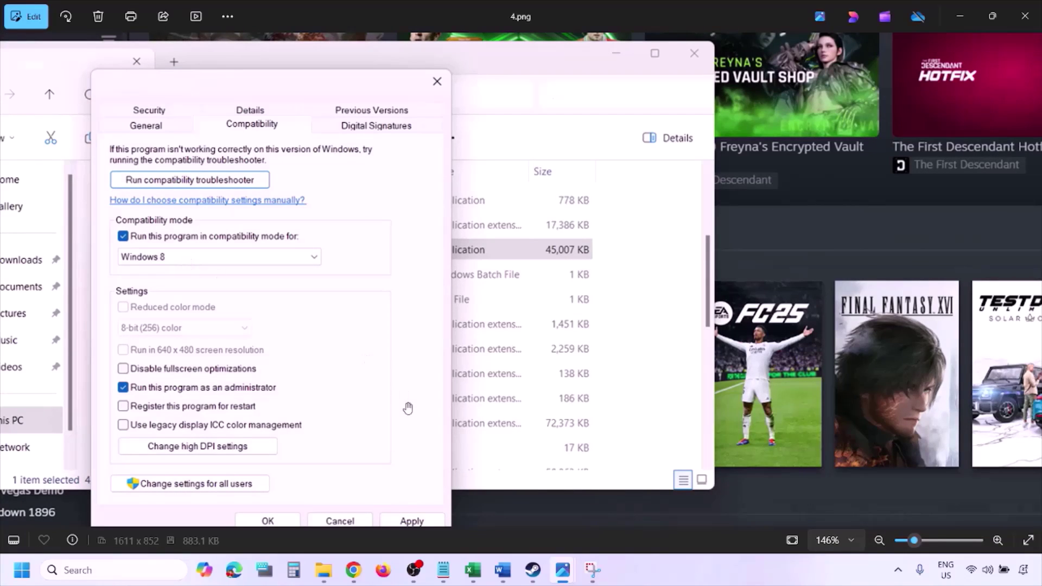
left_click_drag(401, 402, 408, 372)
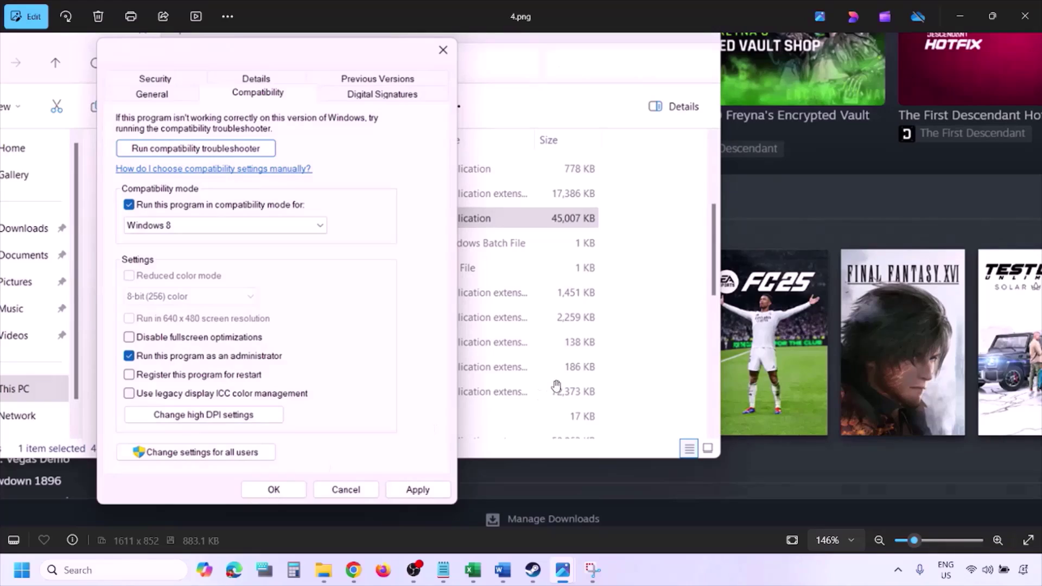
scroll(559, 385, "down", 3)
key("Right")
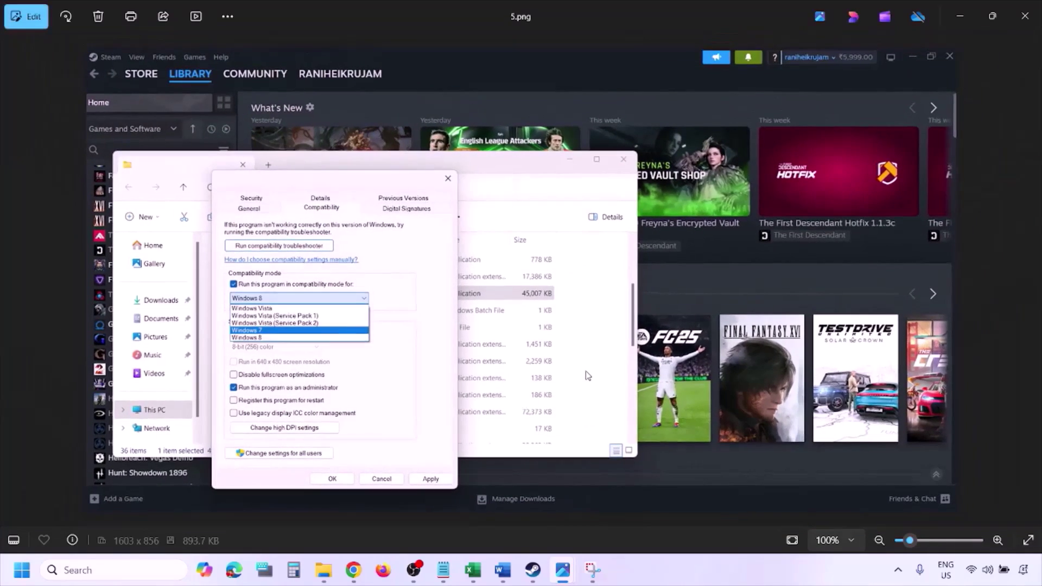
scroll(339, 323, "up", 3)
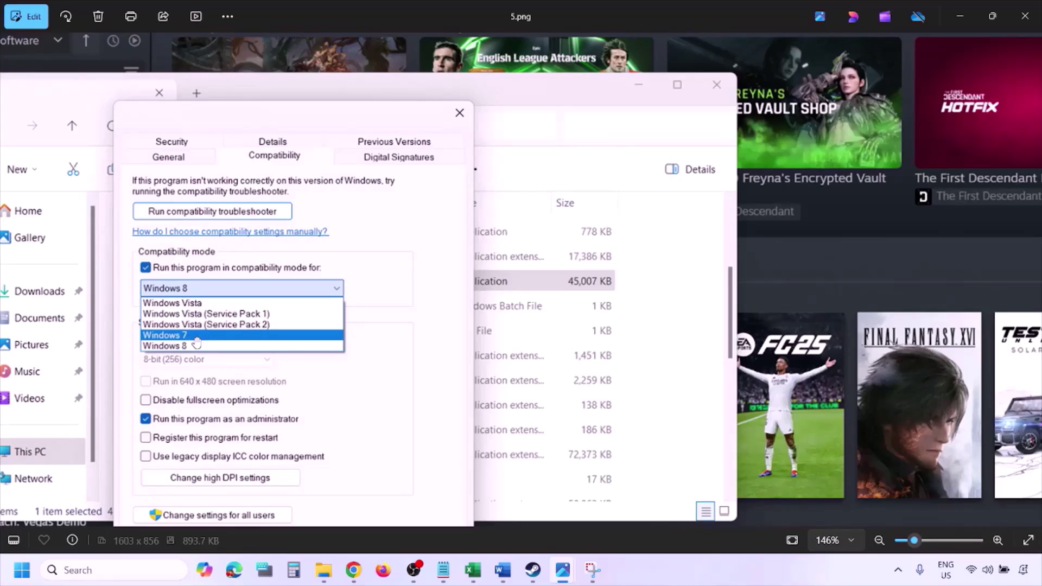
scroll(196, 342, "down", 3)
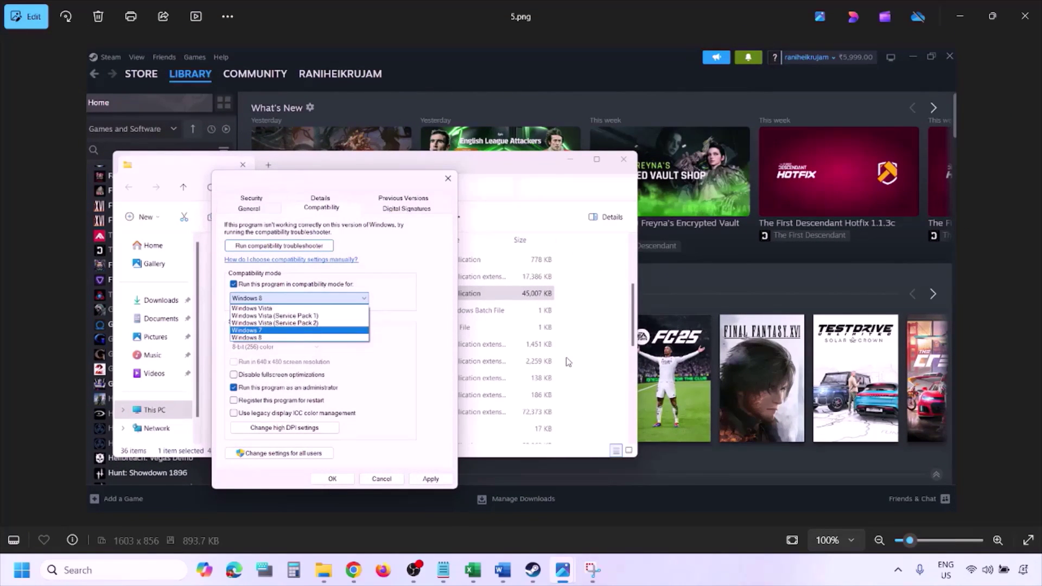
Examine 6.png for the Windows 7 compatibility mode combined with disabled fullscreen optimizations.
key("Right")
scroll(340, 320, "up", 3)
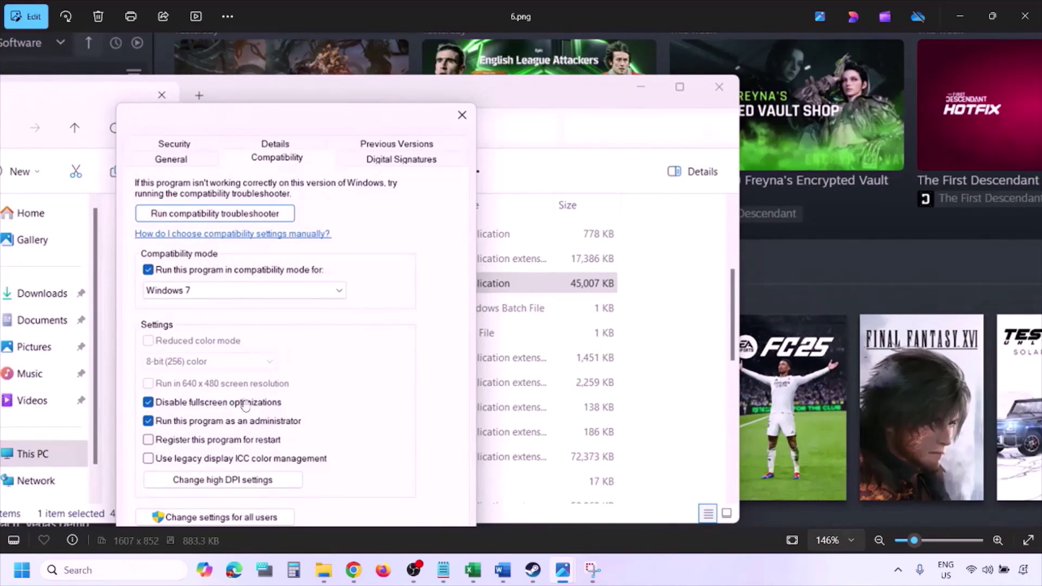
left_click_drag(295, 390, 343, 279)
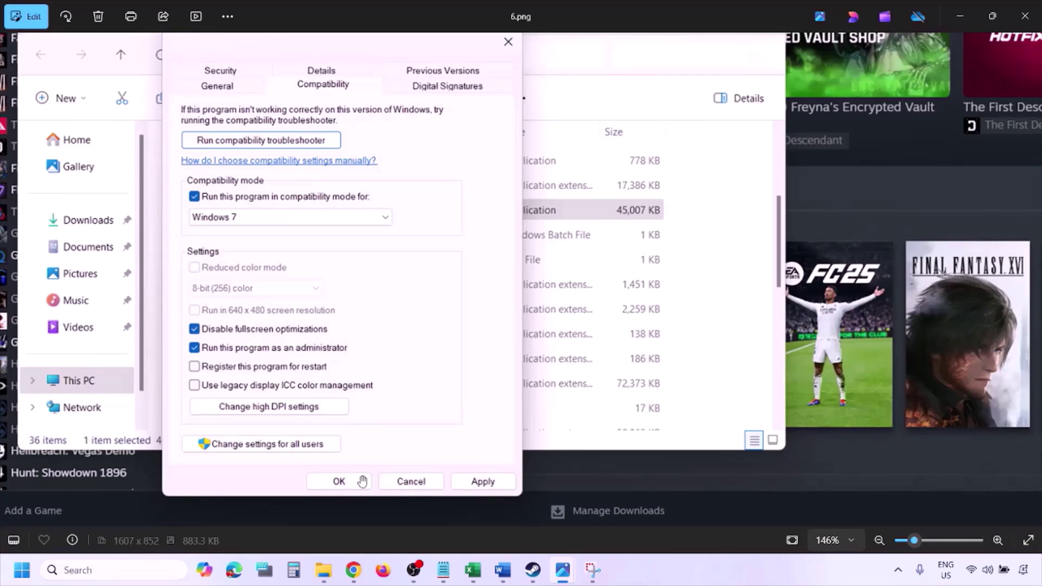
scroll(362, 481, "down", 3)
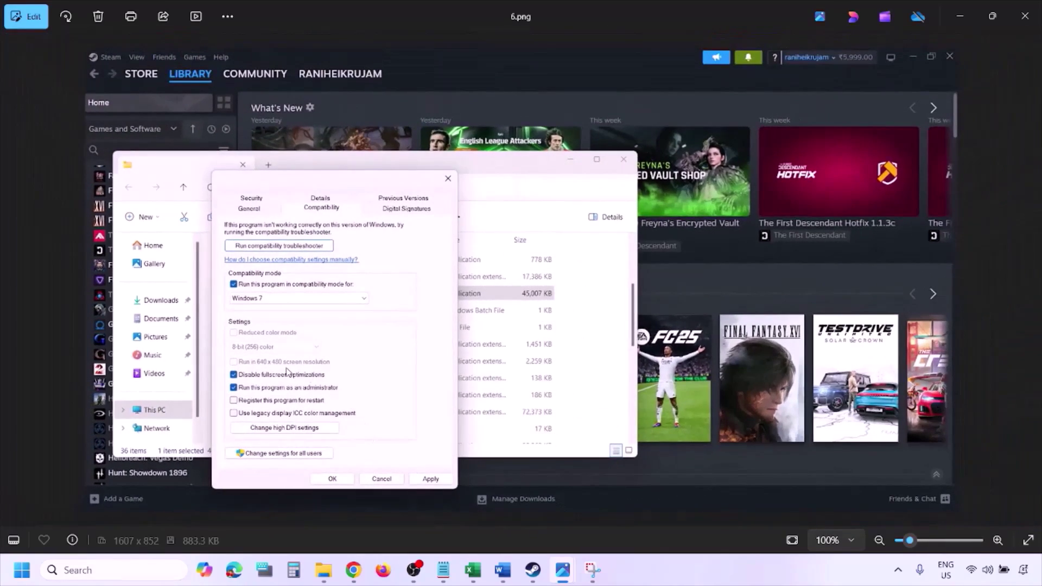
scroll(288, 373, "up", 3)
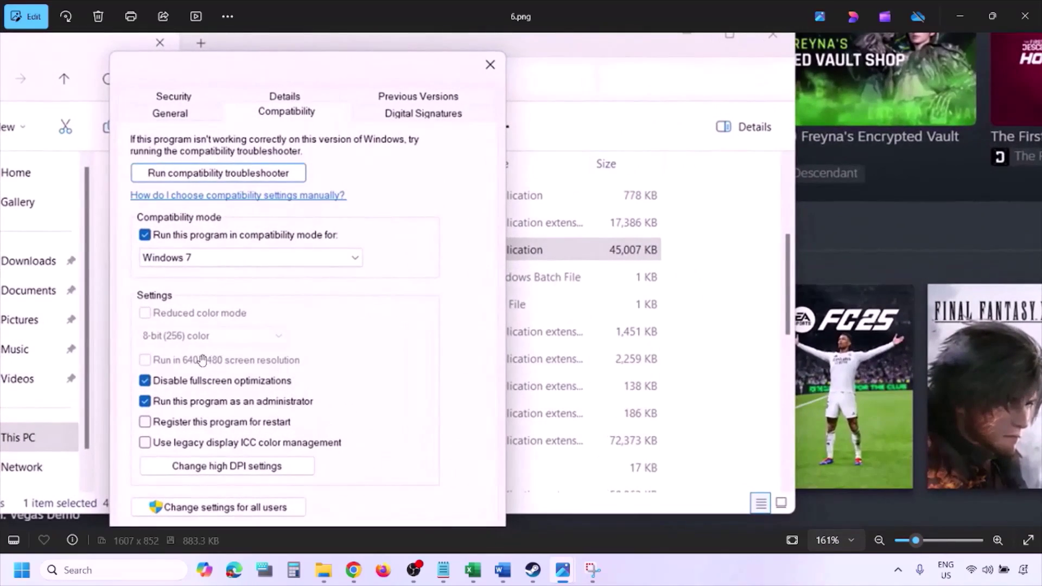
scroll(205, 360, "up", 1)
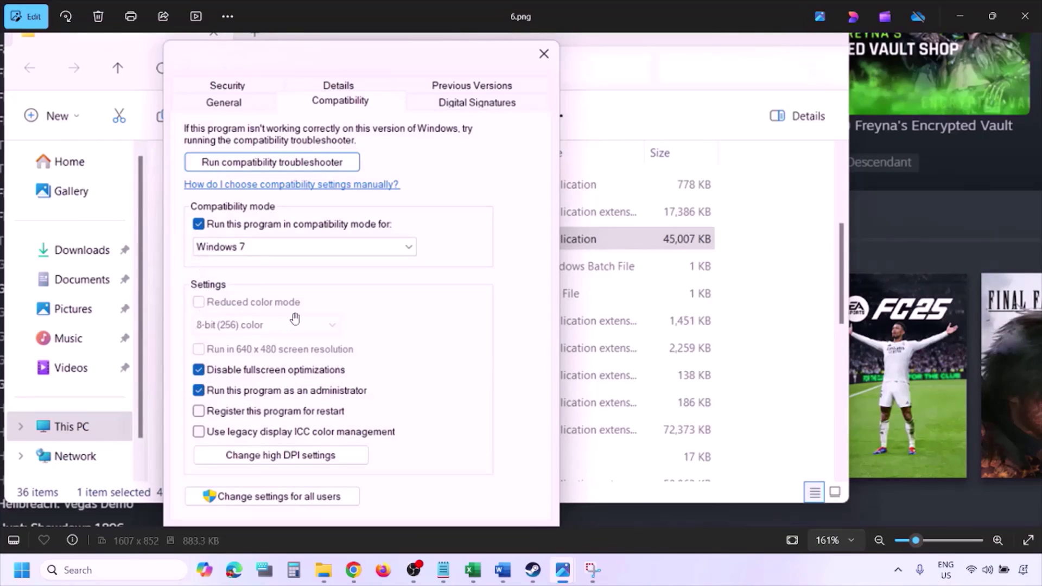
scroll(293, 318, "down", 4)
Examine 7.png for the Compatibility settings with all options cleared.
key("Right")
scroll(293, 318, "up", 4)
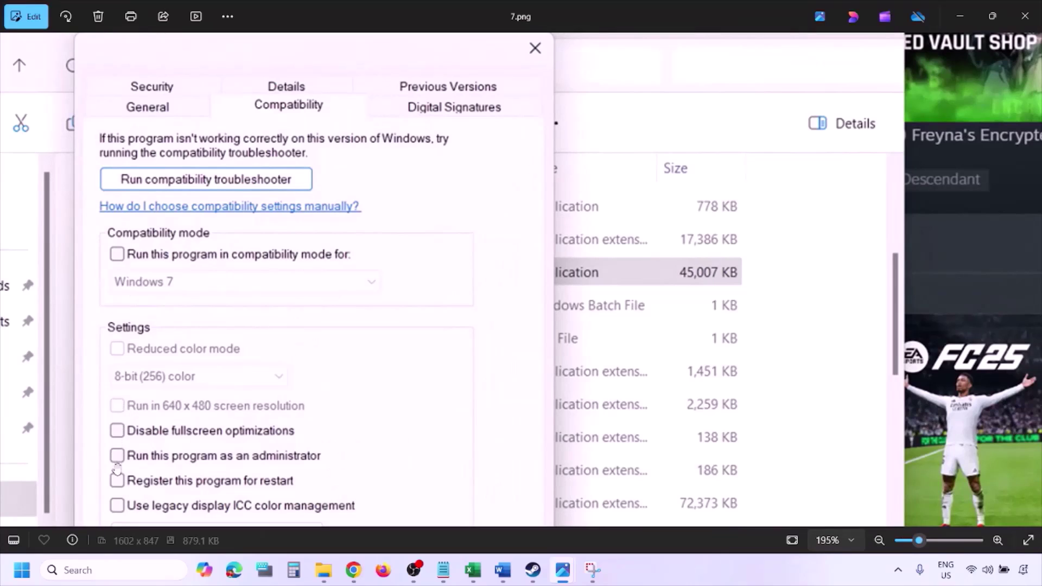
scroll(167, 351, "down", 3)
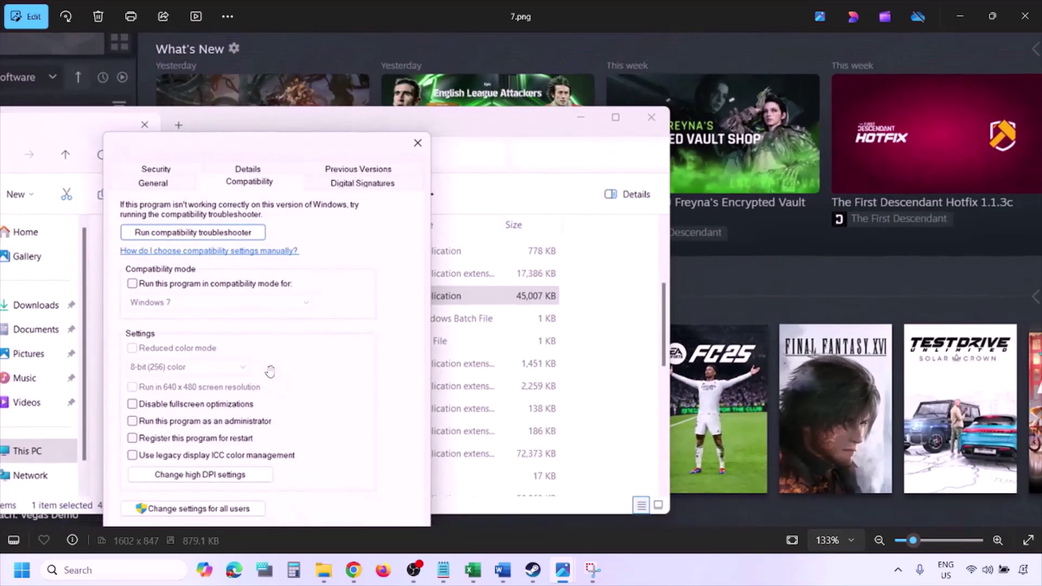
left_click_drag(270, 372, 270, 298)
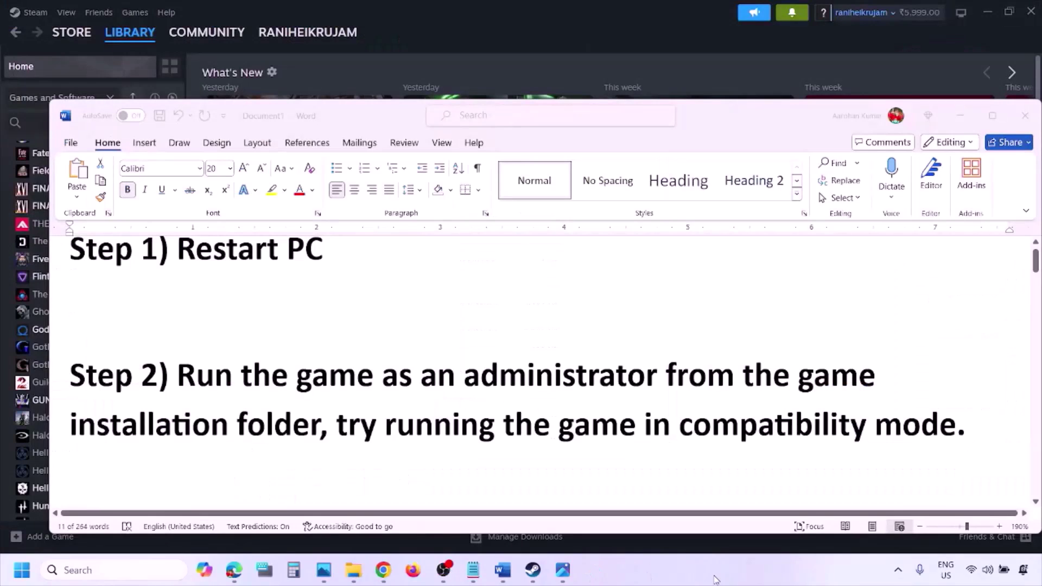
Read on to Step 3 in the document and view 0.png for opening the game's Steam properties to verify files.
scroll(567, 403, "down", 3)
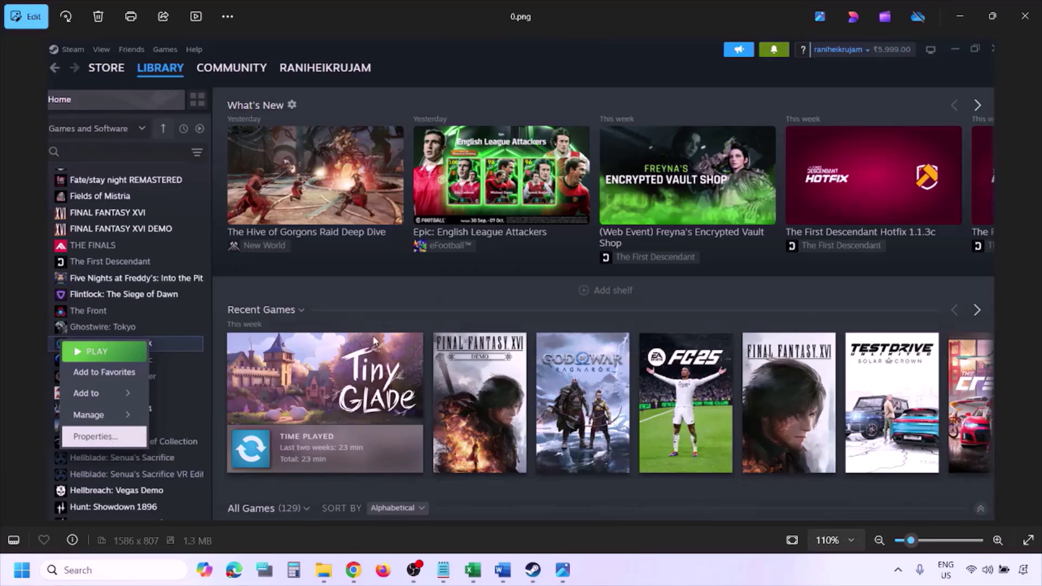
scroll(374, 341, "down", 1)
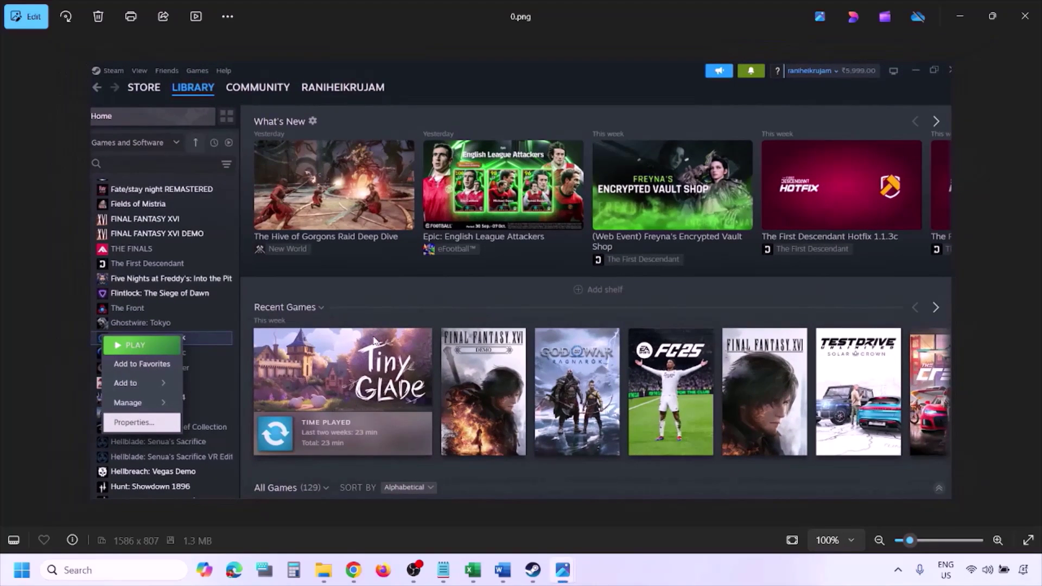
key("Right")
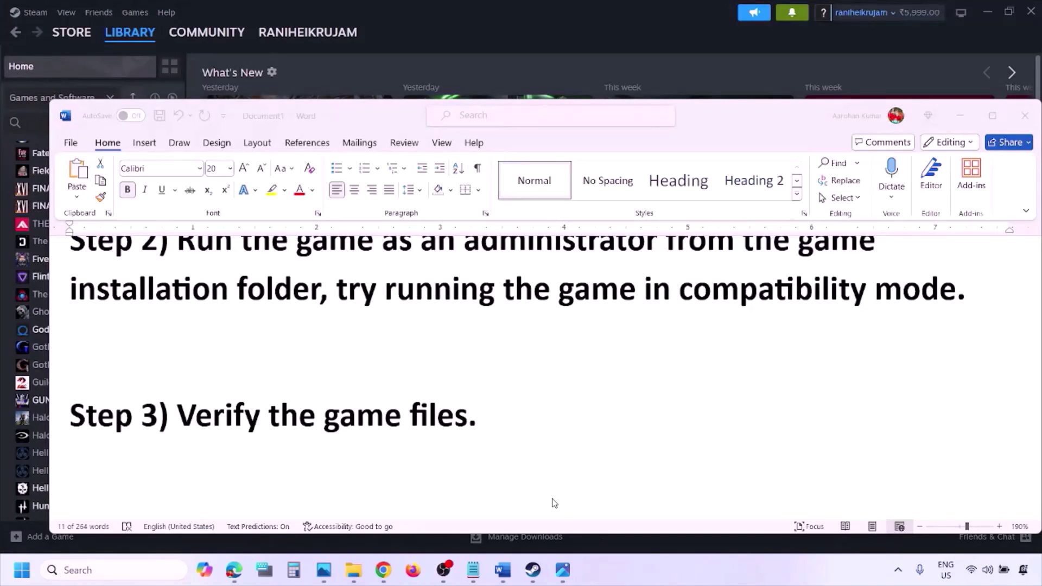
Move on to Step 4 in the Word document and highlight "Windows Security" in the antivirus and firewall instruction.
scroll(554, 503, "down", 3)
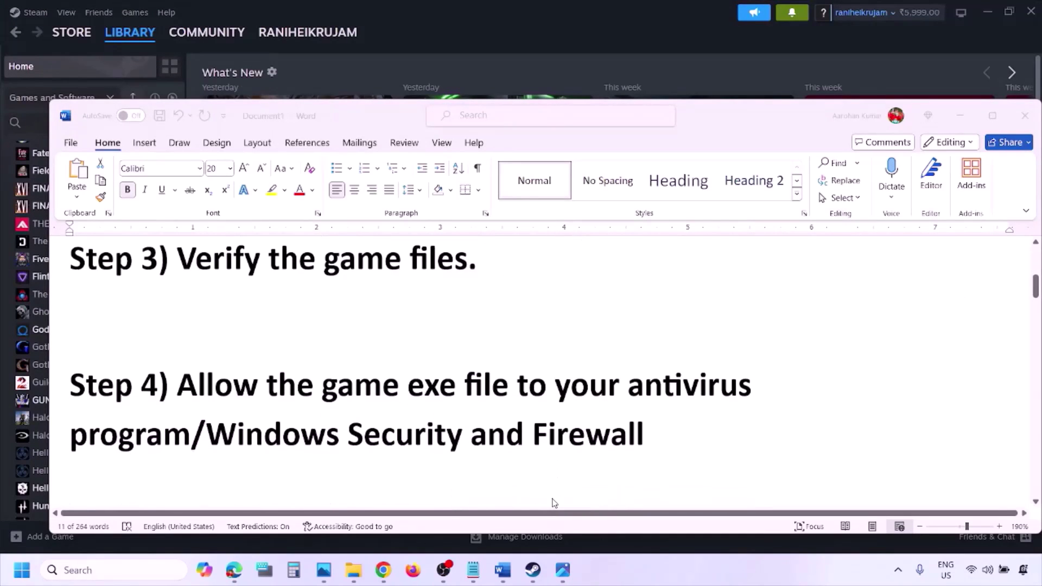
left_click(191, 432)
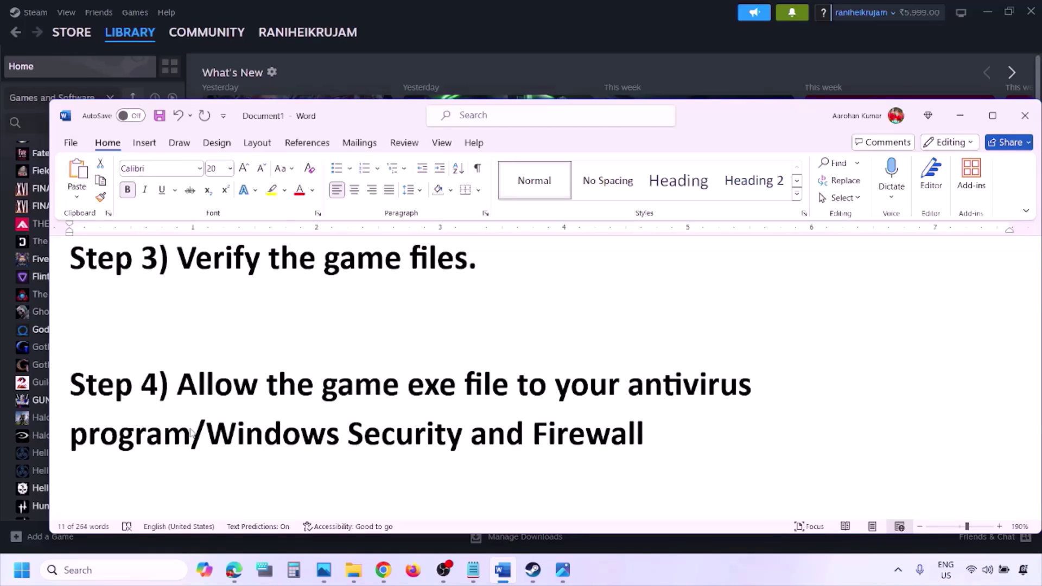
left_click_drag(207, 434, 470, 434)
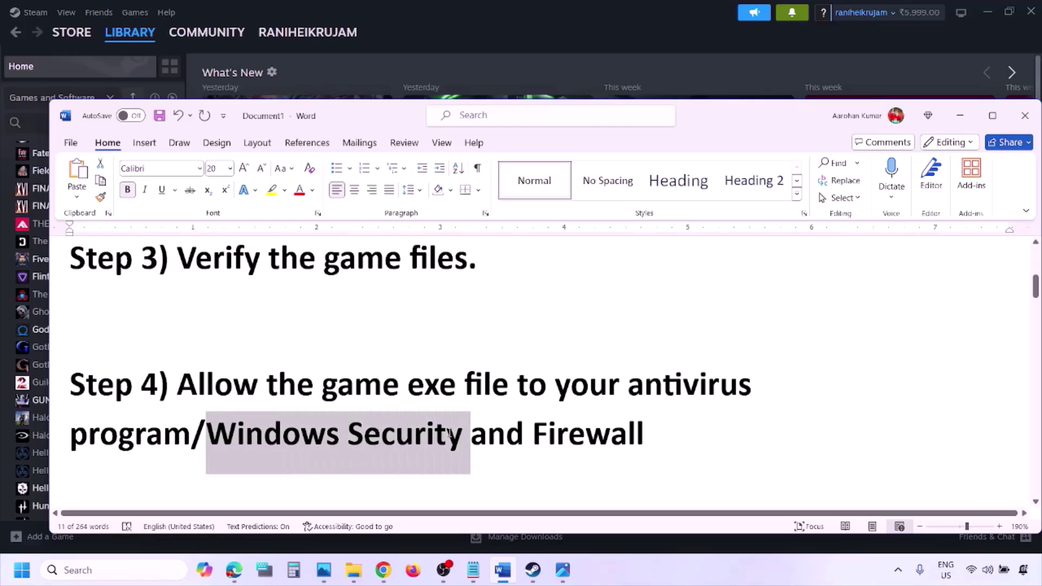
Open the Virus & threat protection page of Windows Security through the Privacy & security section of Windows Settings.
left_click(692, 581)
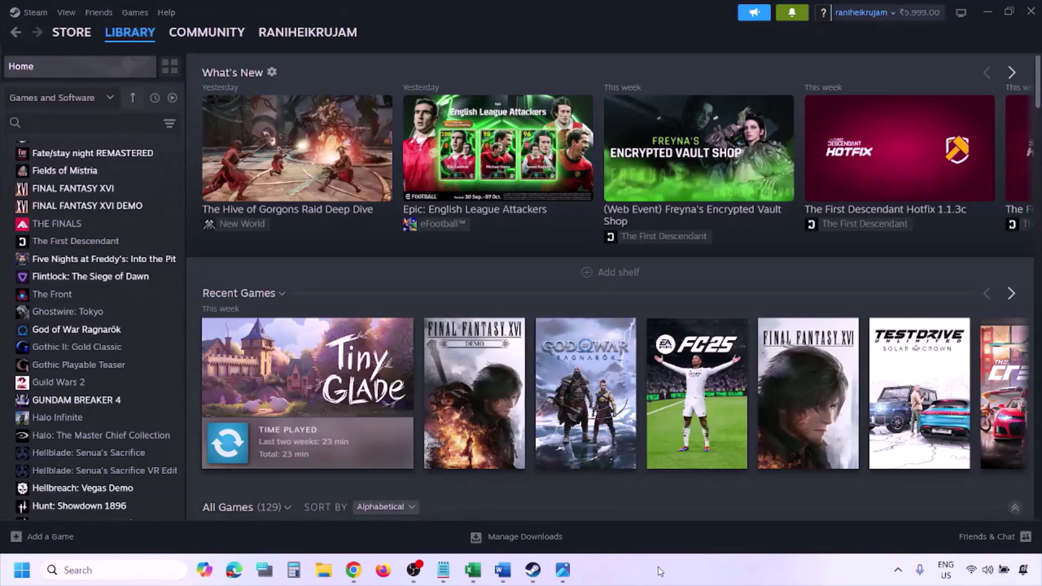
key("super+i")
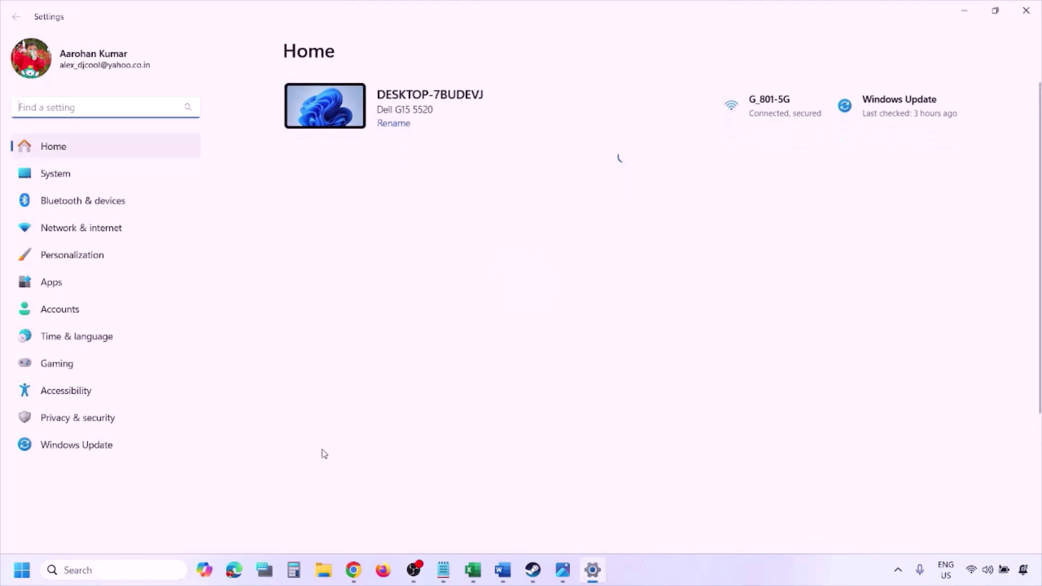
left_click(108, 425)
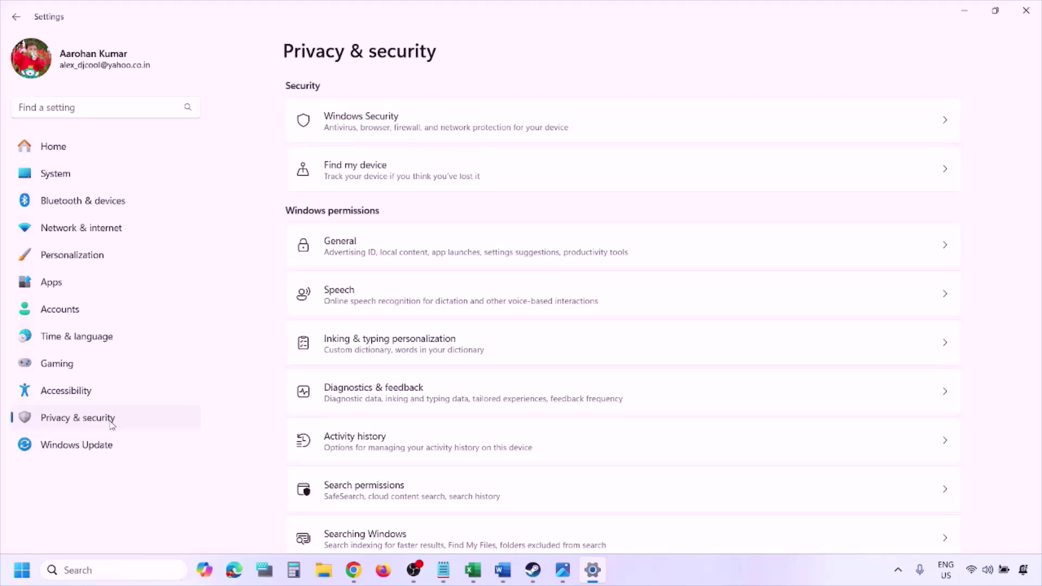
left_click(375, 129)
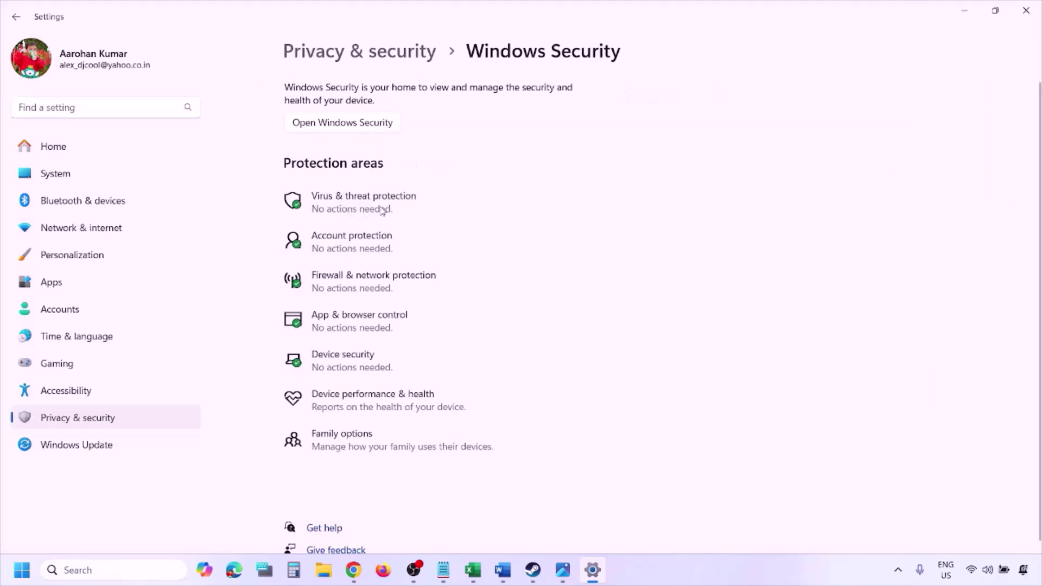
left_click(381, 211)
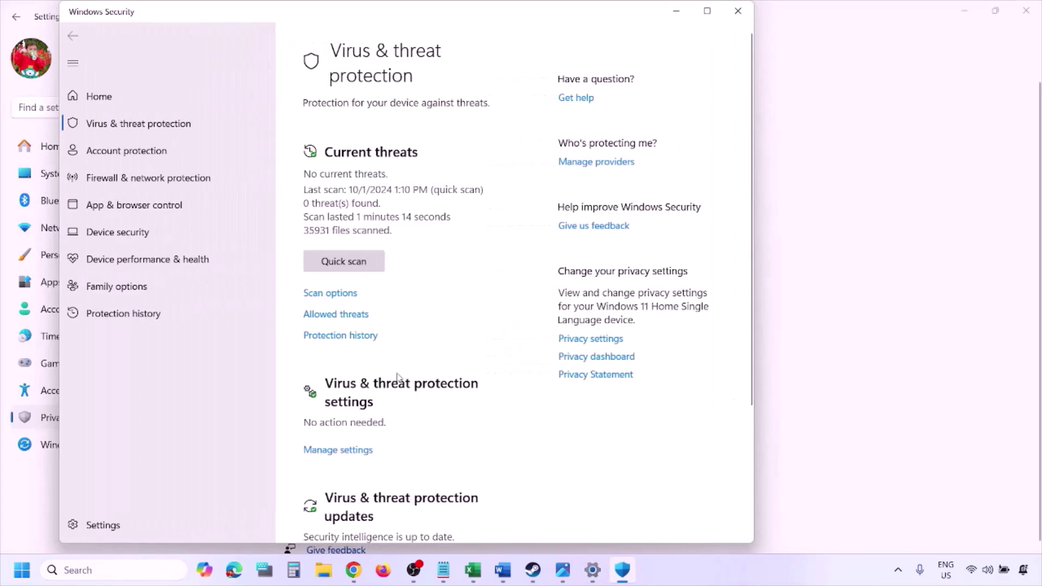
Open the list of apps allowed through Controlled folder access in the ransomware protection settings.
scroll(398, 379, "down", 3)
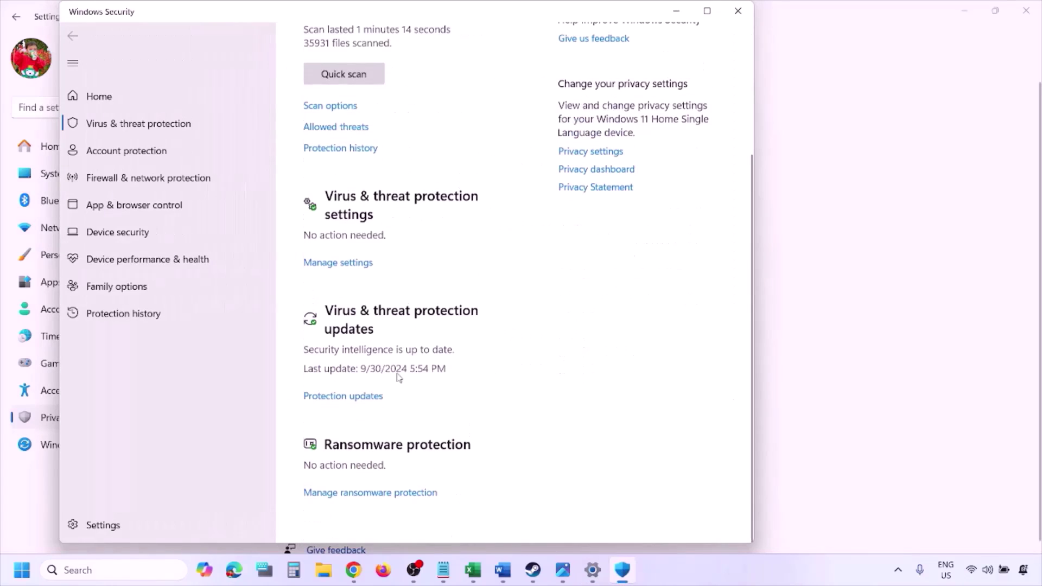
left_click(385, 492)
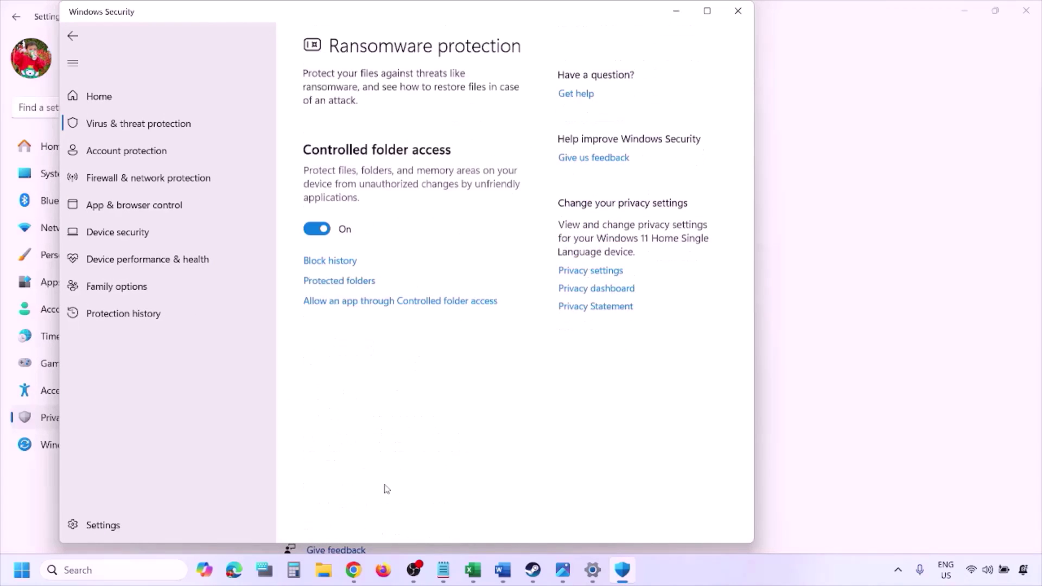
left_click(394, 306)
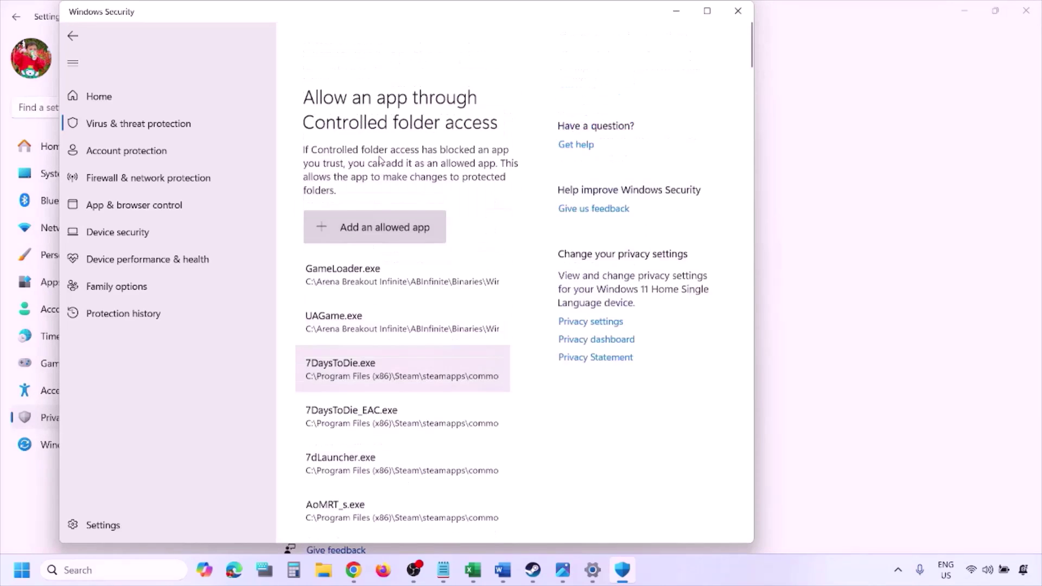
Start adding an allowed app from all apps and browse to C:\Program Files (x86).
left_click(391, 174)
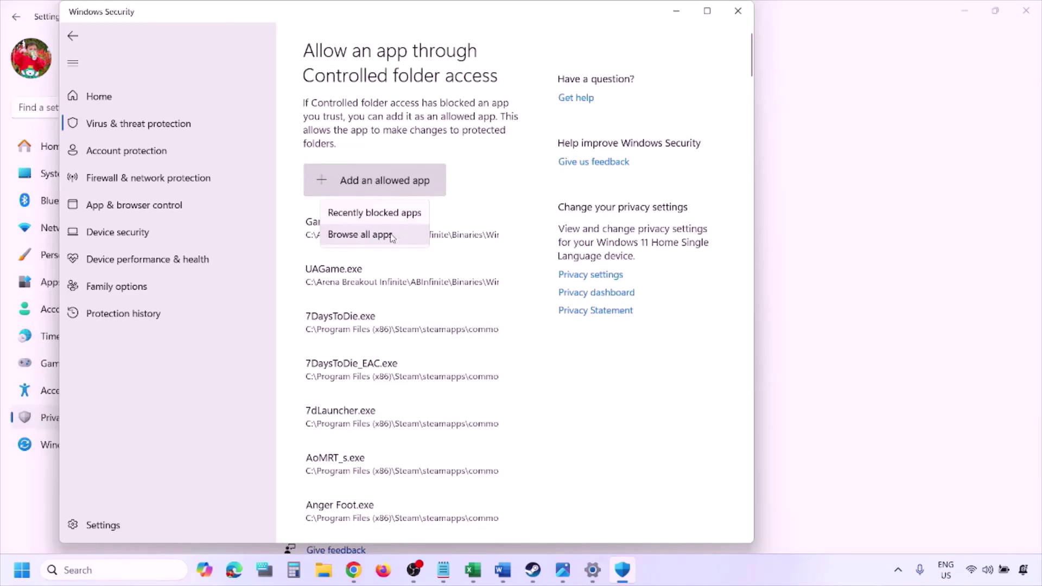
left_click(392, 238)
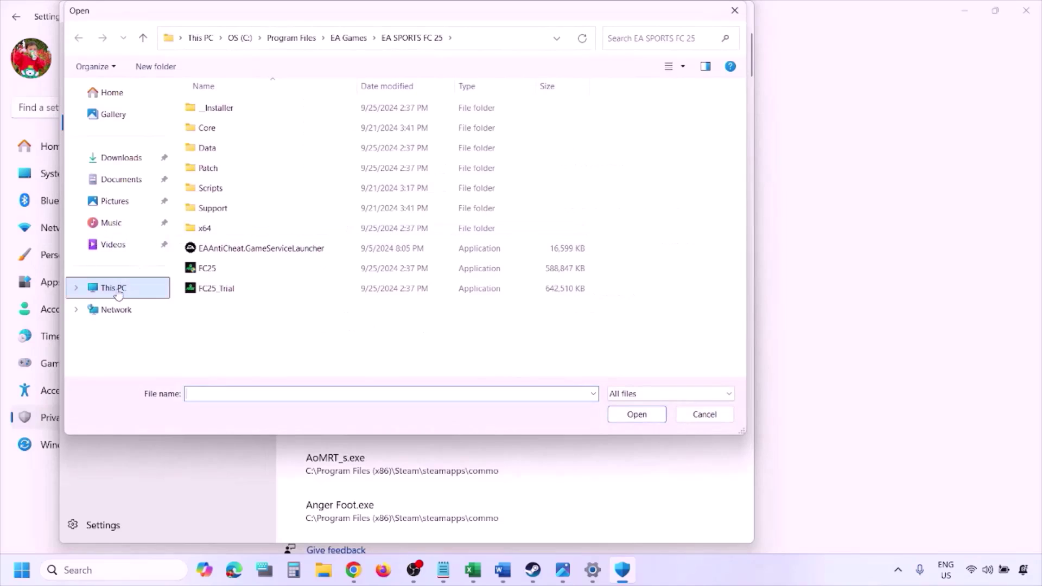
left_click(118, 293)
left_click(270, 124)
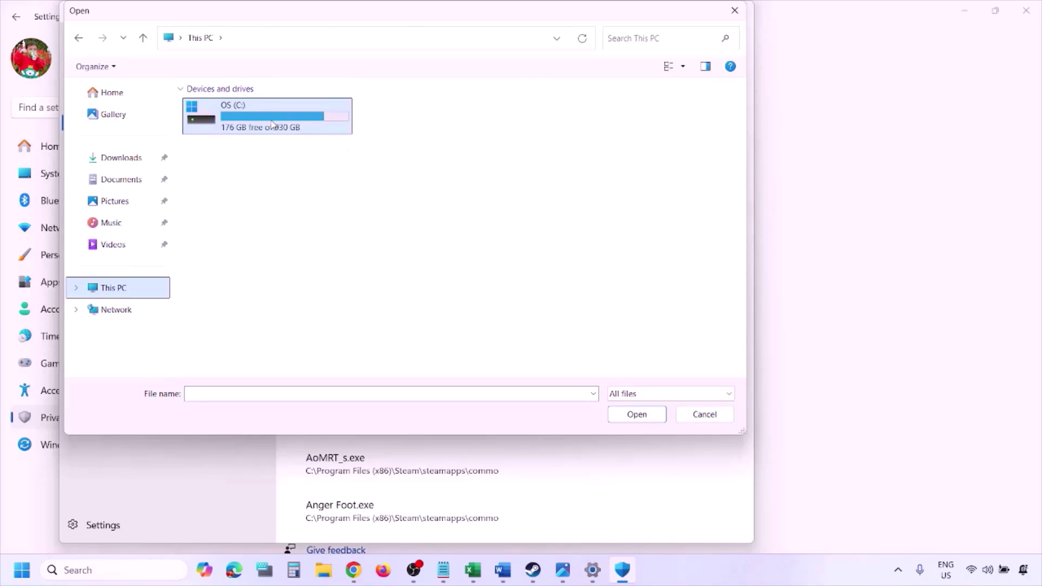
double_click(272, 123)
scroll(270, 124, "down", 3)
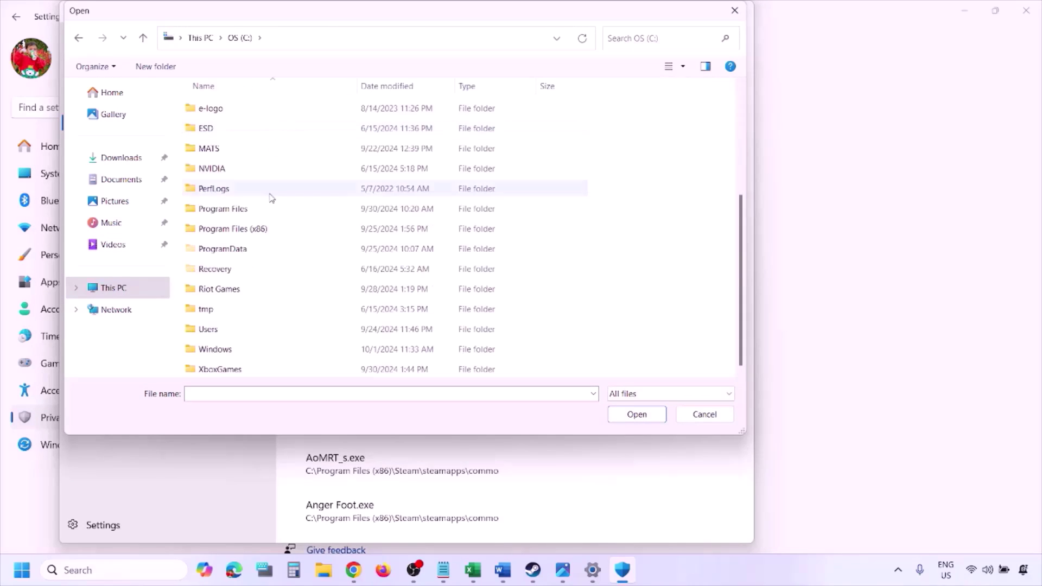
double_click(261, 228)
Browse on to the Steam\steamapps folder for the game's exe file, and cancel the file selection.
scroll(262, 228, "down", 4)
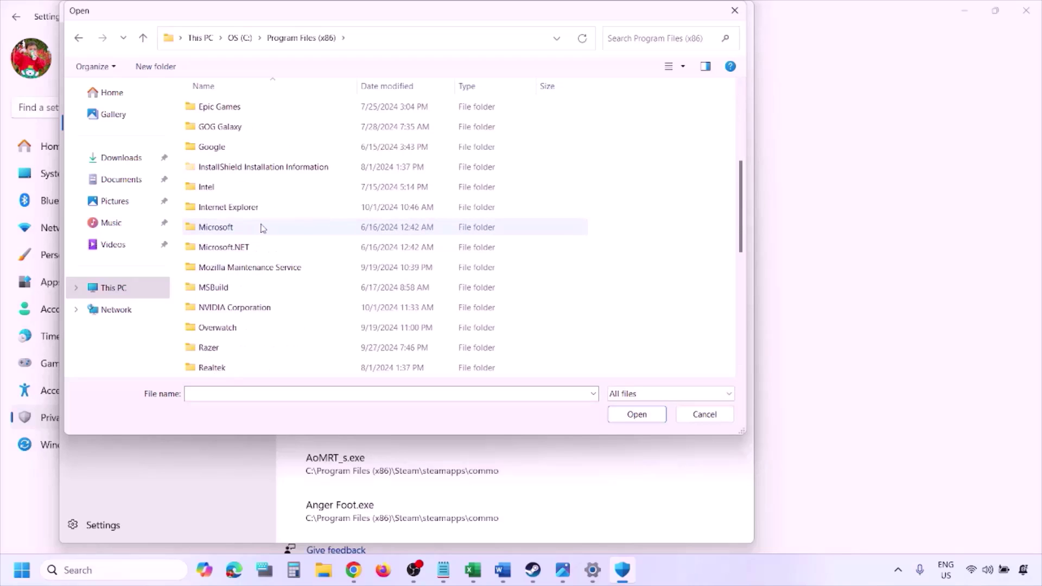
scroll(263, 228, "down", 4)
double_click(232, 188)
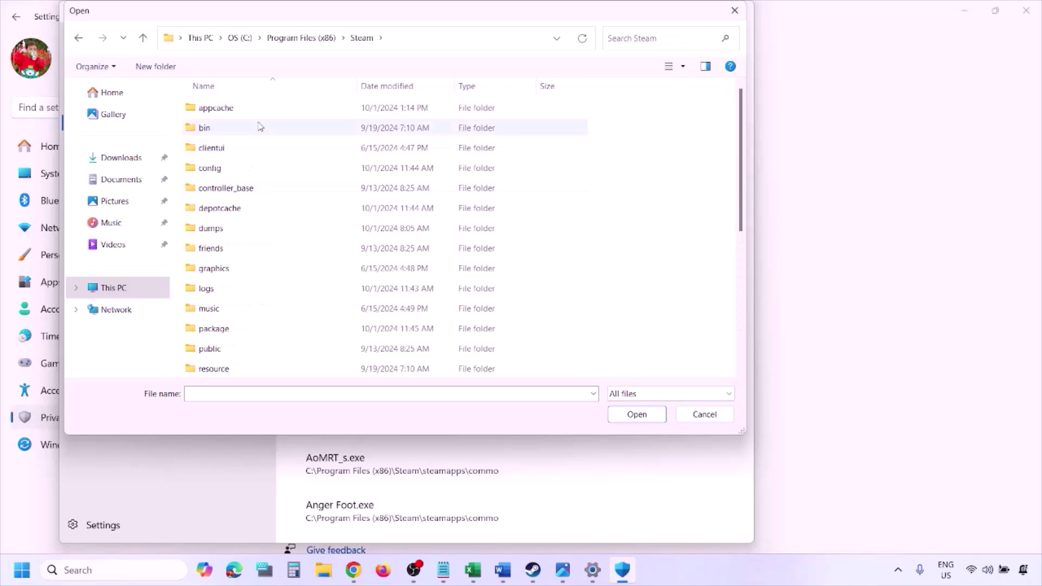
scroll(239, 237, "down", 4)
double_click(217, 207)
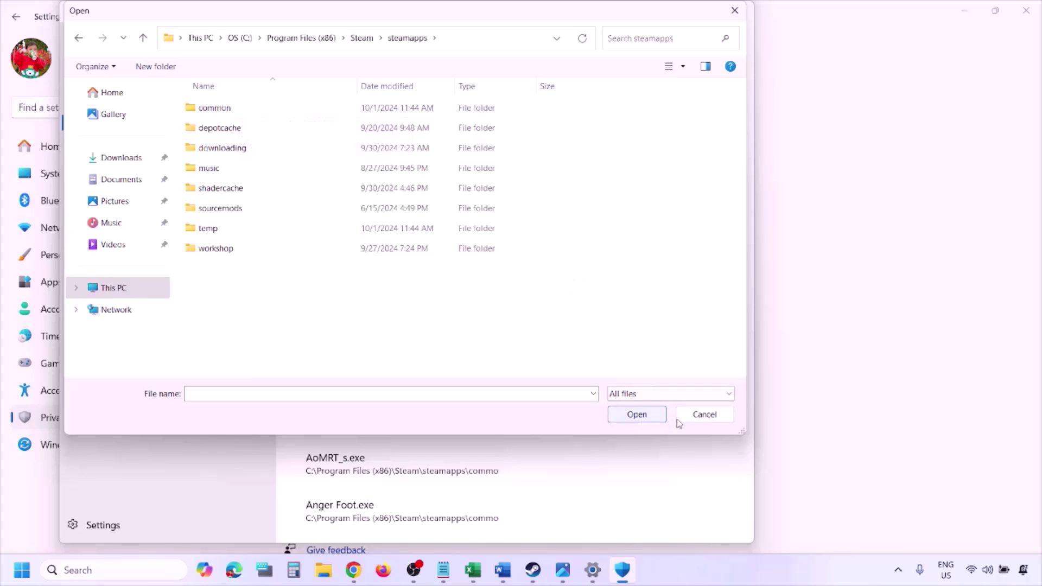
left_click(704, 414)
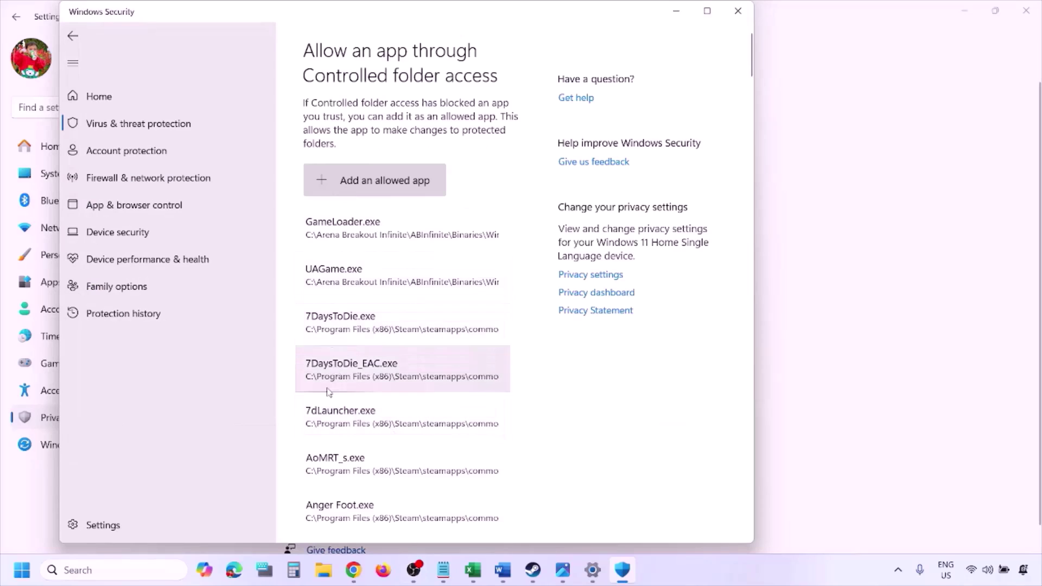
Open Control Panel and show the apps allowed through Windows Defender Firewall under System and Security.
left_click(107, 569)
type("ontrol")
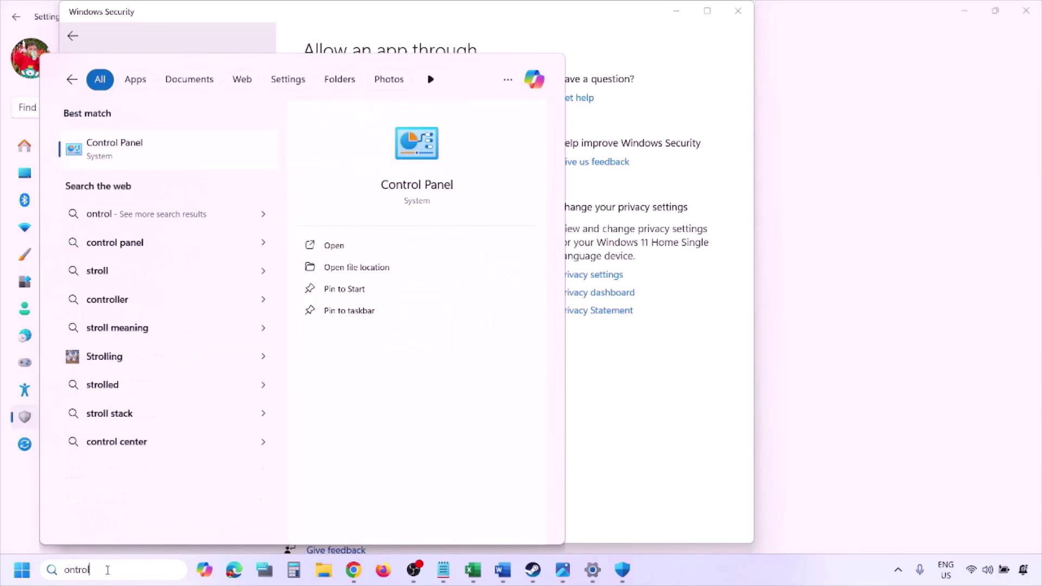
key("Return")
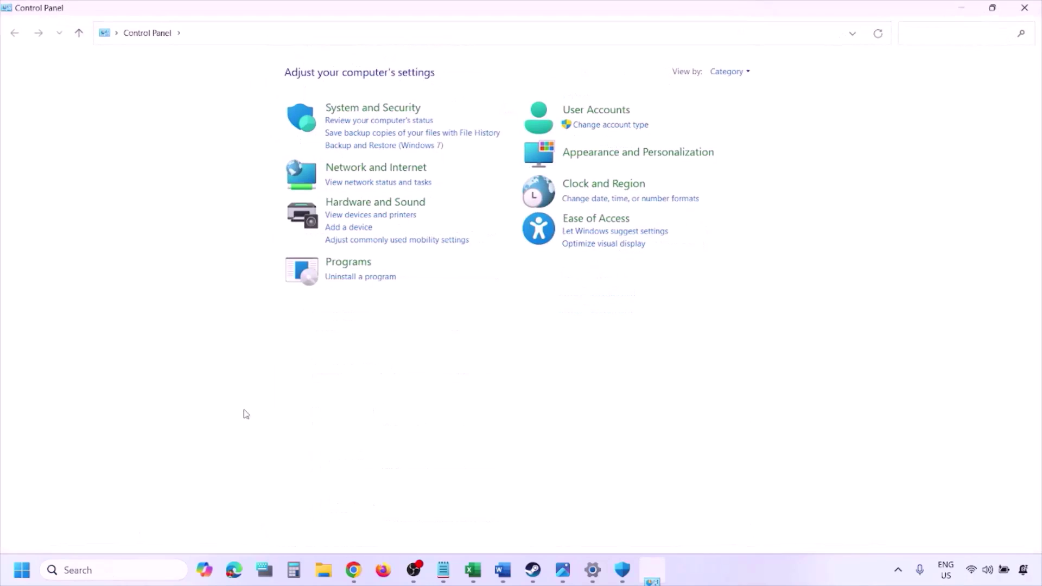
left_click(358, 108)
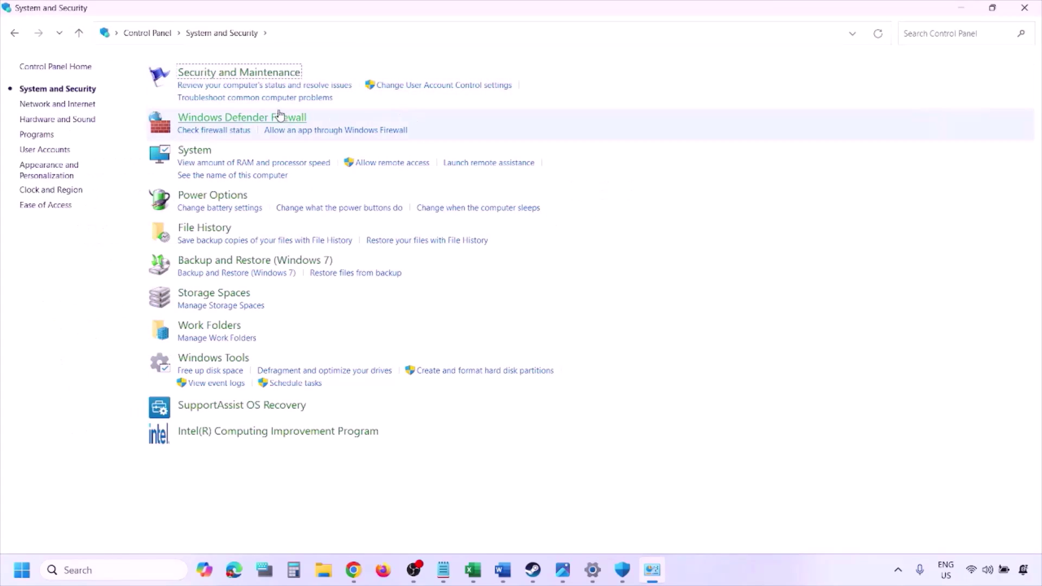
left_click(281, 118)
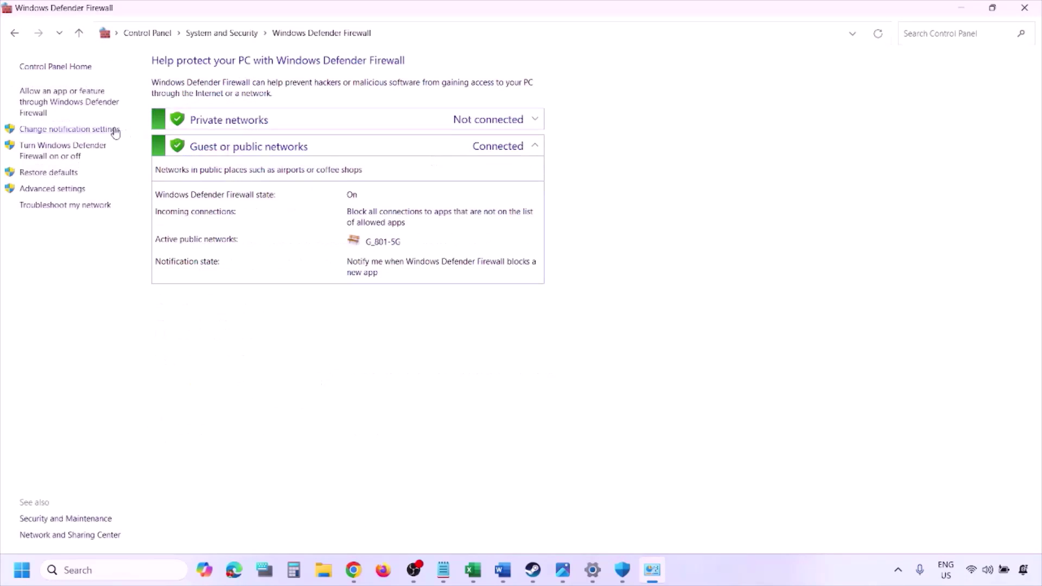
left_click(71, 101)
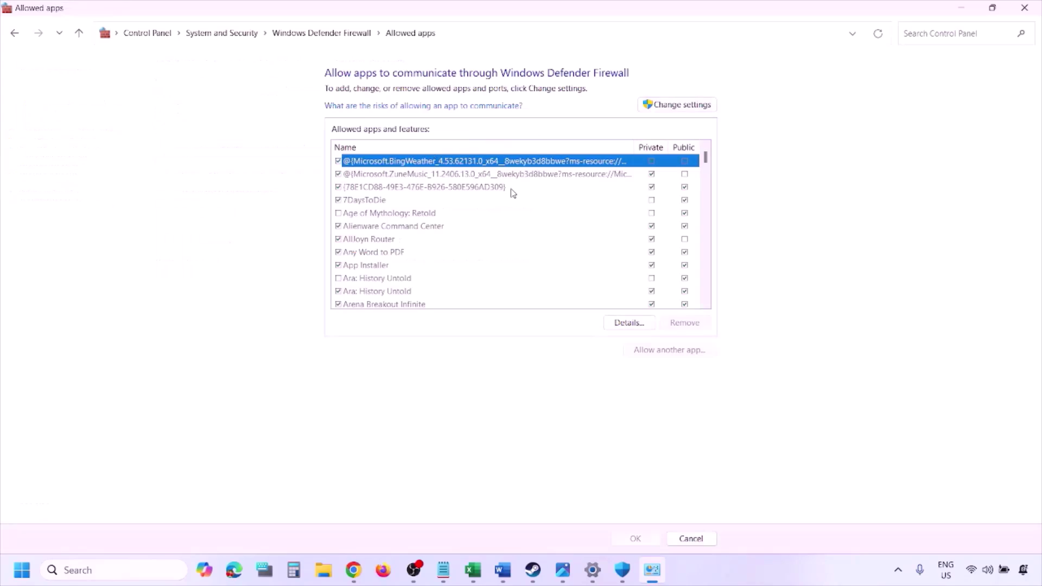
Try to allow another app through the firewall by browsing to the OS (C:) drive, then cancel and close the allowed apps window.
left_click(699, 103)
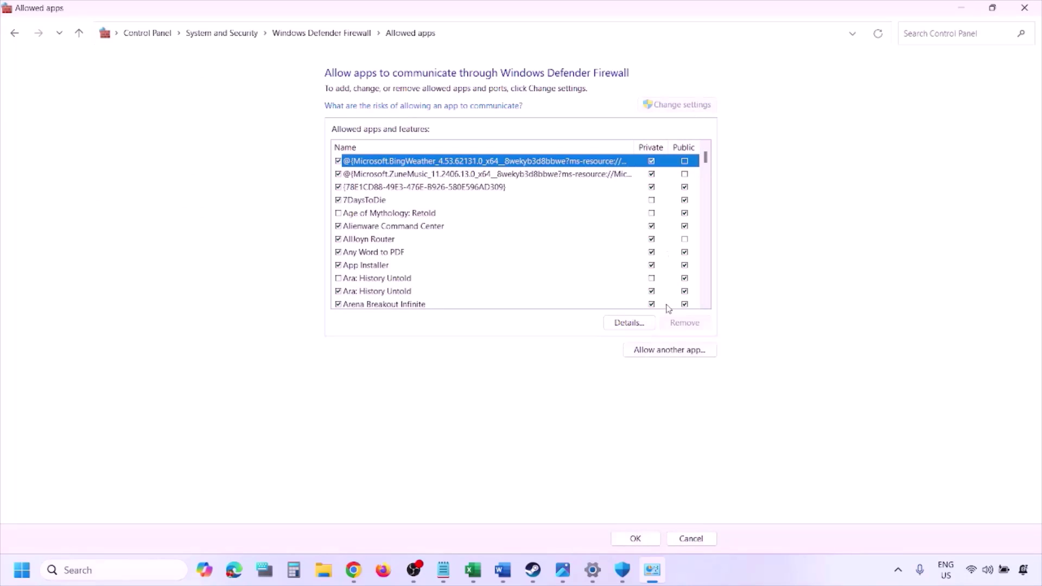
left_click(671, 350)
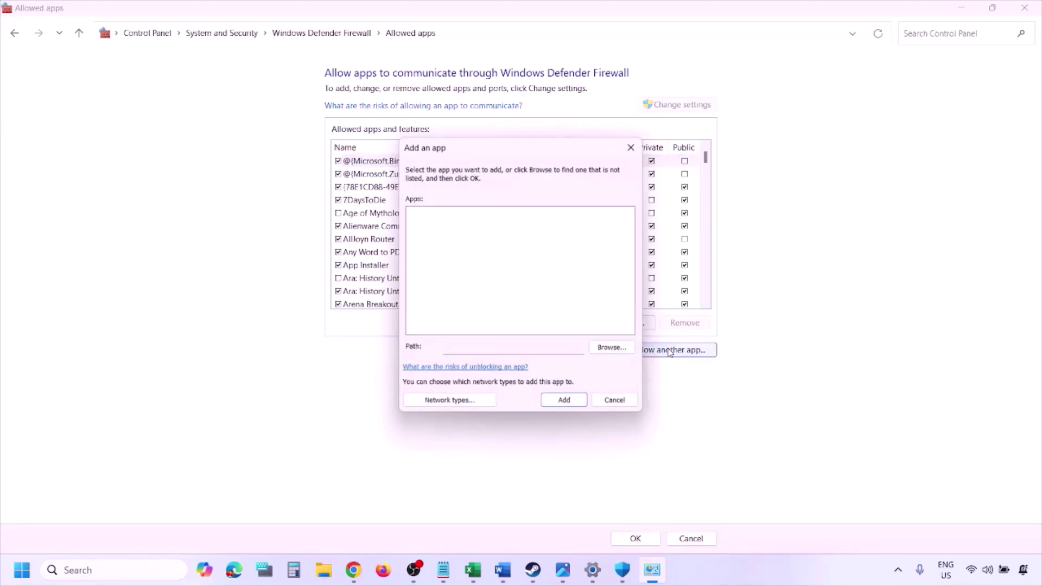
left_click(617, 352)
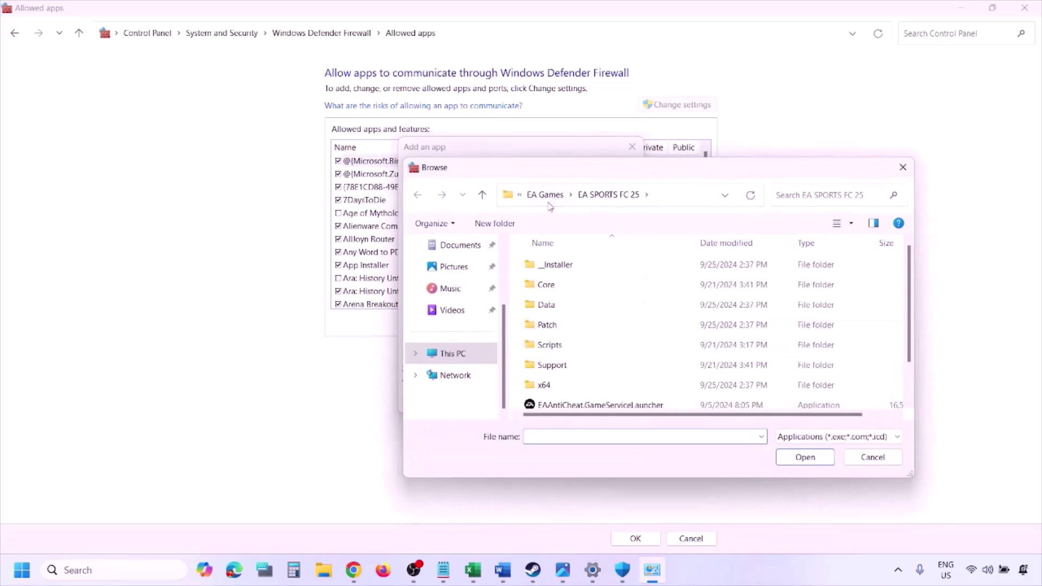
left_click(477, 356)
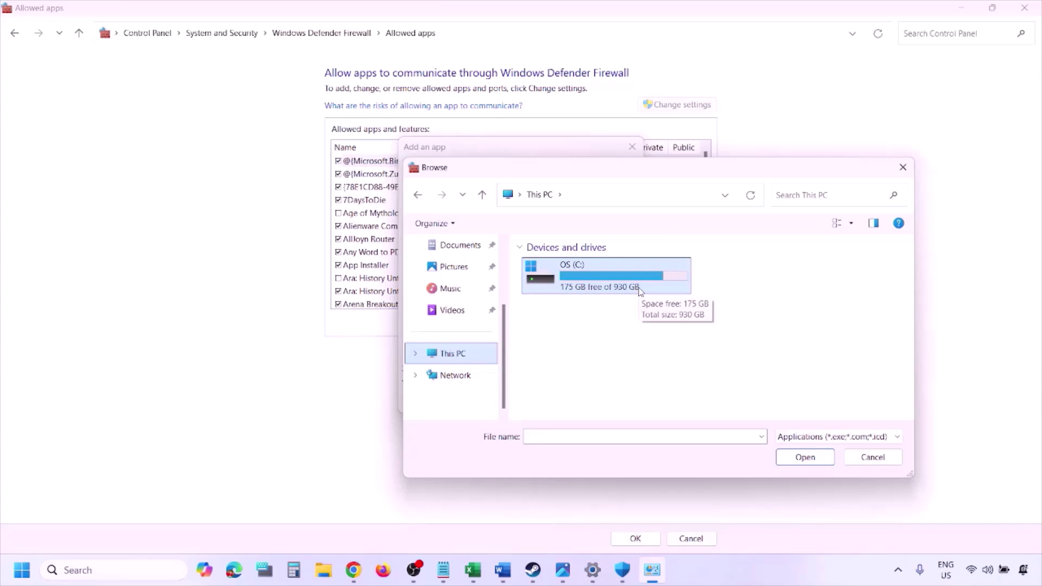
left_click(639, 291)
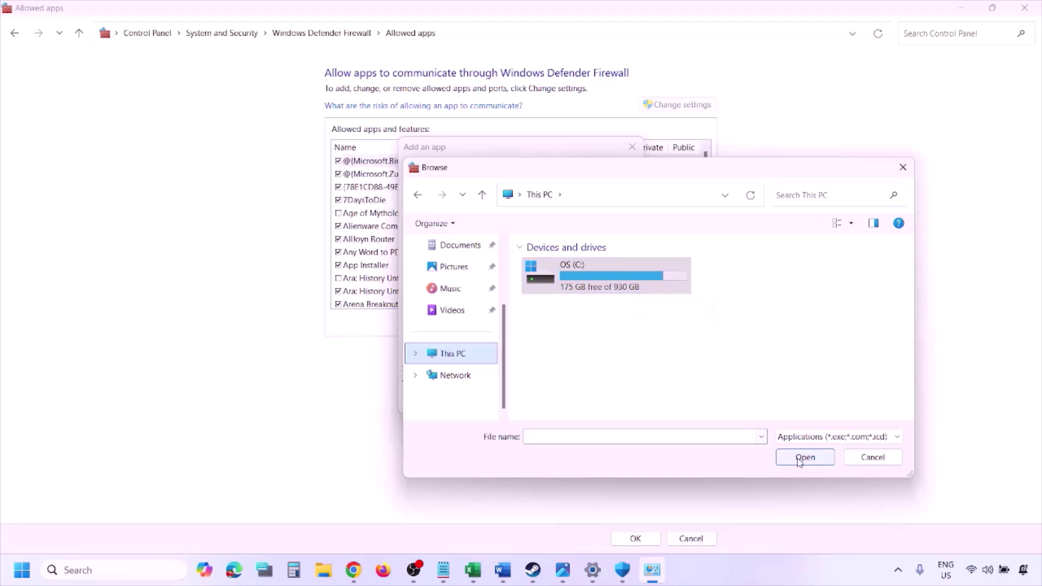
left_click(861, 458)
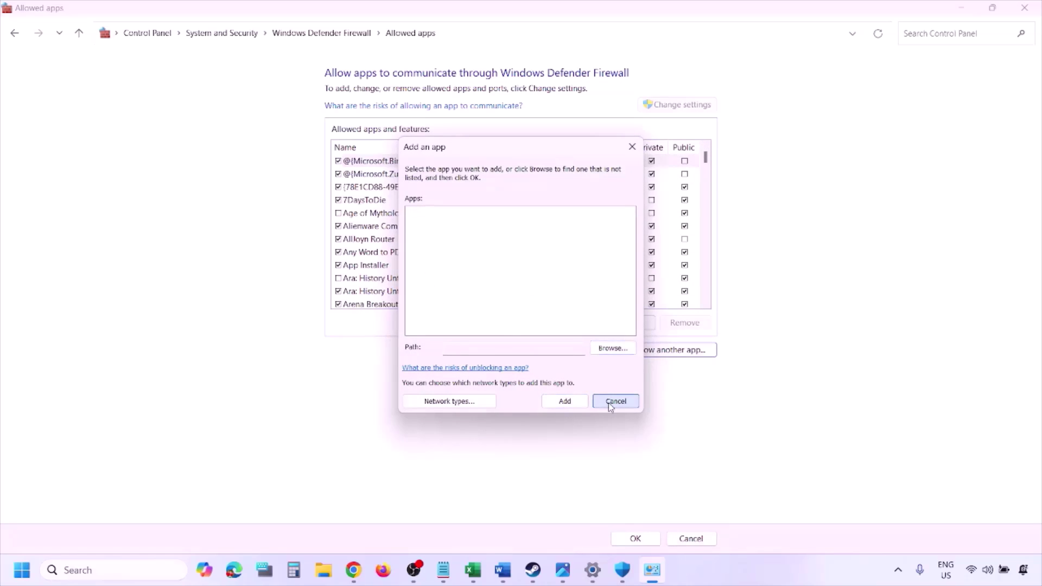
left_click(608, 403)
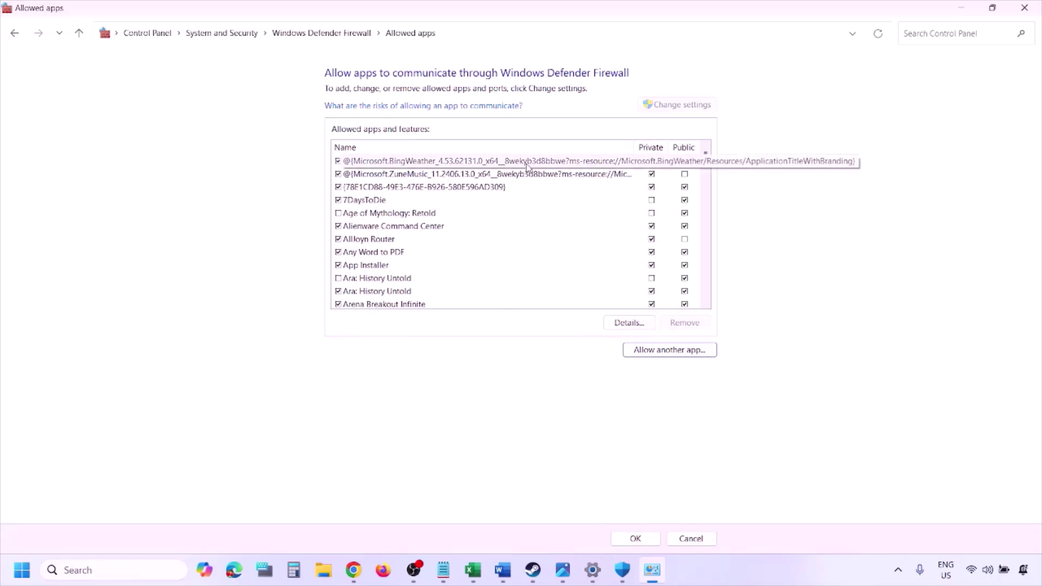
left_click(1025, 8)
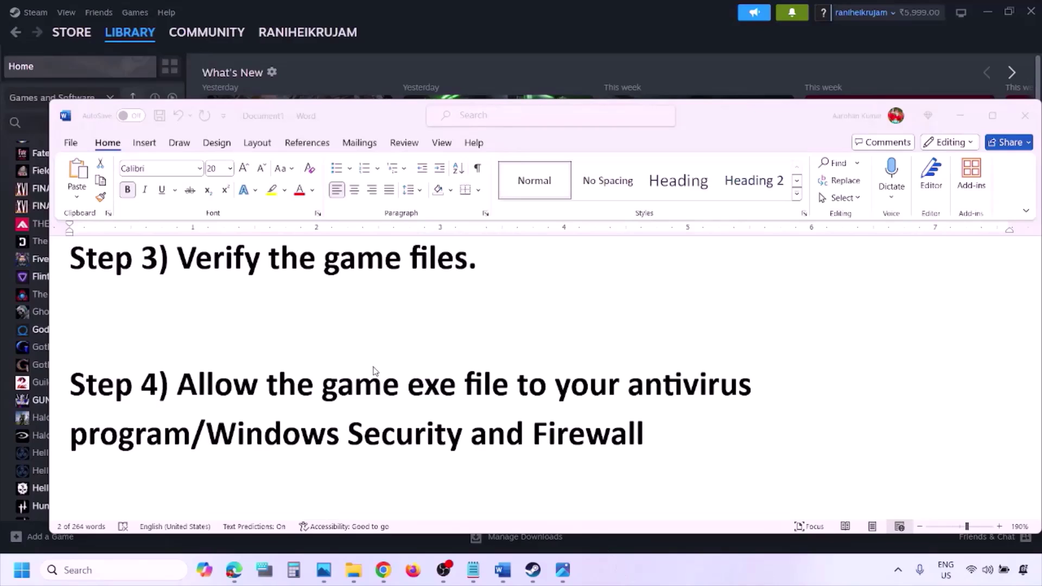
Move on to Step 5 in the Word document and highlight "Perform" and parts of the NVIDIA and AMD driver links.
scroll(373, 370, "down", 3)
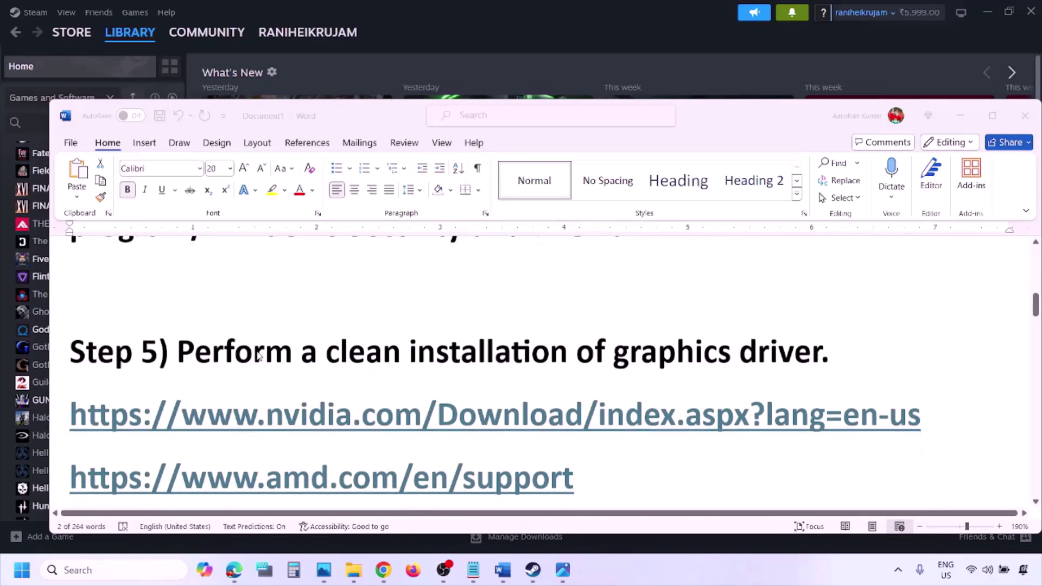
double_click(257, 354)
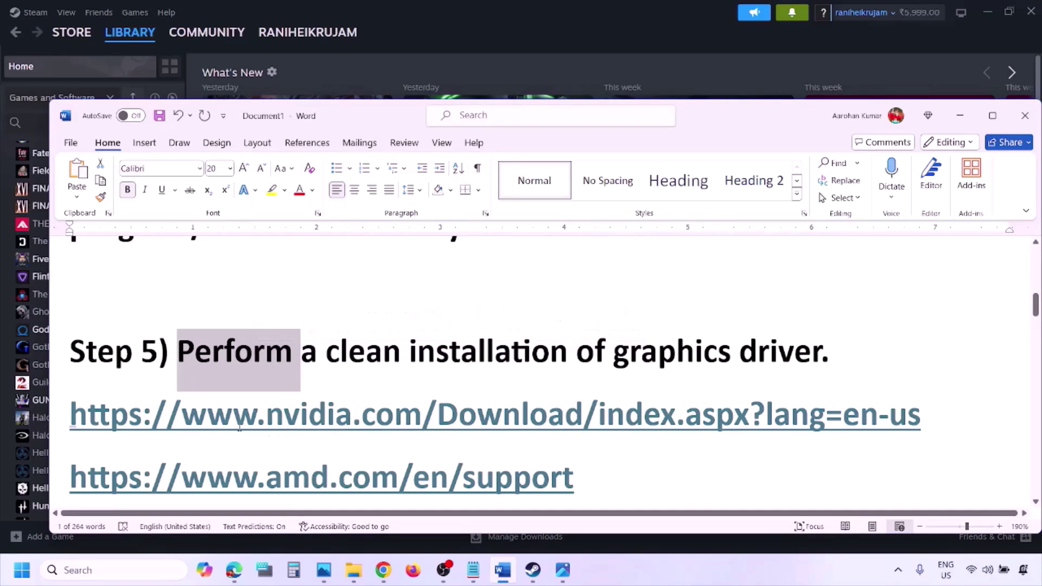
left_click_drag(234, 415, 374, 426)
scroll(375, 426, "down", 1)
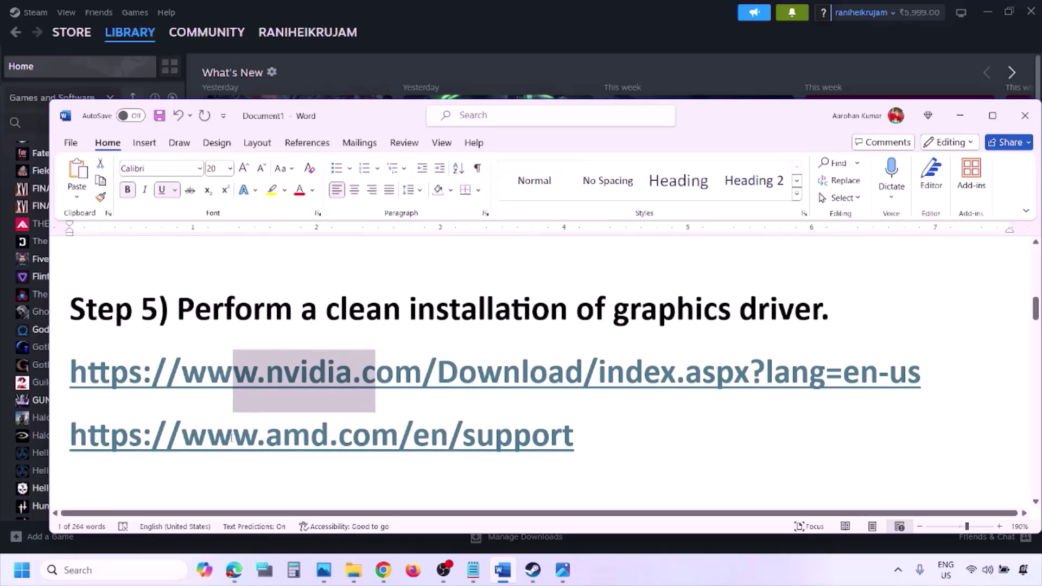
left_click_drag(233, 436, 549, 465)
Switch to NVIDIA's driver page in Chrome and find drivers for the GeForce RTX 3050 Laptop GPU on Windows 11.
left_click(683, 560)
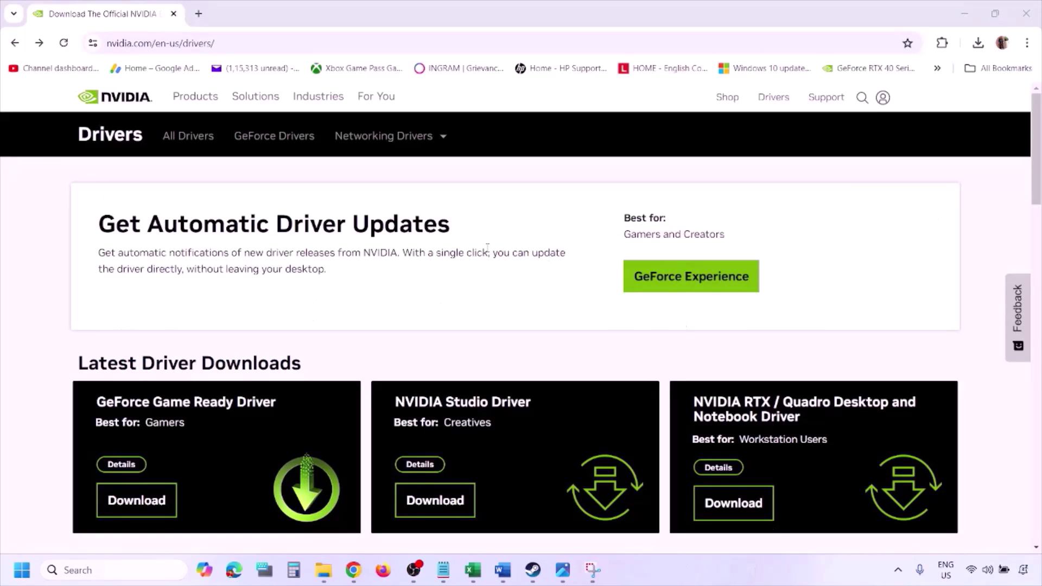
scroll(242, 330, "down", 8)
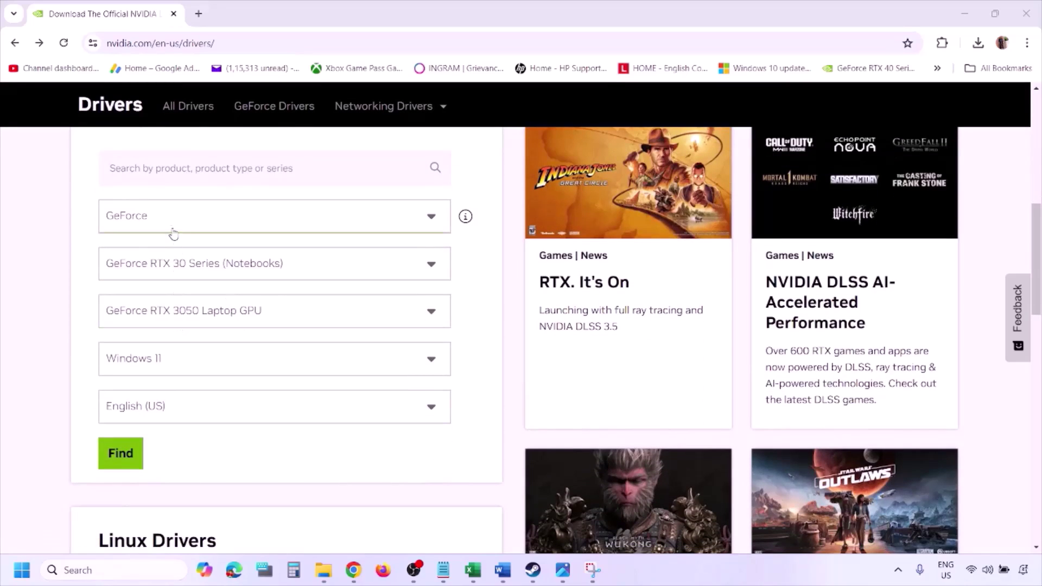
left_click(173, 363)
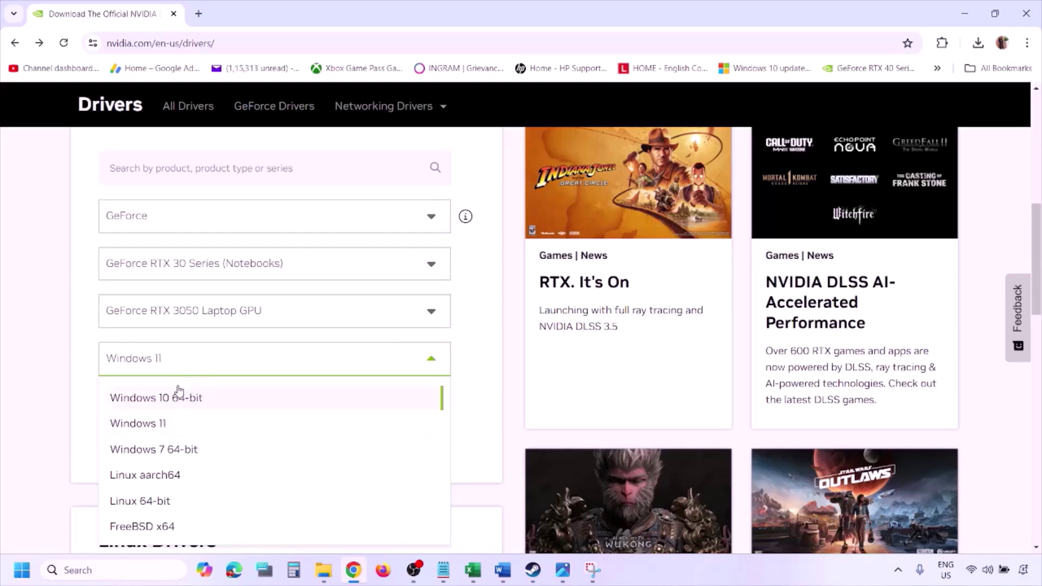
left_click(152, 424)
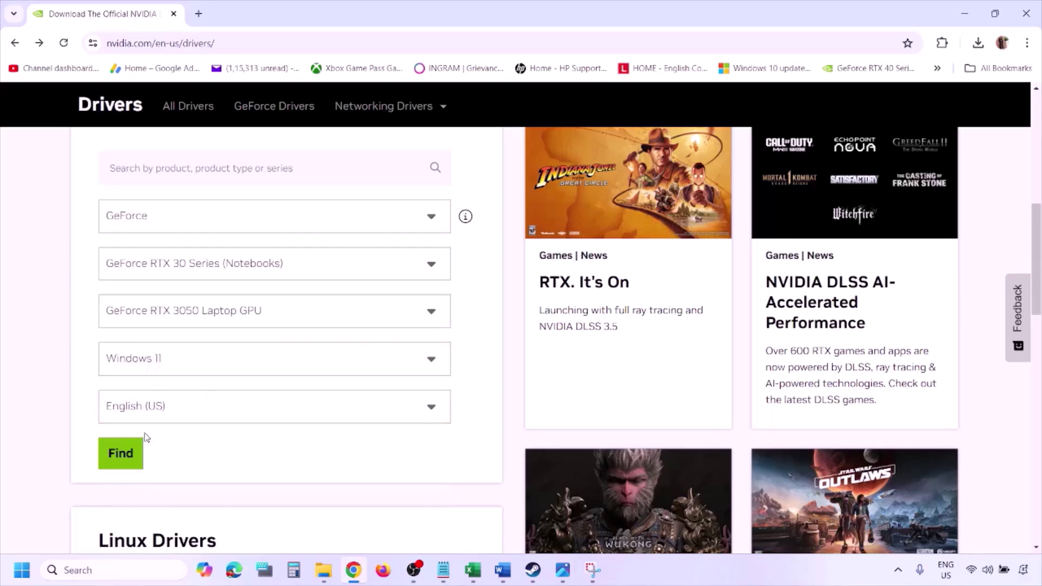
left_click(121, 453)
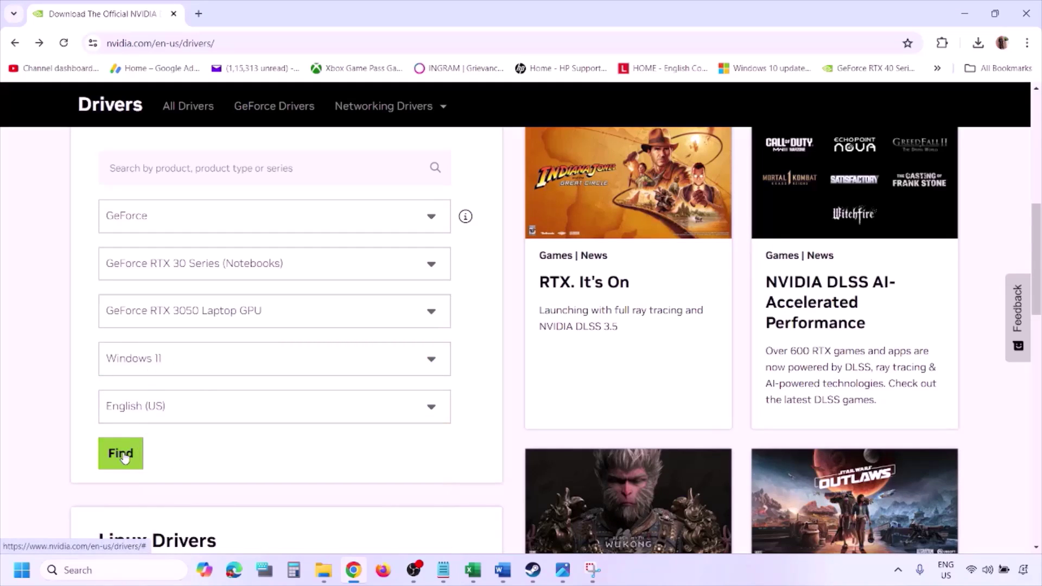
View the driver download and installer images 1.png through 5.png, up to the clean installation option.
left_click(563, 570)
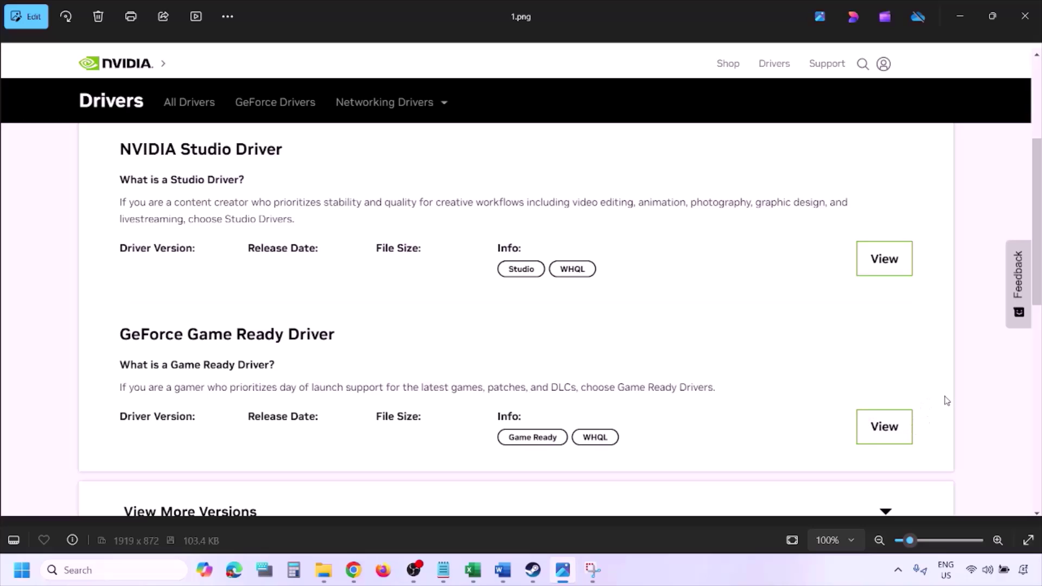
key("Right")
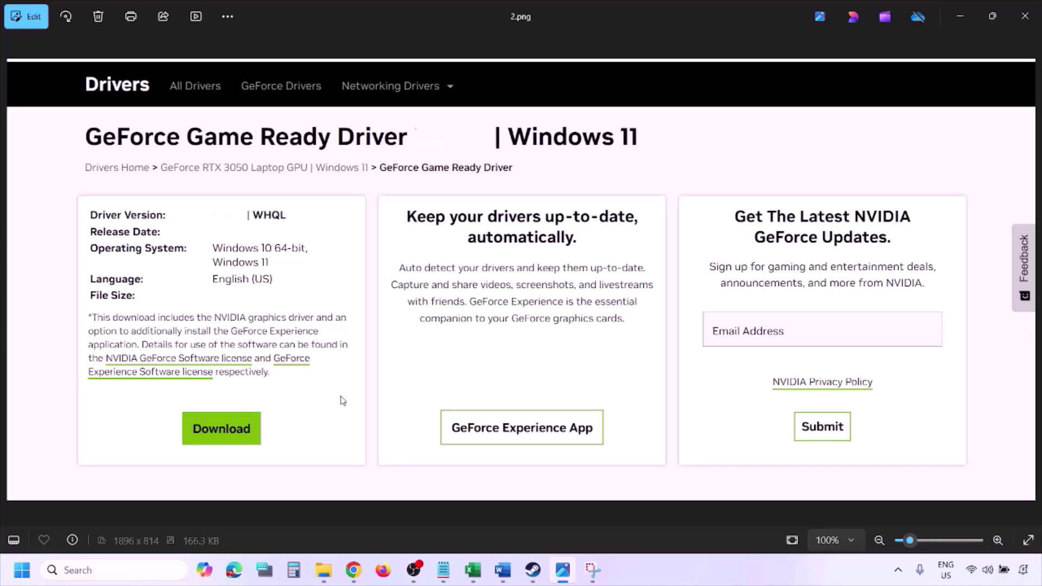
key("Right")
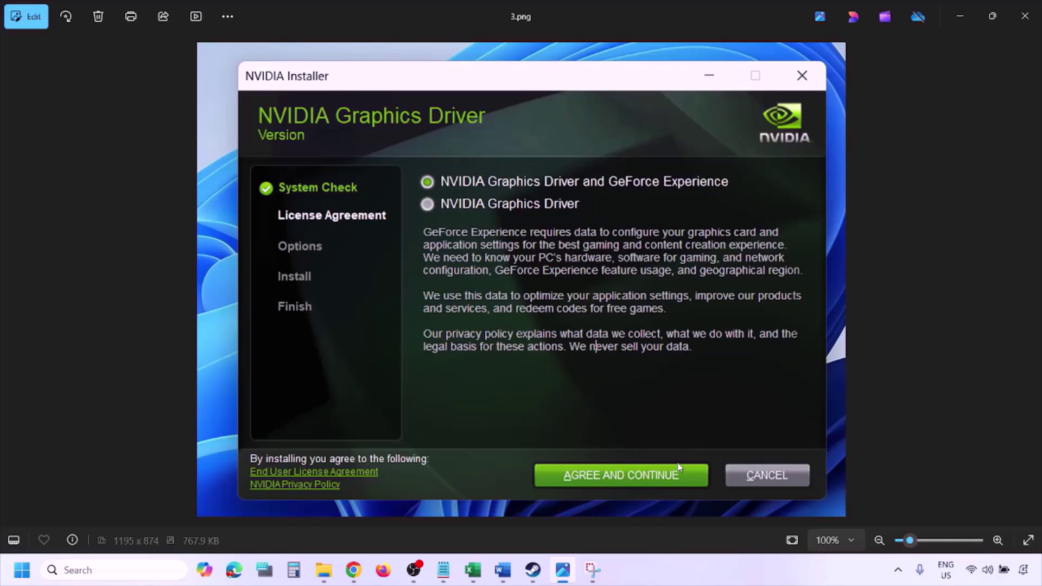
key("Right")
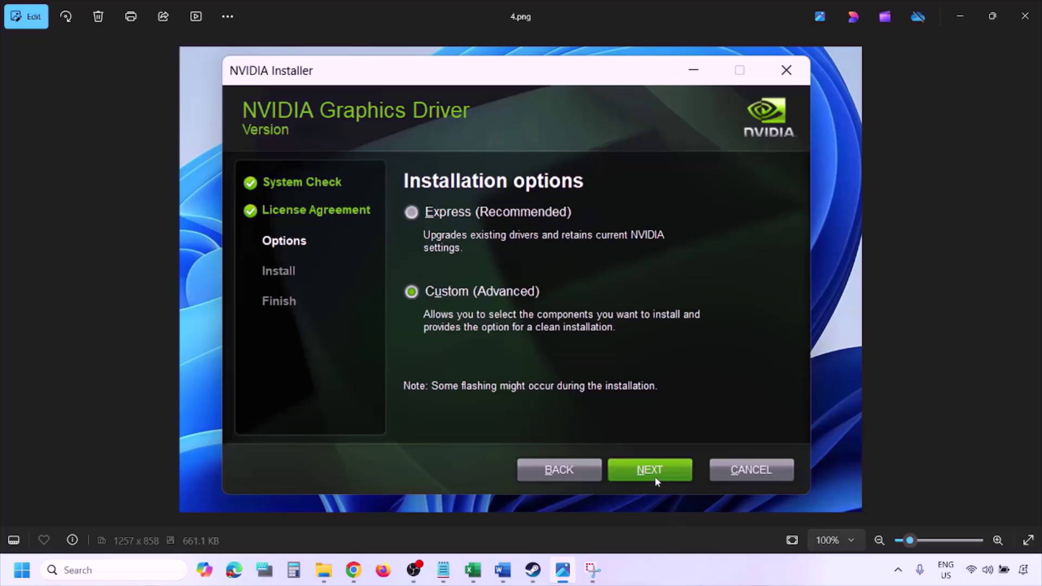
key("Right")
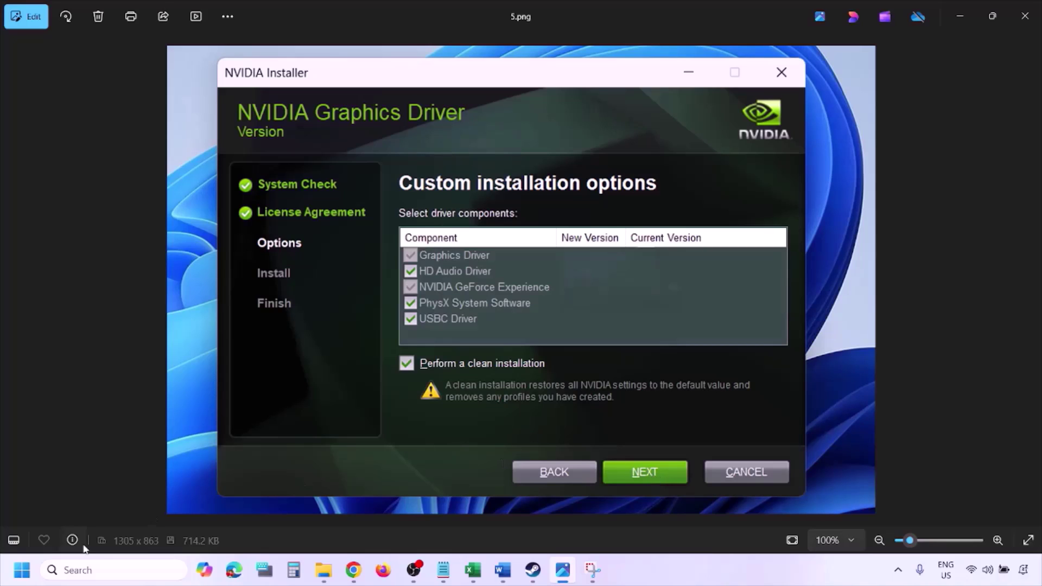
Bring up the Windows power options for restarting the computer.
left_click(22, 570)
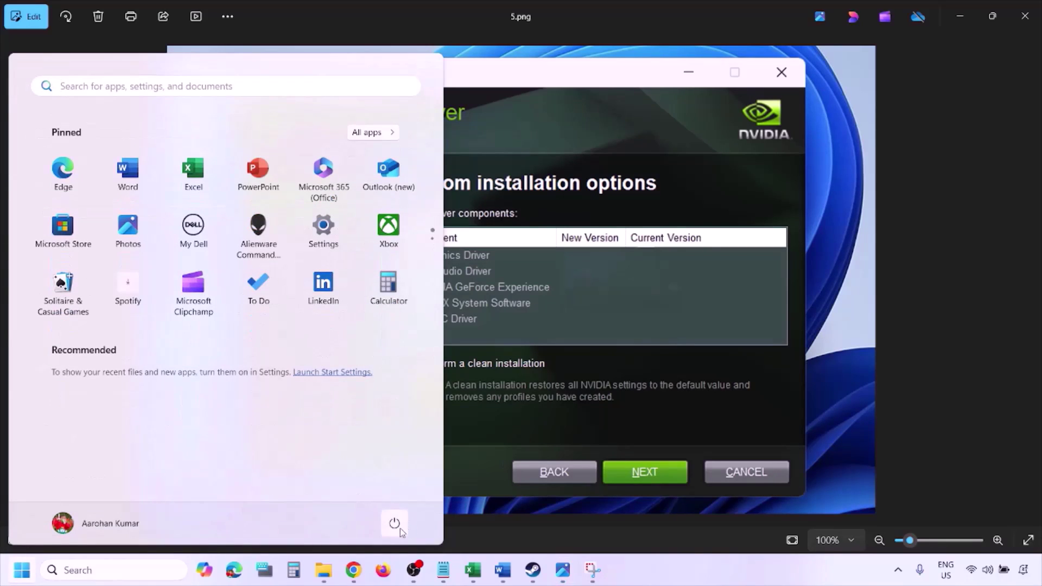
left_click(394, 523)
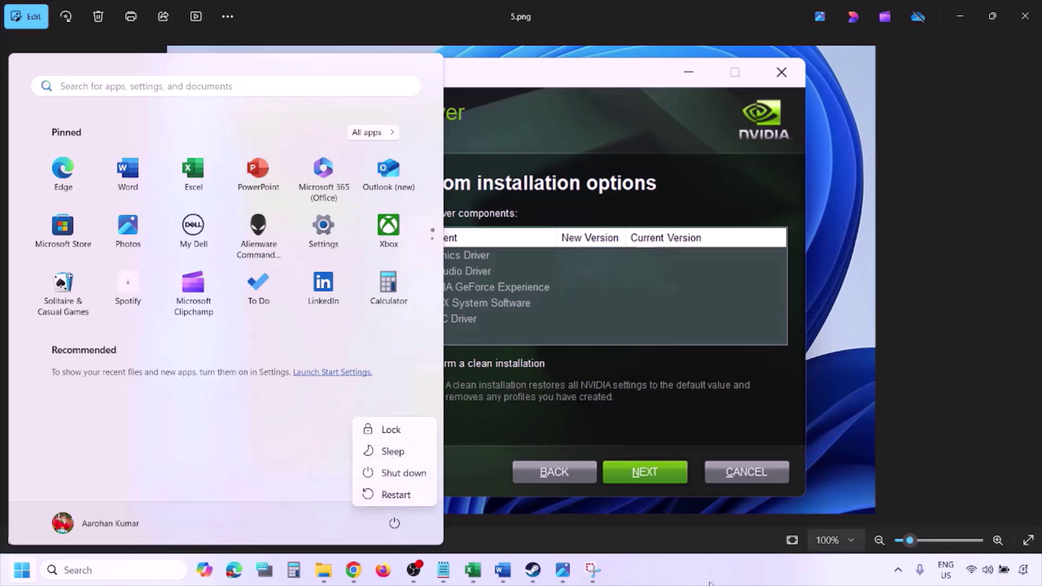
left_click(396, 494)
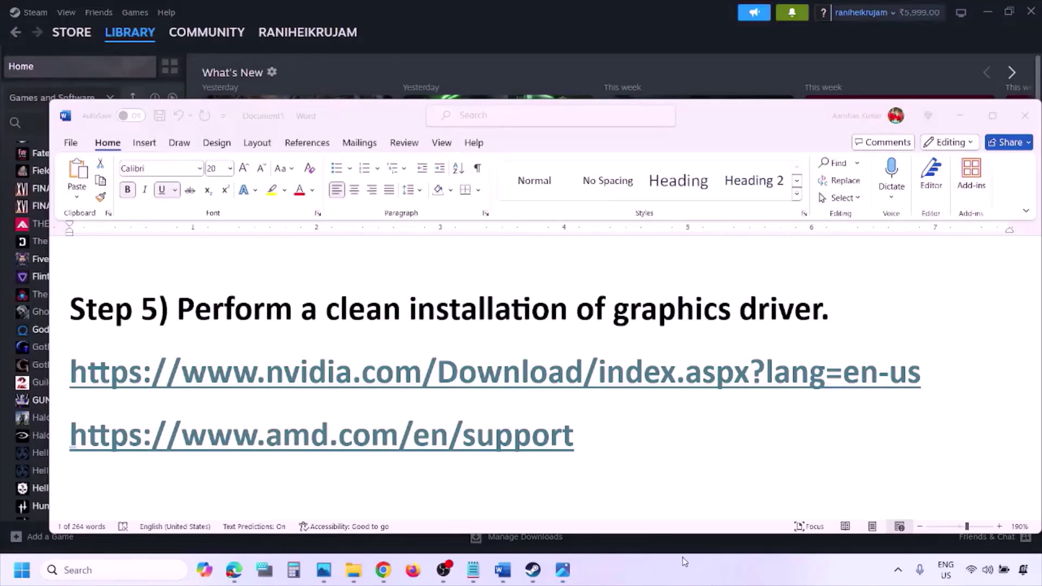
Select the AMD support link under Step 5 in Word, look at the Windows power options, and delete the link.
left_click(616, 437)
left_click_drag(592, 437, 392, 430)
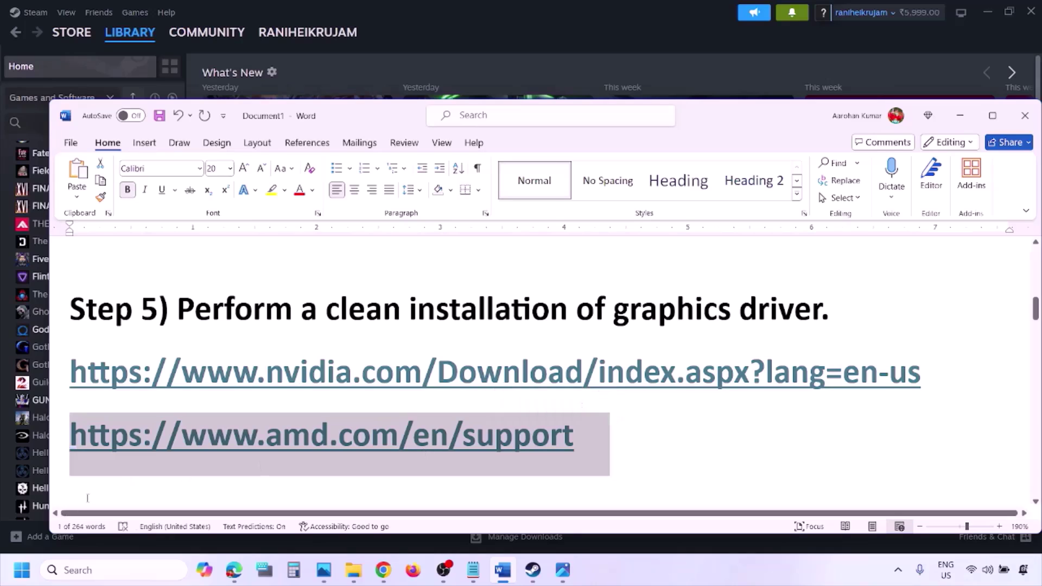
left_click(22, 569)
left_click(395, 524)
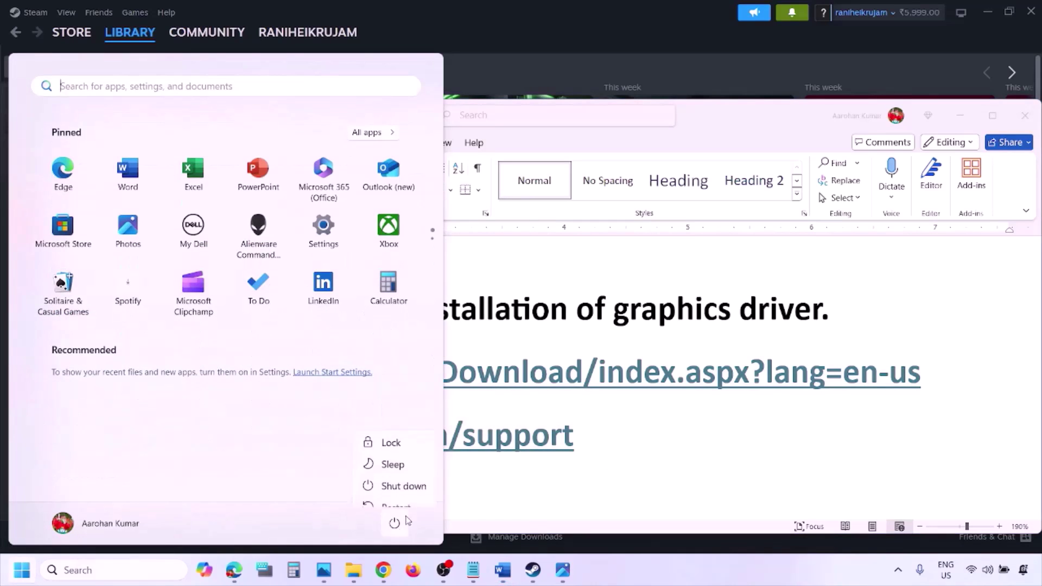
left_click(656, 571)
key("Delete")
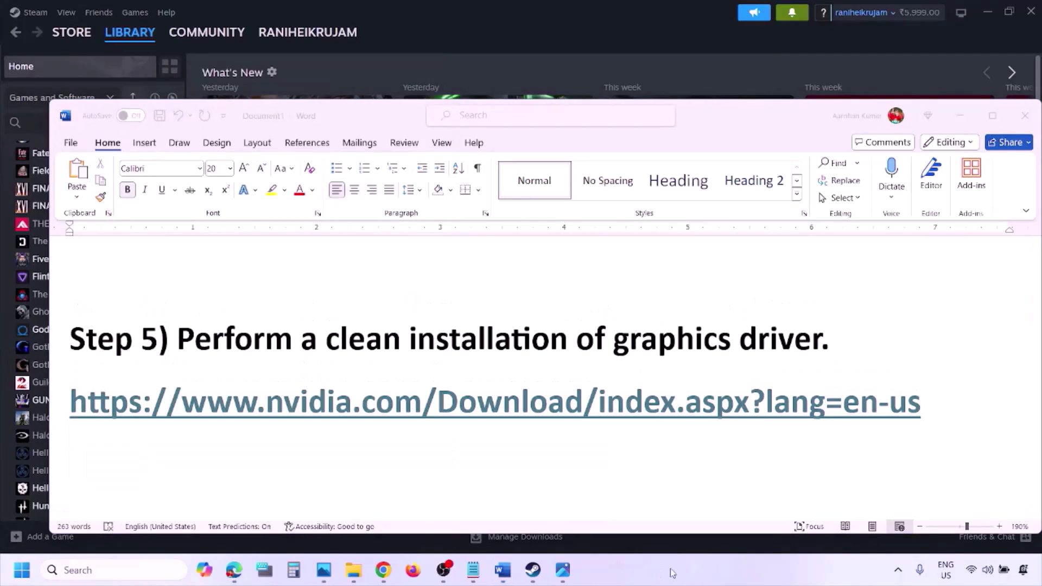
Search Windows for "graphics" and open the Graphics settings.
scroll(488, 372, "down", 5)
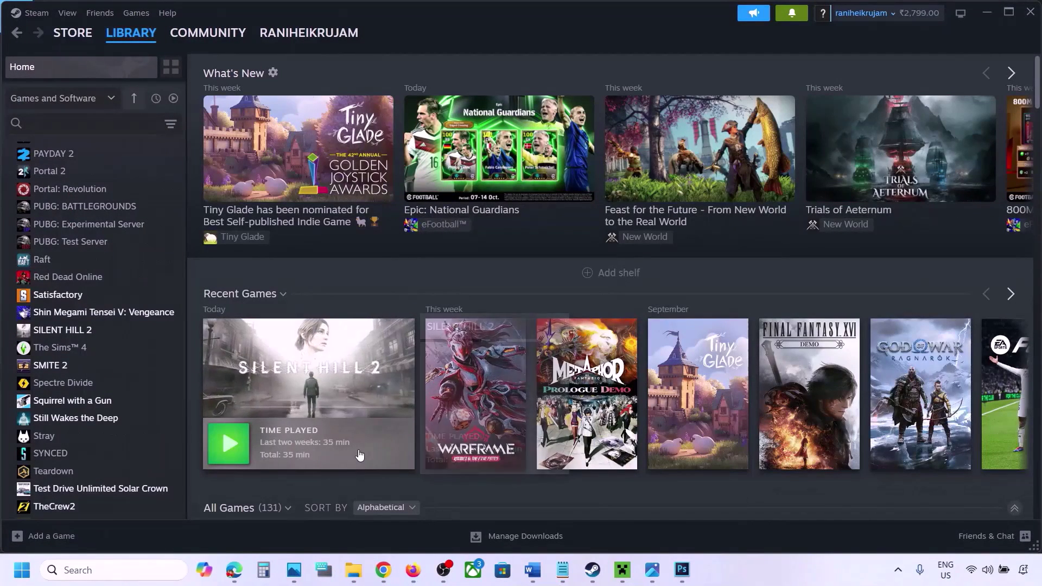
left_click(83, 569)
type("g")
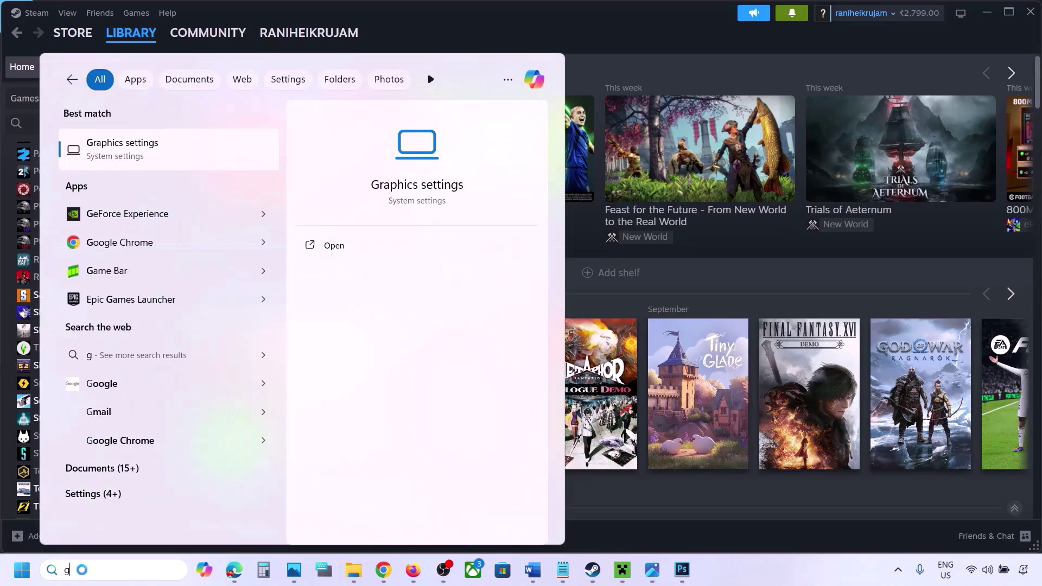
type("raphics")
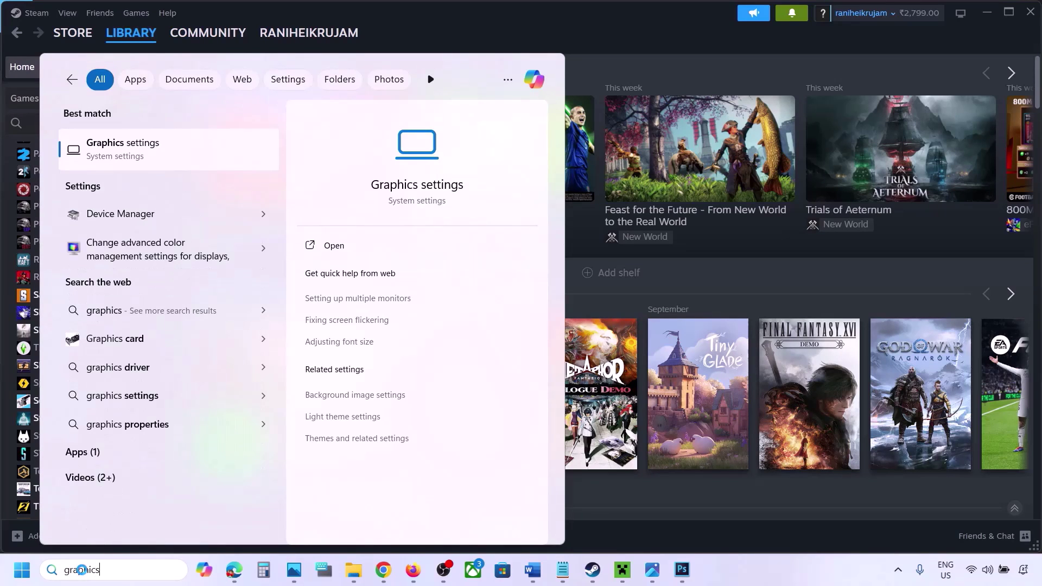
left_click(129, 155)
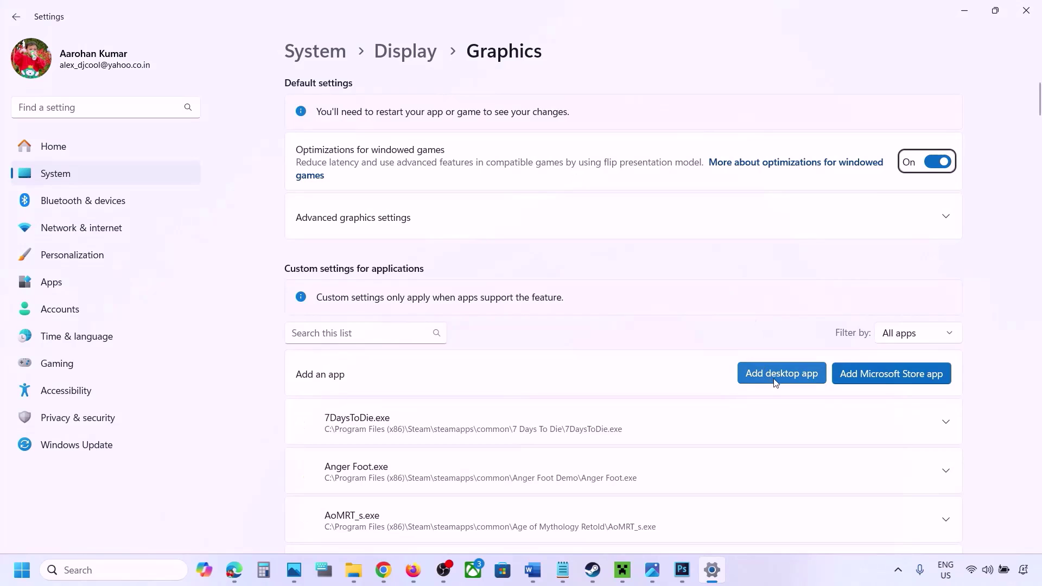
Browse to the Steam\steamapps\common folder for a desktop app to add, and cancel the selection.
left_click(787, 374)
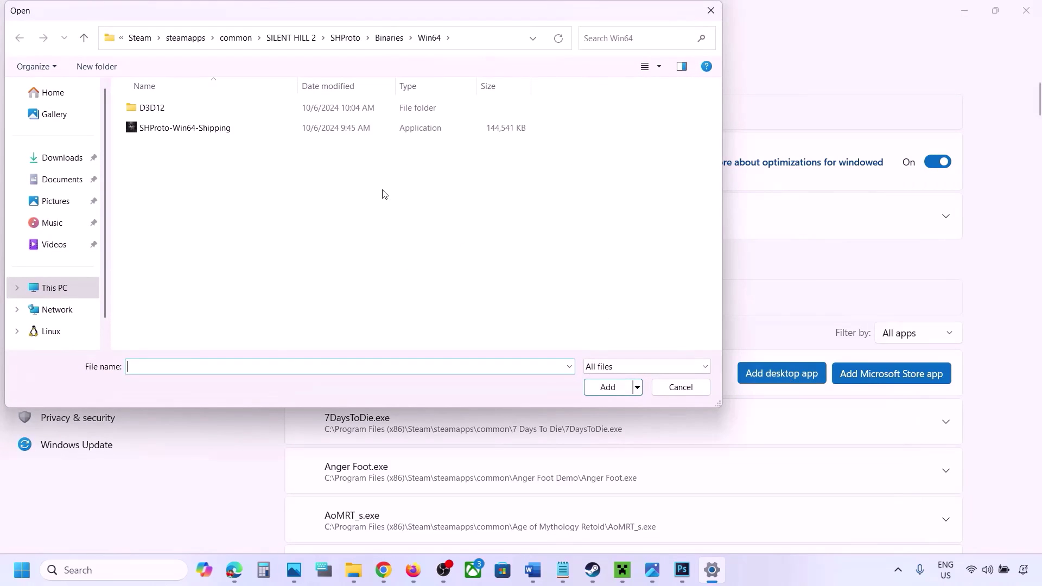
left_click(235, 37)
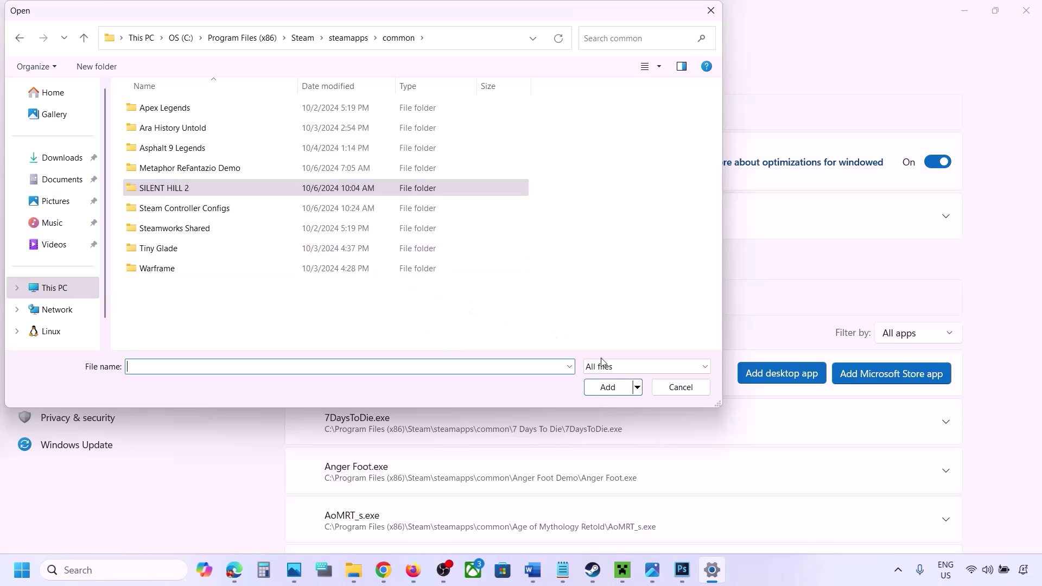
left_click(671, 390)
Set the GPU preference of ChainedTogether-Win64-Shipping.exe to High Performance (NVIDIA GeForce RTX 3050 Laptop GPU).
scroll(653, 423, "down", 5)
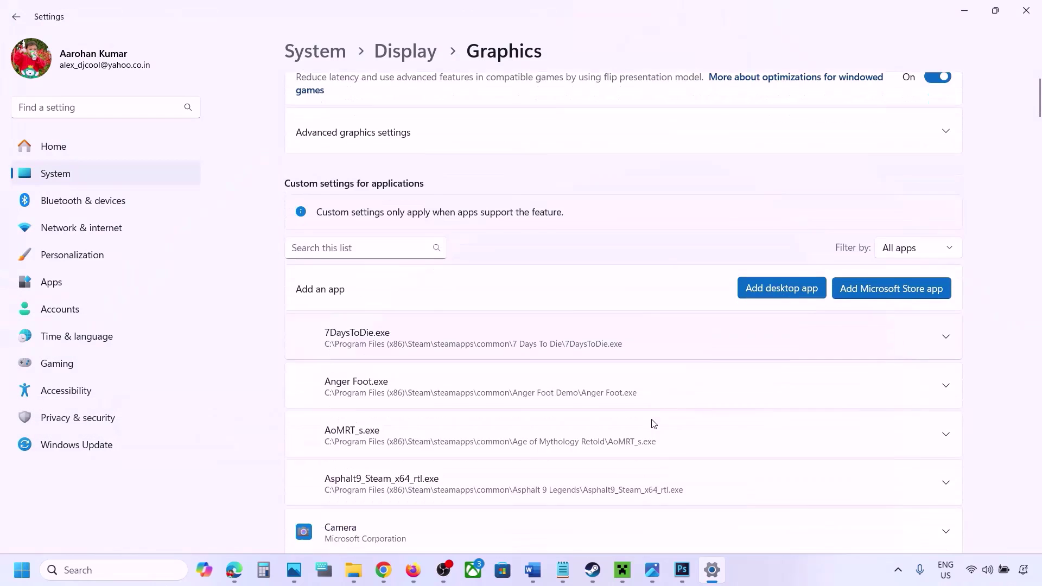
scroll(653, 423, "down", 4)
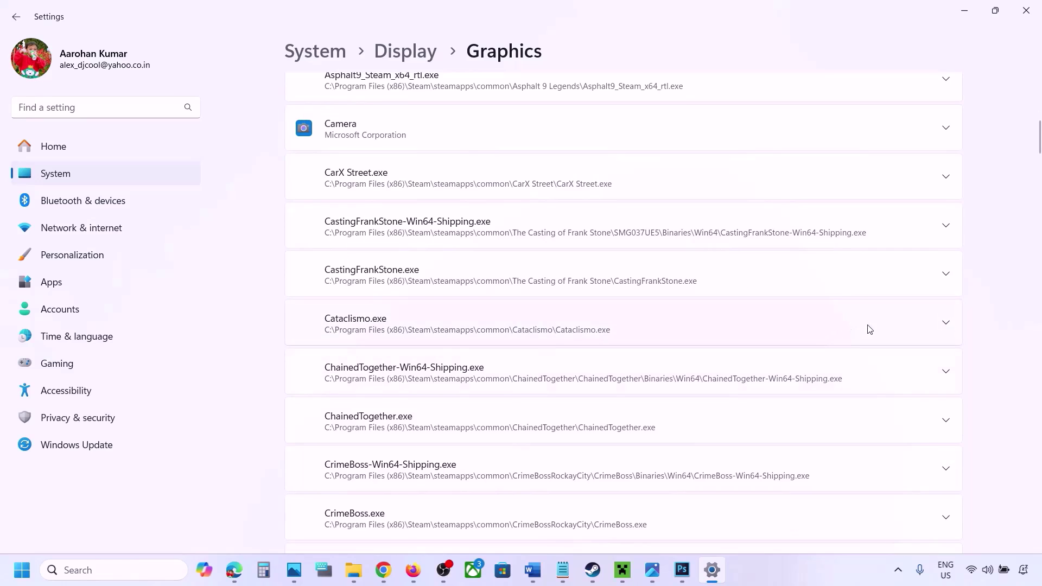
left_click(943, 374)
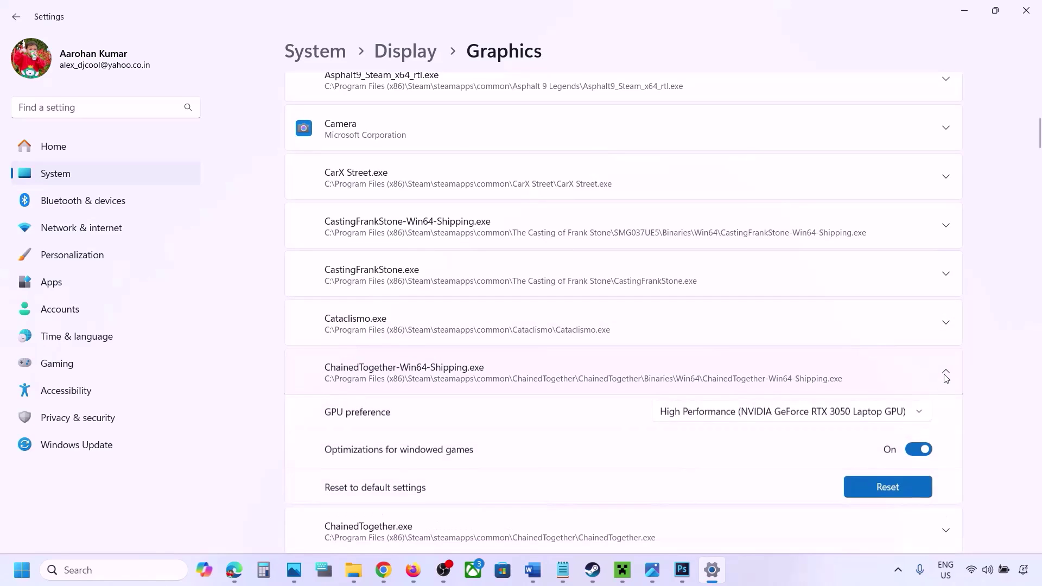
left_click(882, 416)
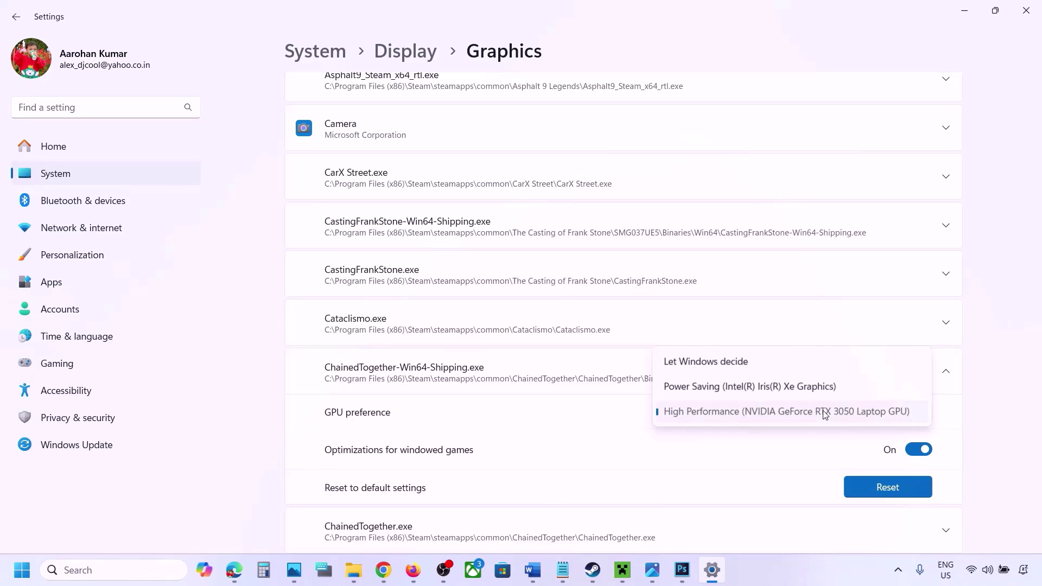
left_click(823, 412)
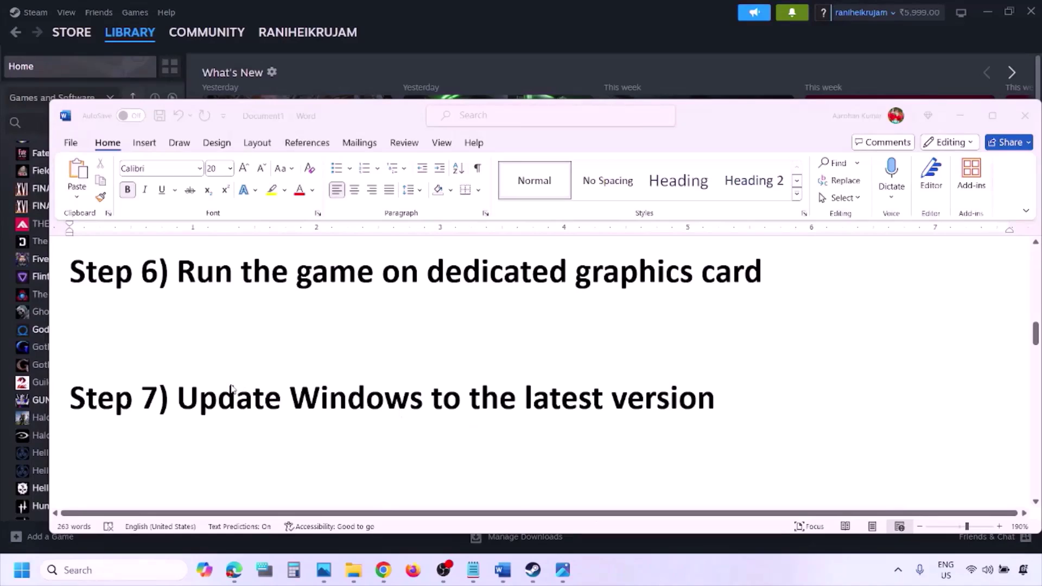
Highlight the Step 7 text in Word, and check for Windows updates in Settings, bringing up the power options for a restart.
left_click(231, 389)
left_click_drag(185, 398, 699, 412)
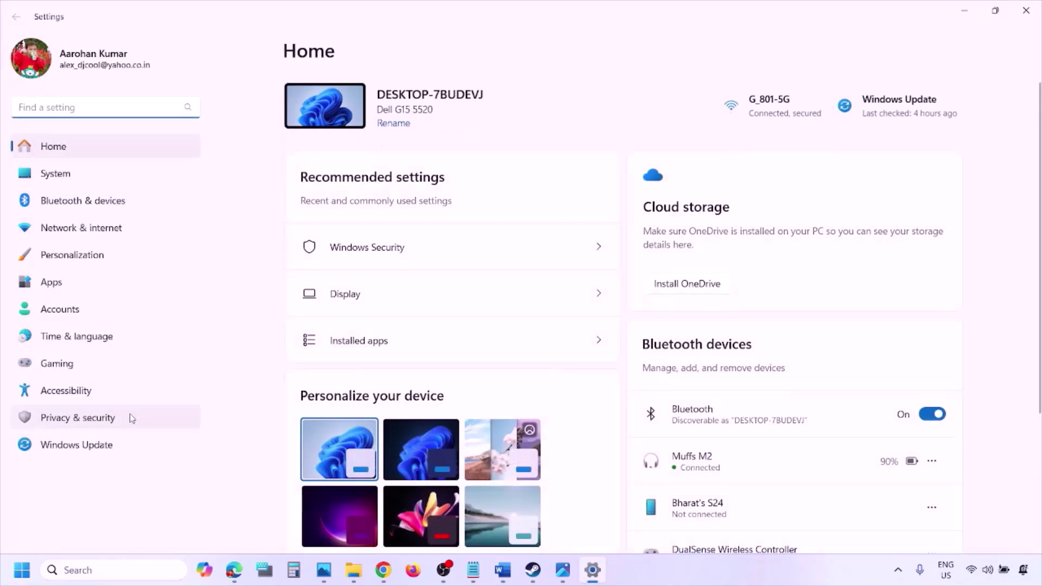
left_click(89, 450)
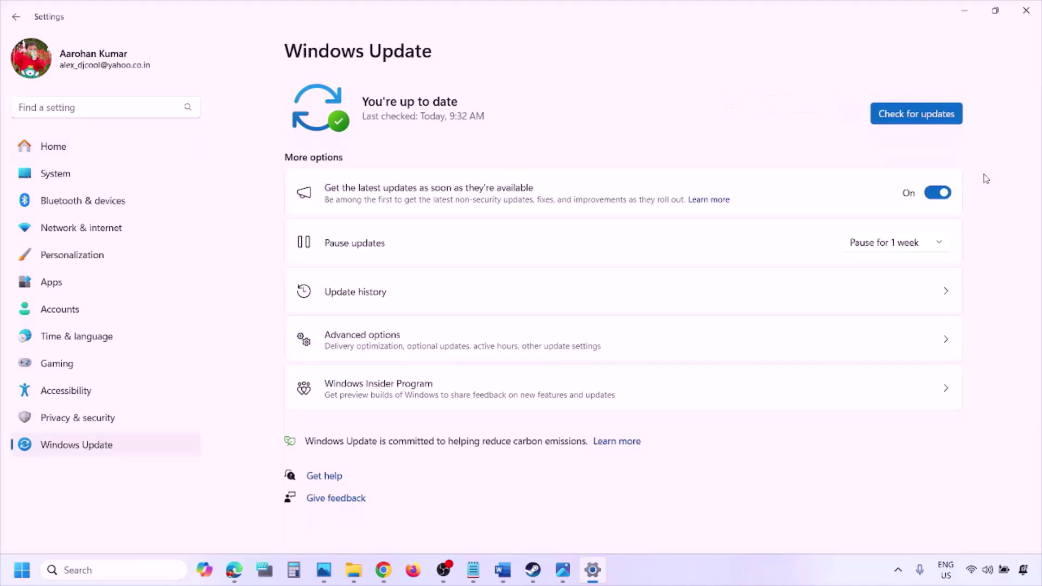
left_click(916, 115)
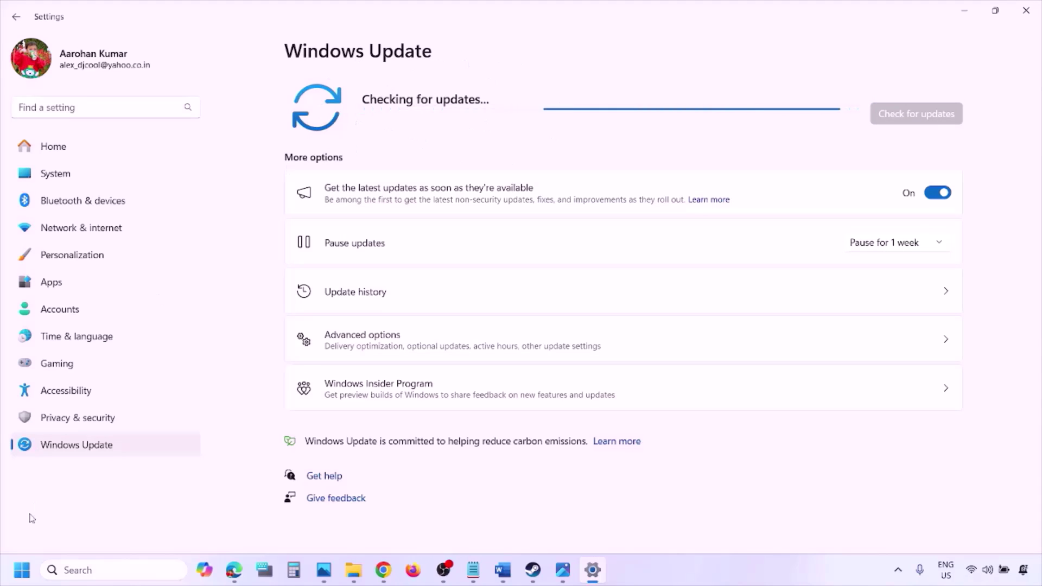
left_click(22, 569)
left_click(402, 523)
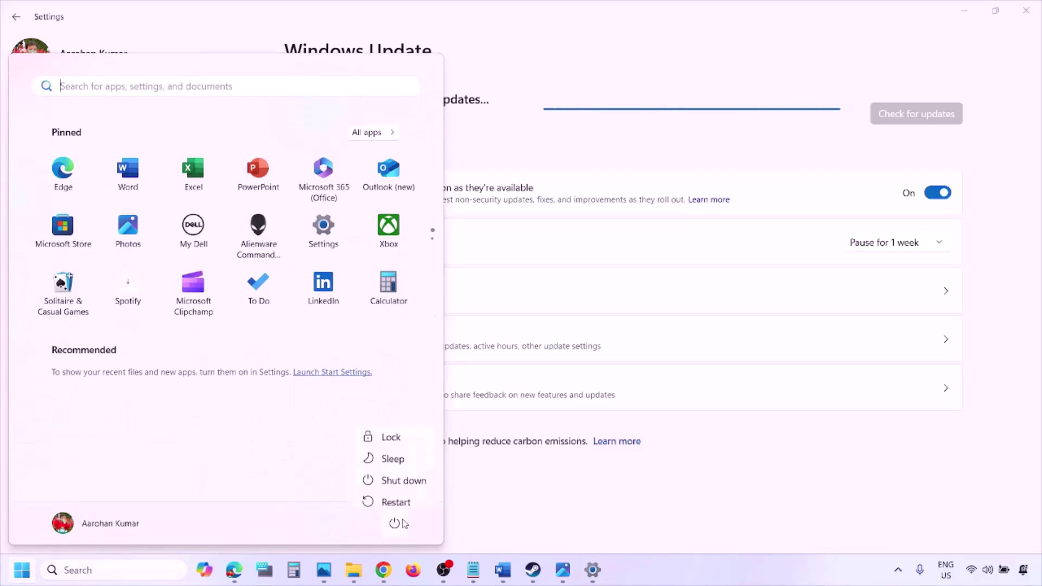
Copy the Step 8 Visual C++ download link from the Word document and open it in a new Chrome window.
left_click(502, 570)
scroll(455, 420, "down", 3)
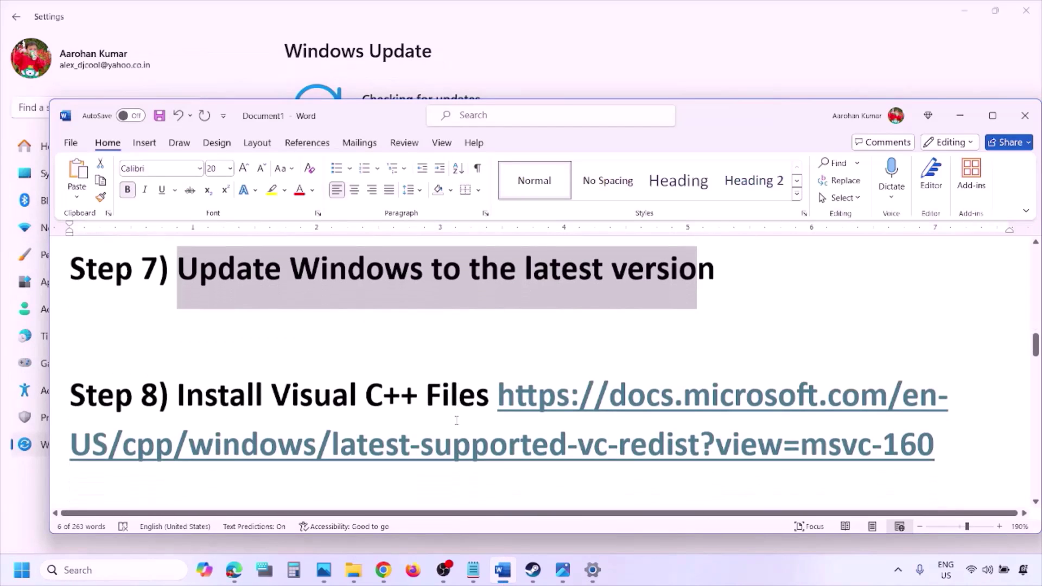
left_click_drag(947, 452, 568, 409)
key("ctrl+c")
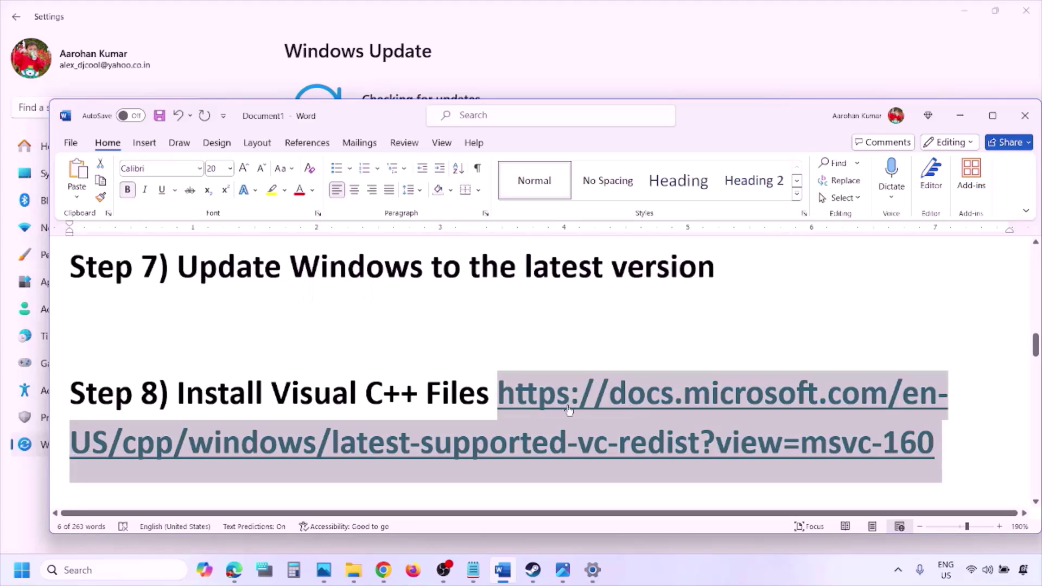
right_click(383, 570)
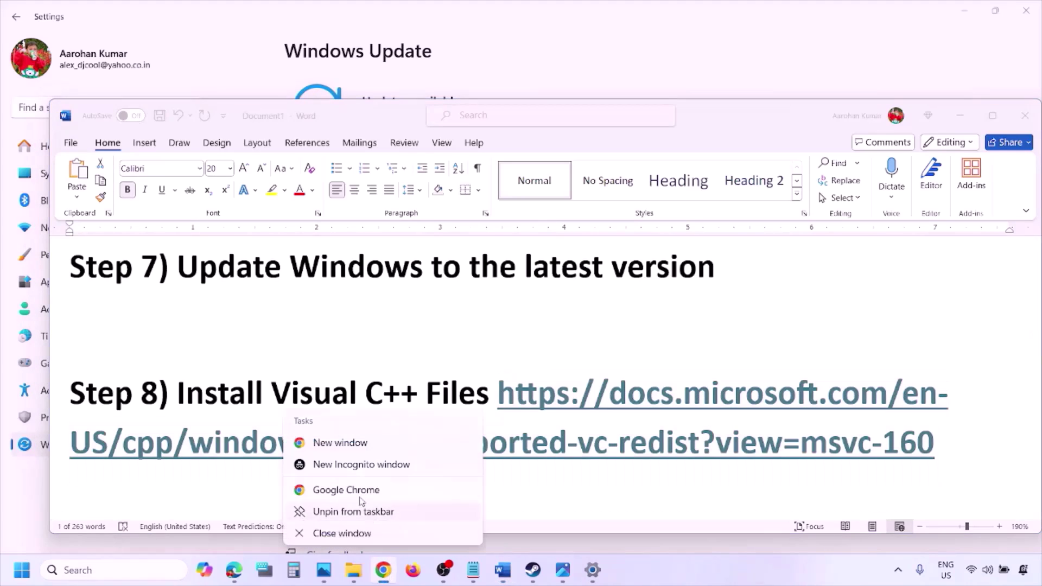
left_click(339, 443)
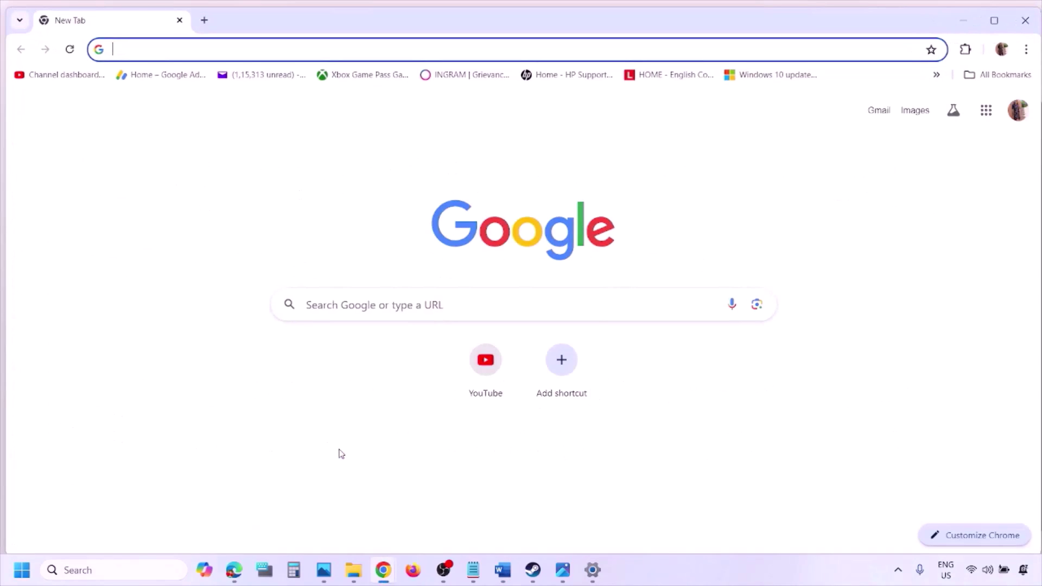
key("ctrl+v")
key("Return")
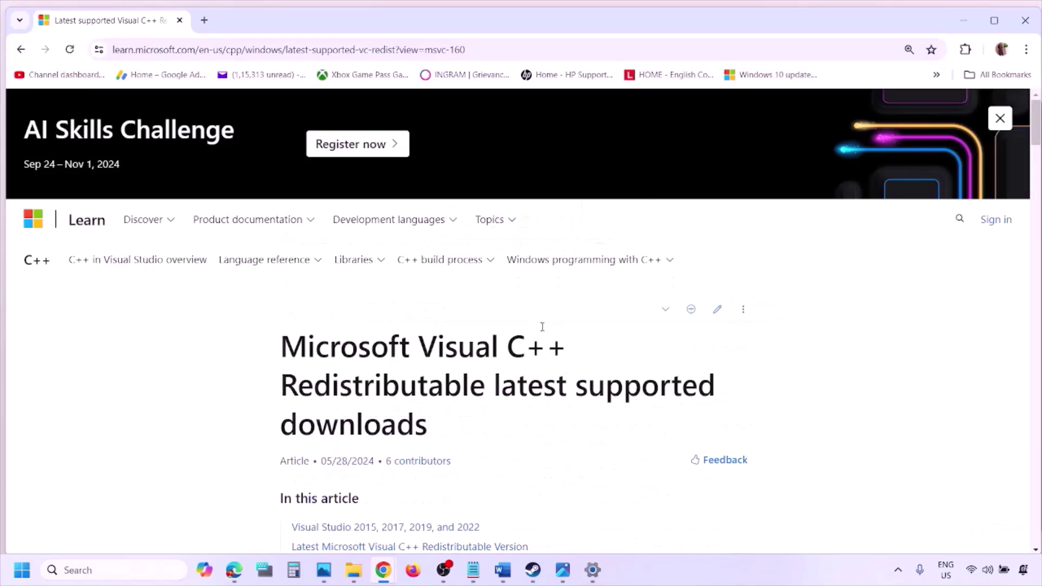
Download the X86 Visual C++ 2015-2022 Redistributable from the latest version table and run its Repair.
scroll(453, 320, "down", 3)
scroll(453, 320, "down", 5)
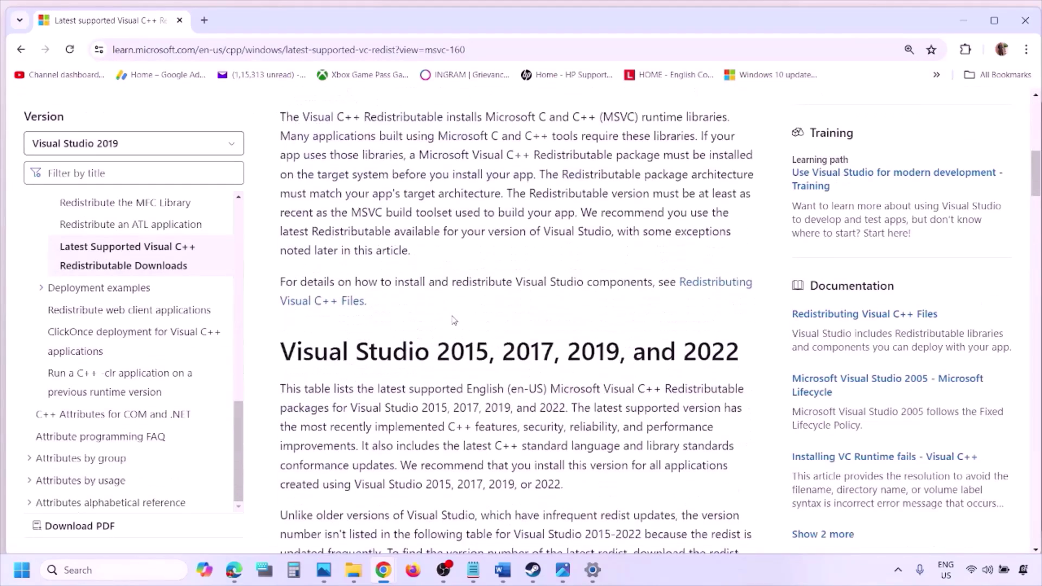
left_click_drag(336, 295, 696, 293)
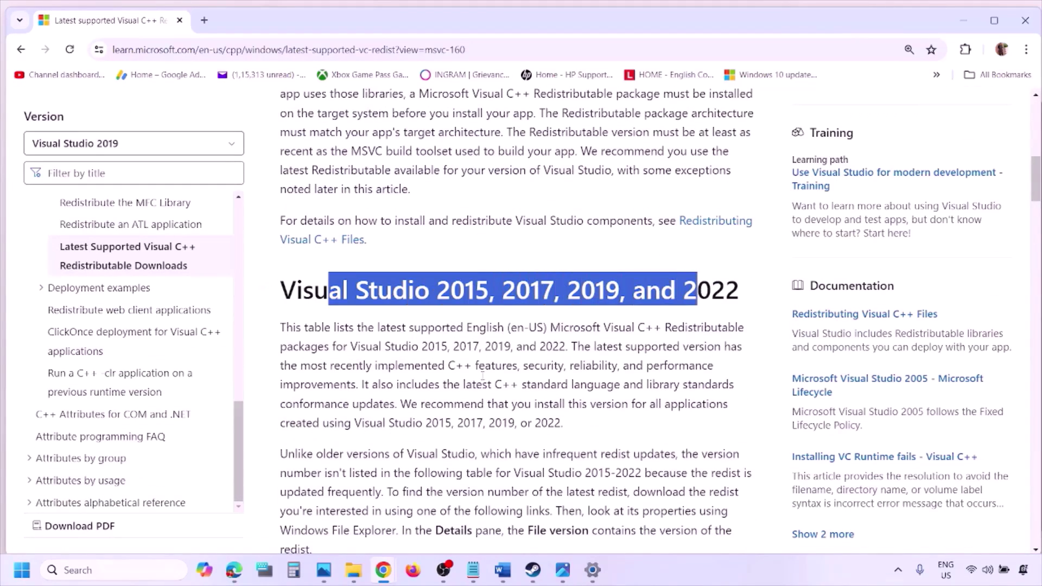
scroll(482, 375, "down", 8)
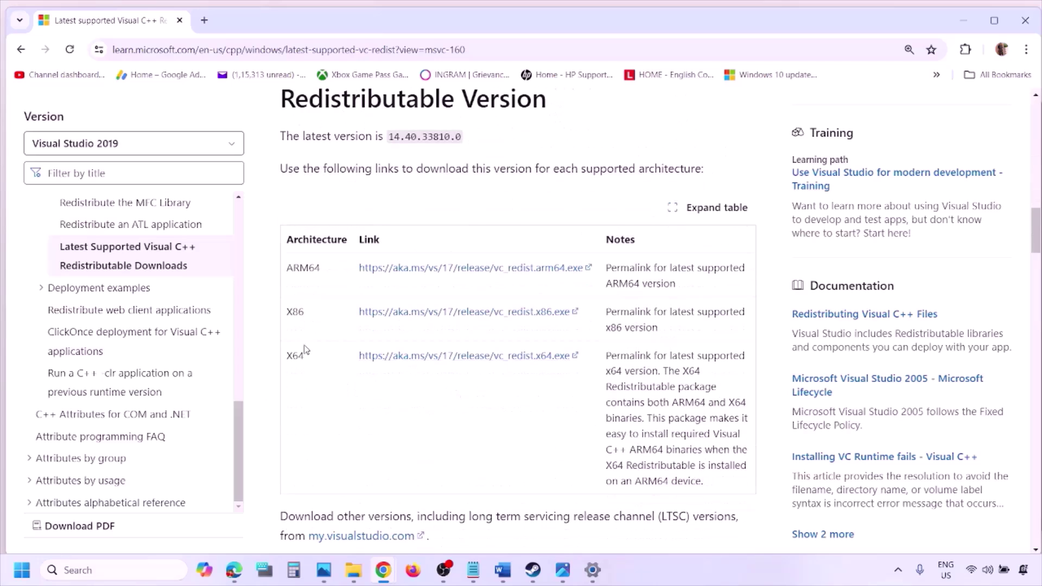
double_click(294, 314)
double_click(295, 357)
left_click_drag(292, 313, 511, 316)
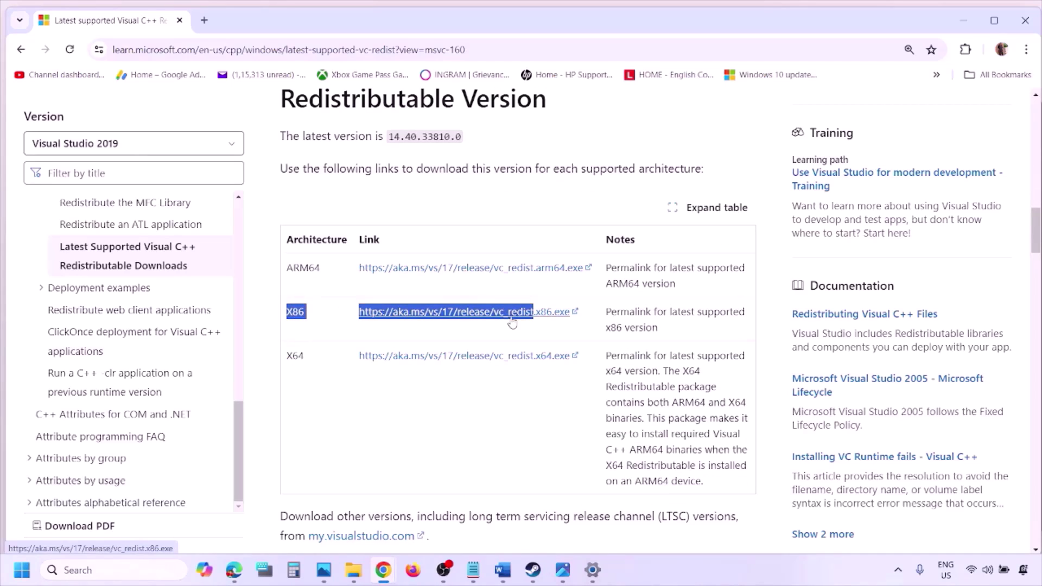
left_click(511, 322)
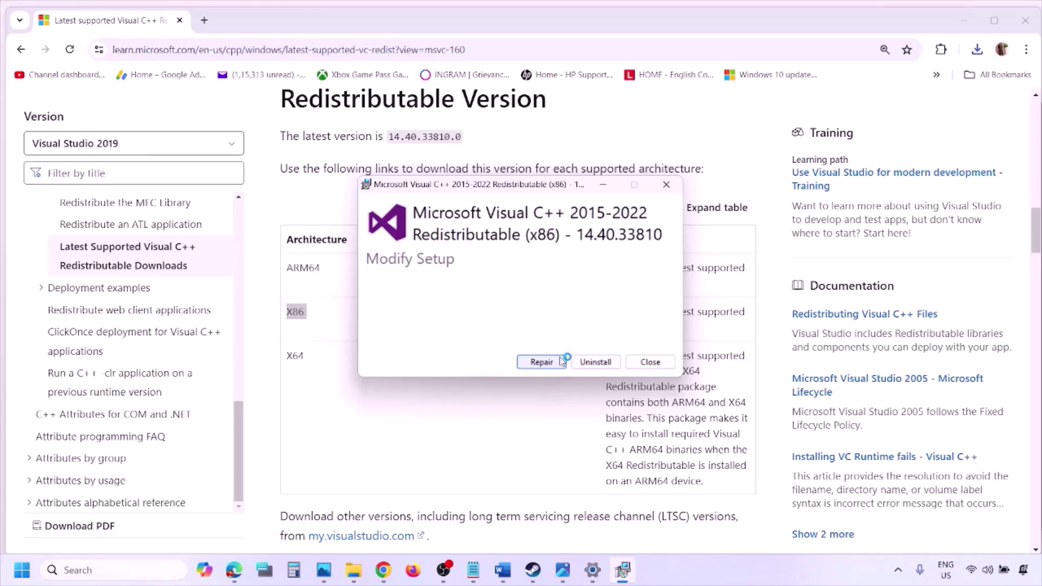
left_click(561, 361)
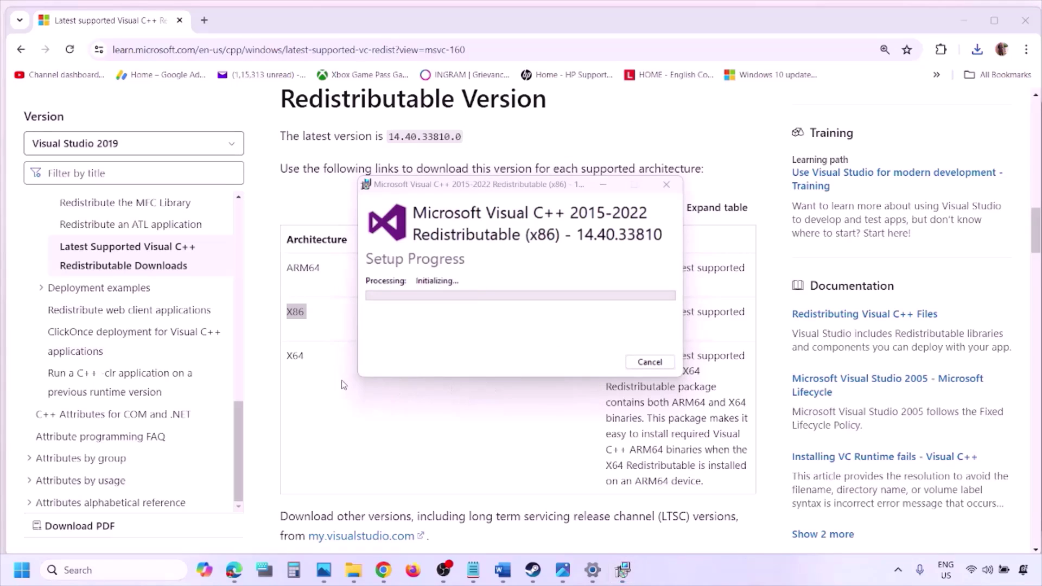
Download the X64 Visual C++ Redistributable, run its Repair, and place the two setup windows side by side.
double_click(294, 355)
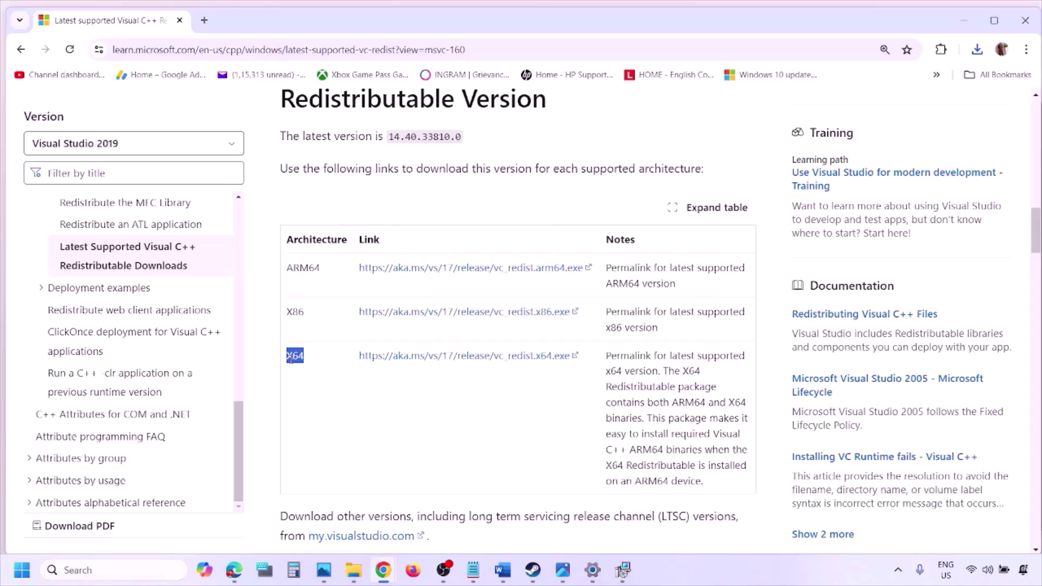
left_click(472, 358)
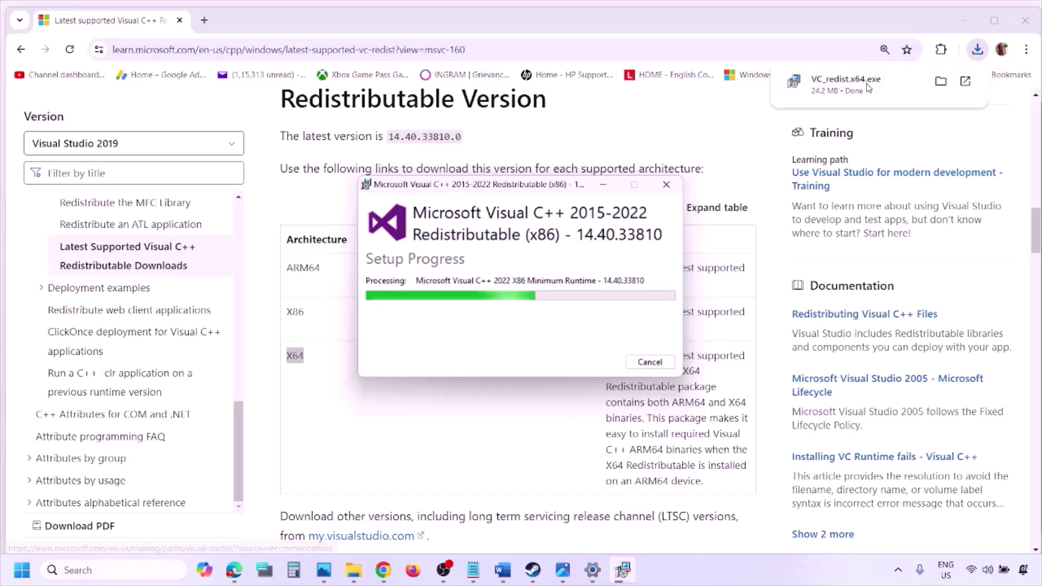
left_click(868, 89)
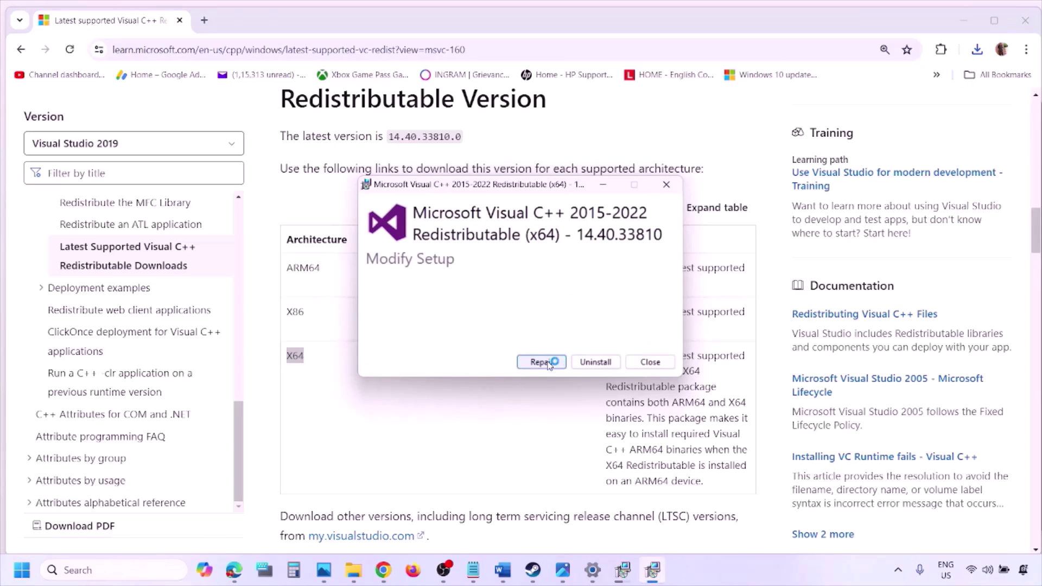
left_click(549, 363)
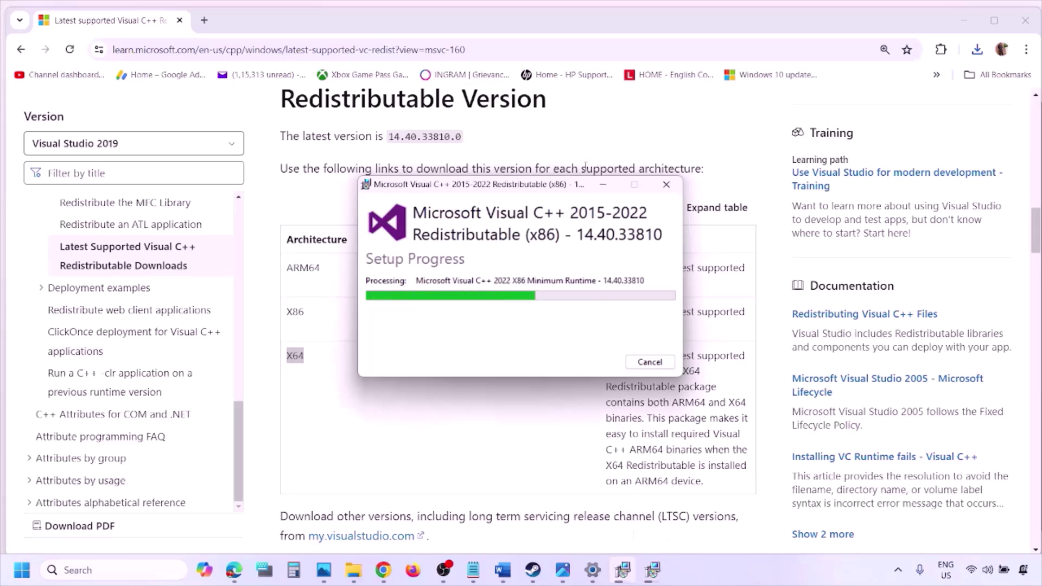
left_click_drag(572, 185, 330, 231)
left_click_drag(521, 188, 659, 247)
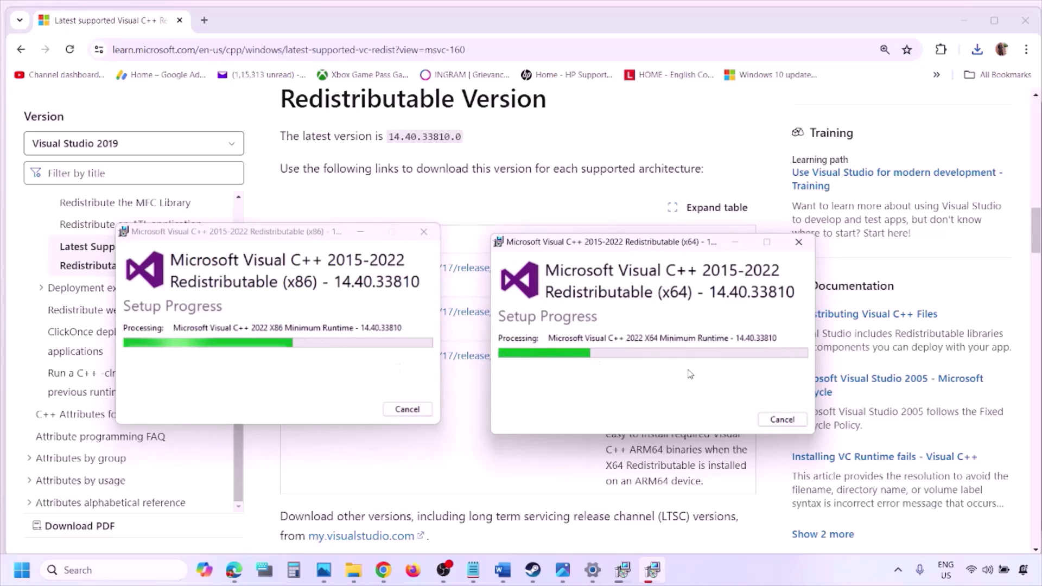
Bring up the Windows power options containing Restart, and dismiss them without restarting.
key("super")
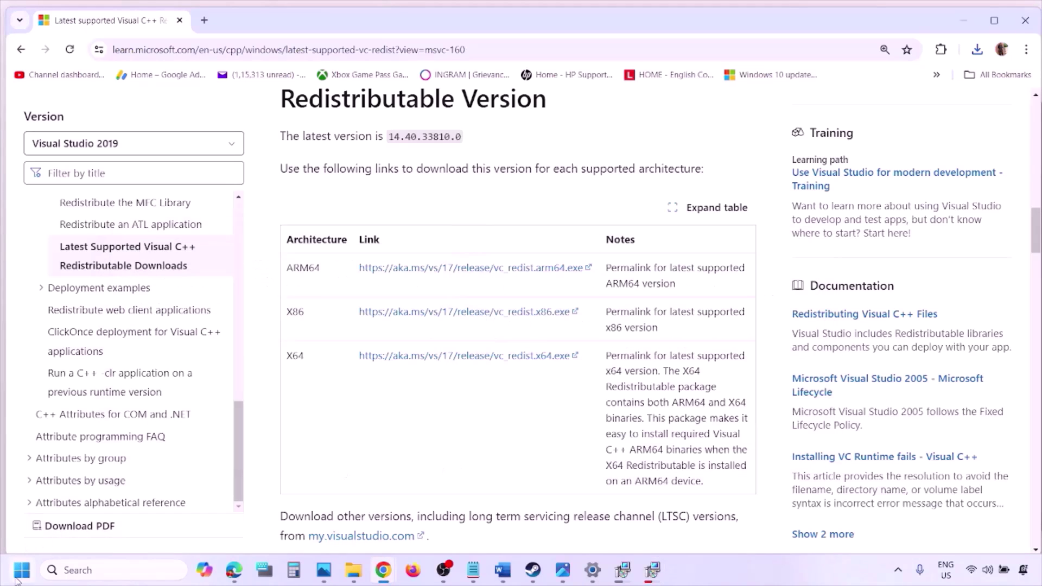
left_click(395, 524)
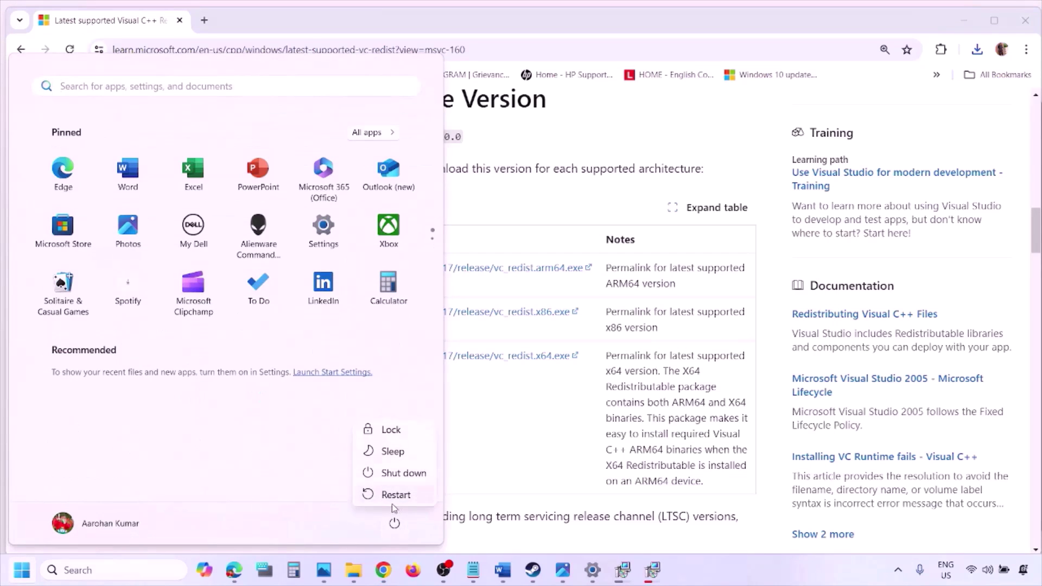
left_click(537, 460)
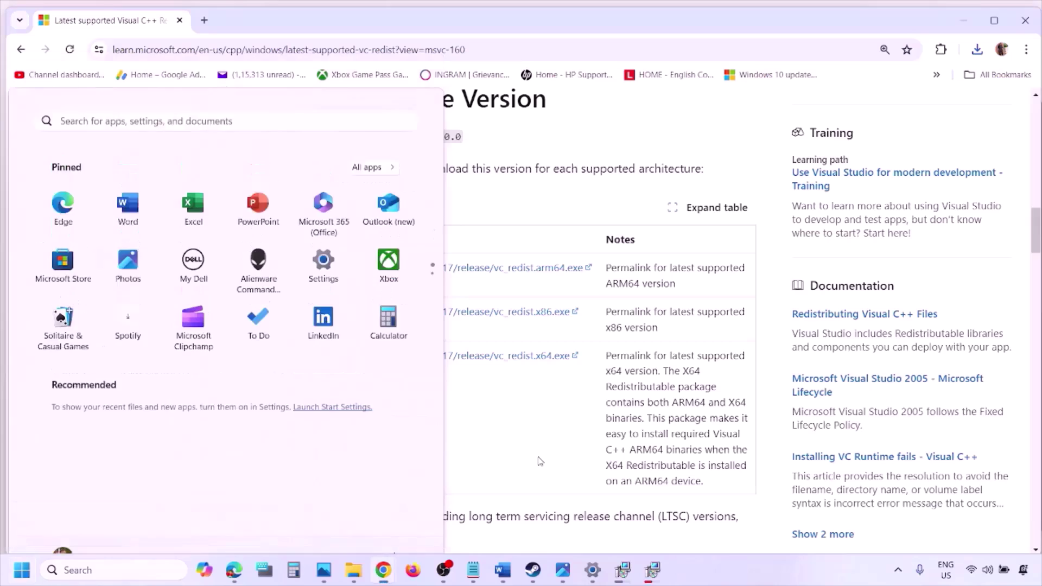
Switch to Word, maximize the window, and highlight the Step 9 instructions on unplugging external devices, controllers and multiple monitors.
left_click(502, 570)
scroll(447, 369, "down", 3)
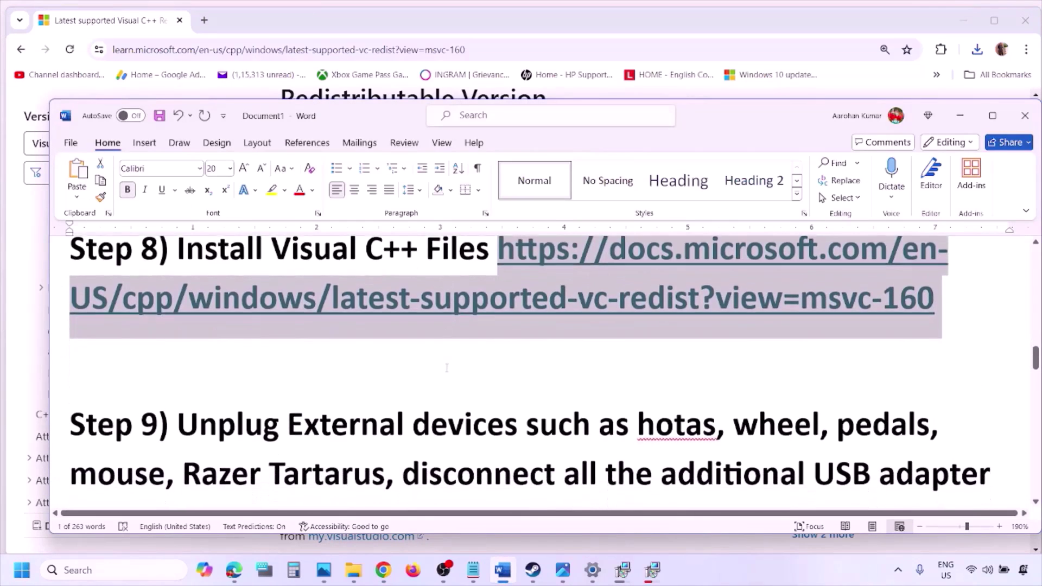
left_click(995, 116)
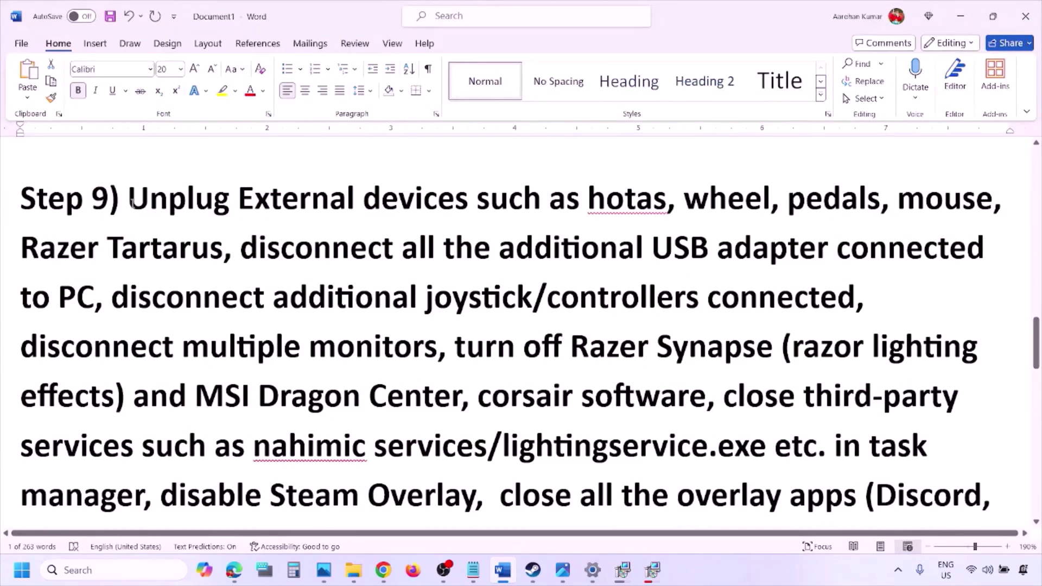
left_click_drag(131, 203, 772, 247)
left_click(772, 245)
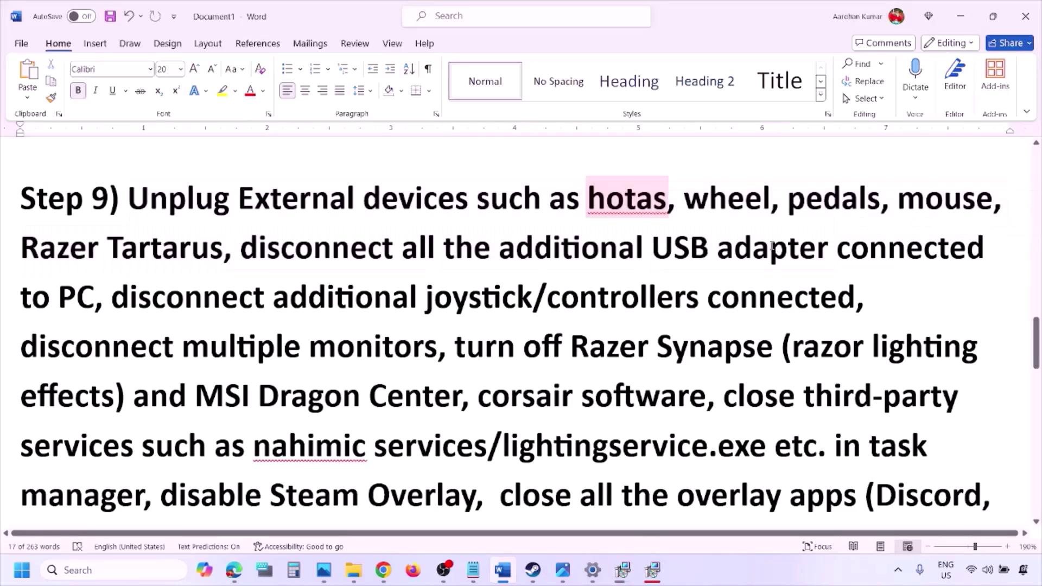
left_click_drag(114, 297, 854, 301)
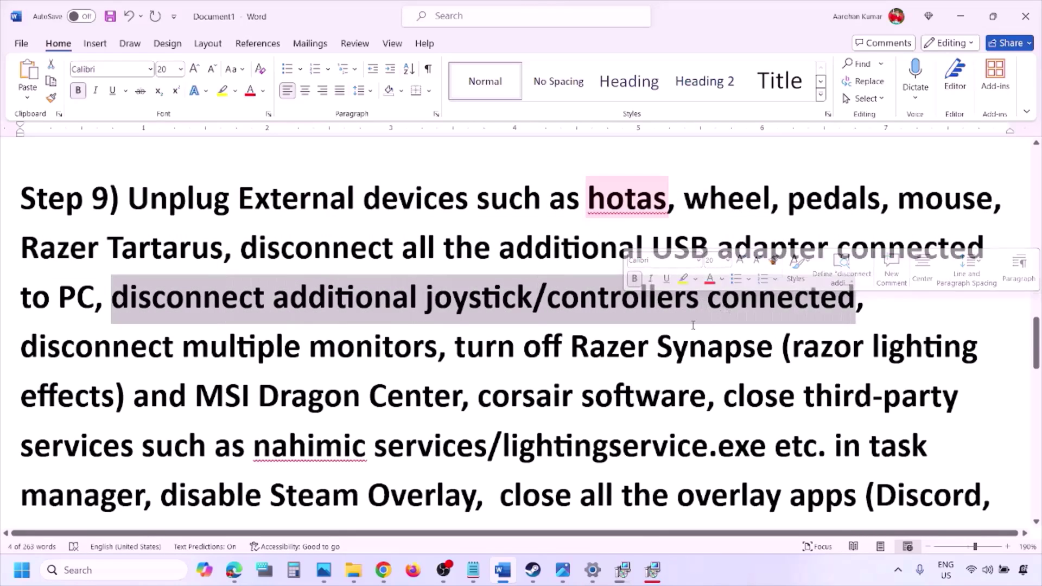
left_click(689, 347)
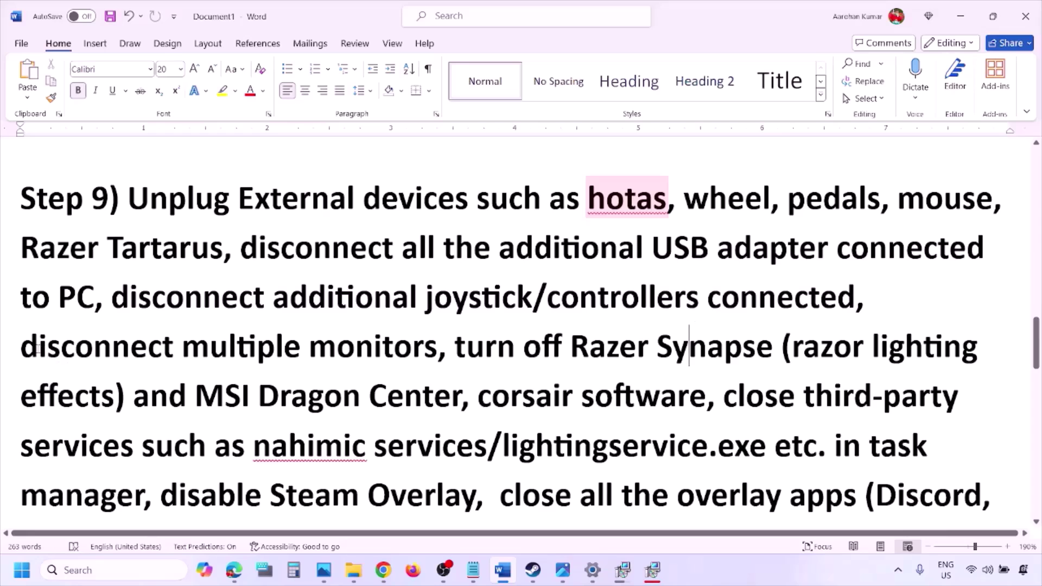
left_click_drag(36, 348, 361, 351)
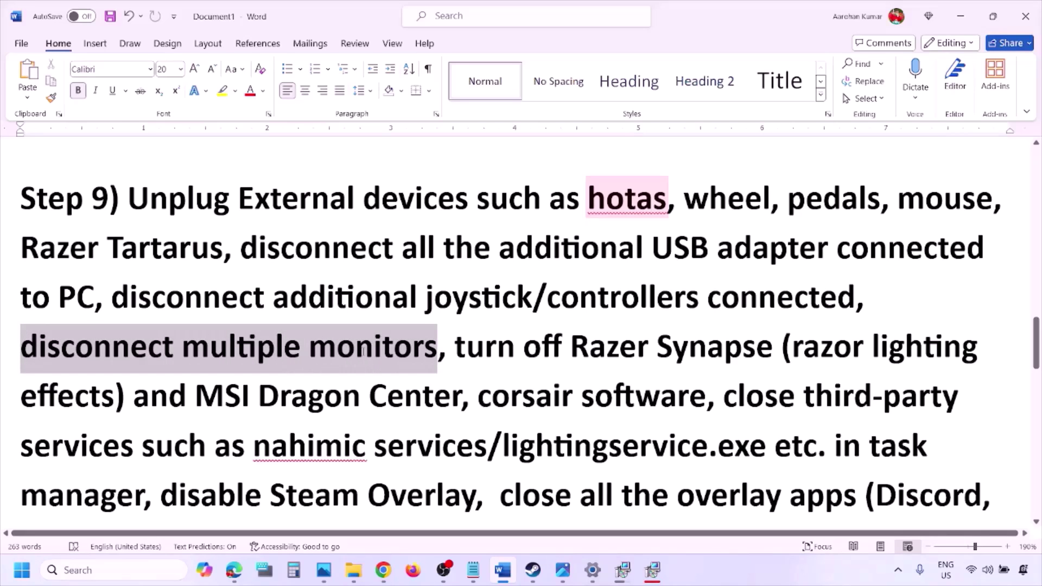
Highlight the Step 9 text on turning off background software and Steam Overlay, and view the Steam library screenshot 0.png.
scroll(459, 286, "down", 1)
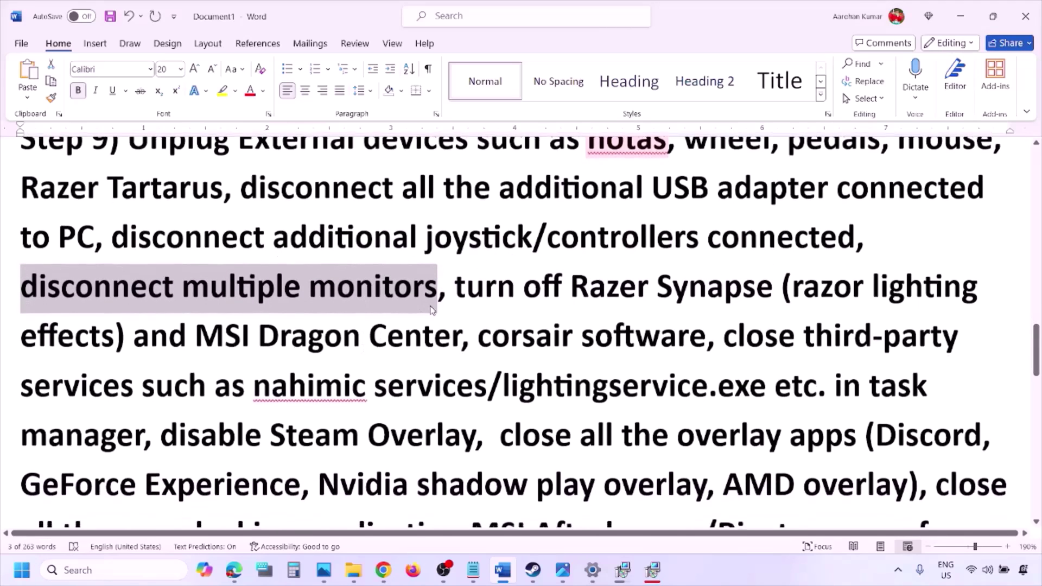
left_click_drag(458, 286, 145, 438)
scroll(206, 379, "down", 1)
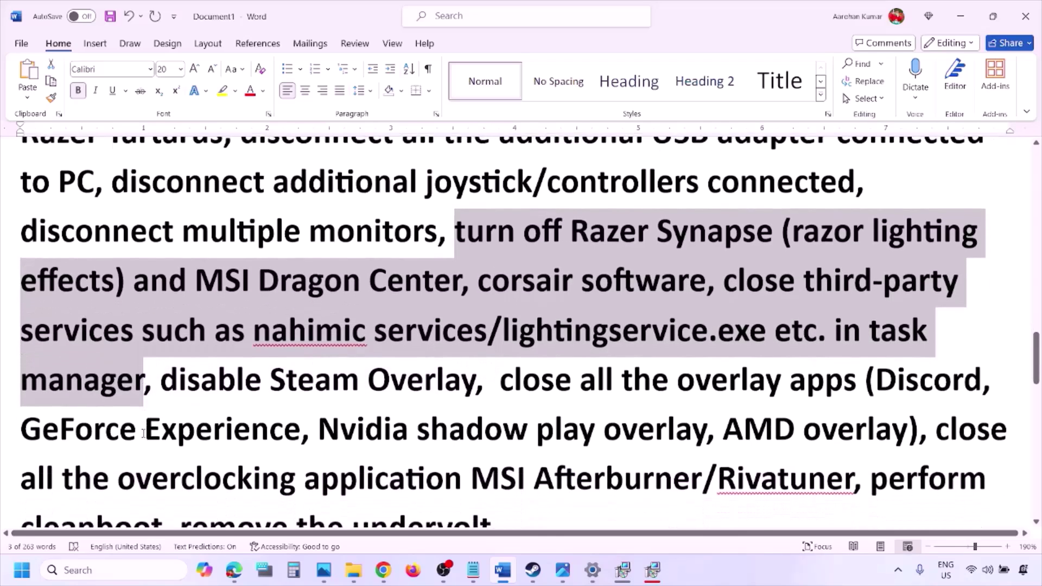
left_click_drag(161, 376, 475, 377)
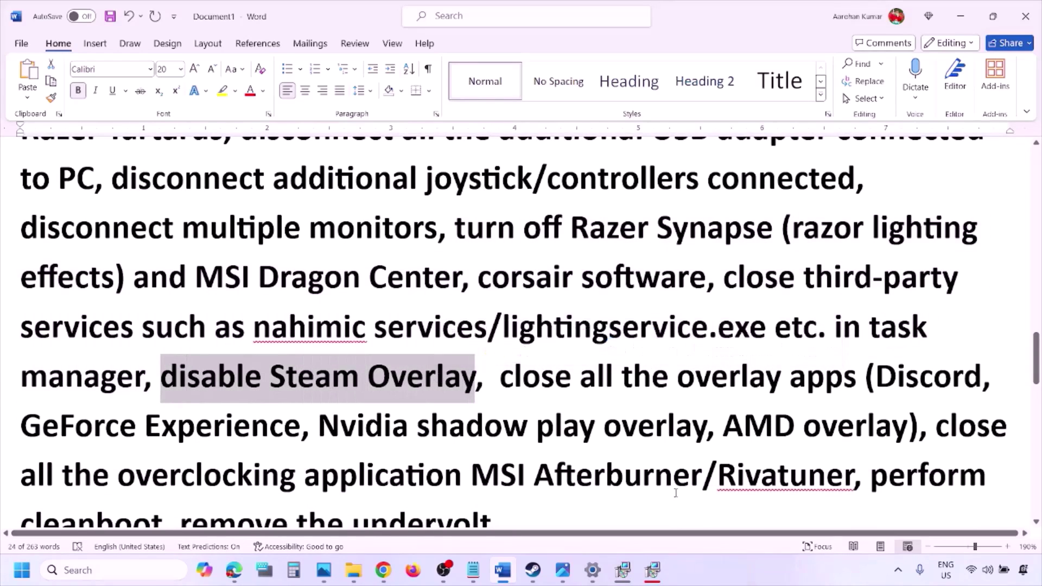
left_click(721, 576)
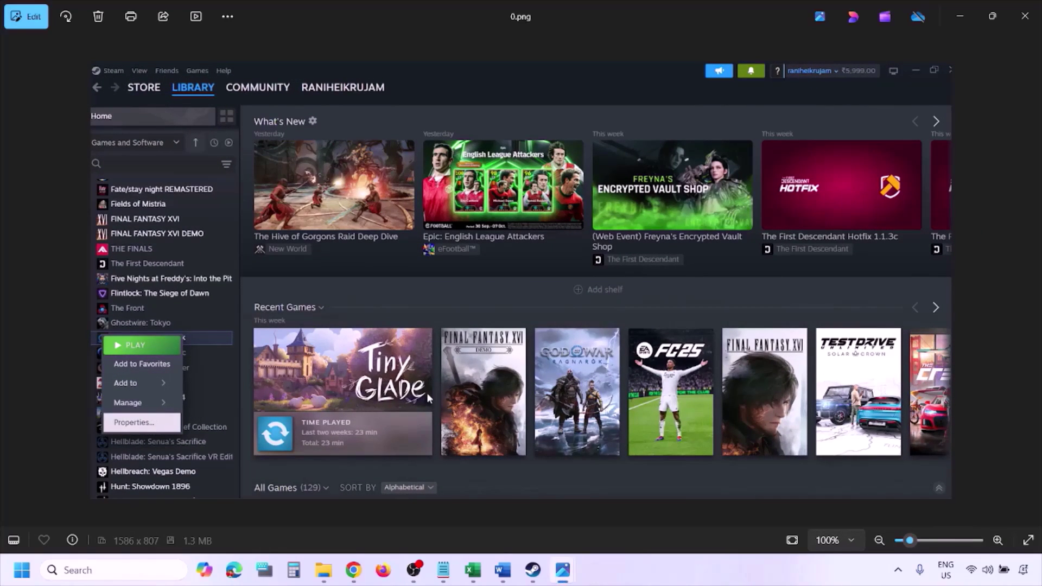
key("Right")
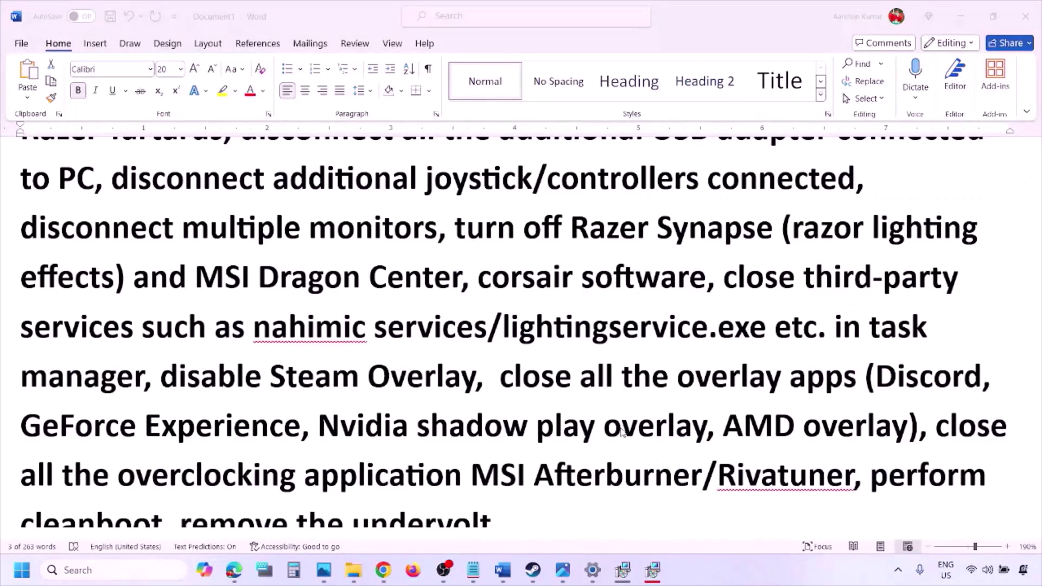
Switch to Discord and turn off the in-game overlay in the Game Overlay settings.
scroll(622, 433, "down", 3)
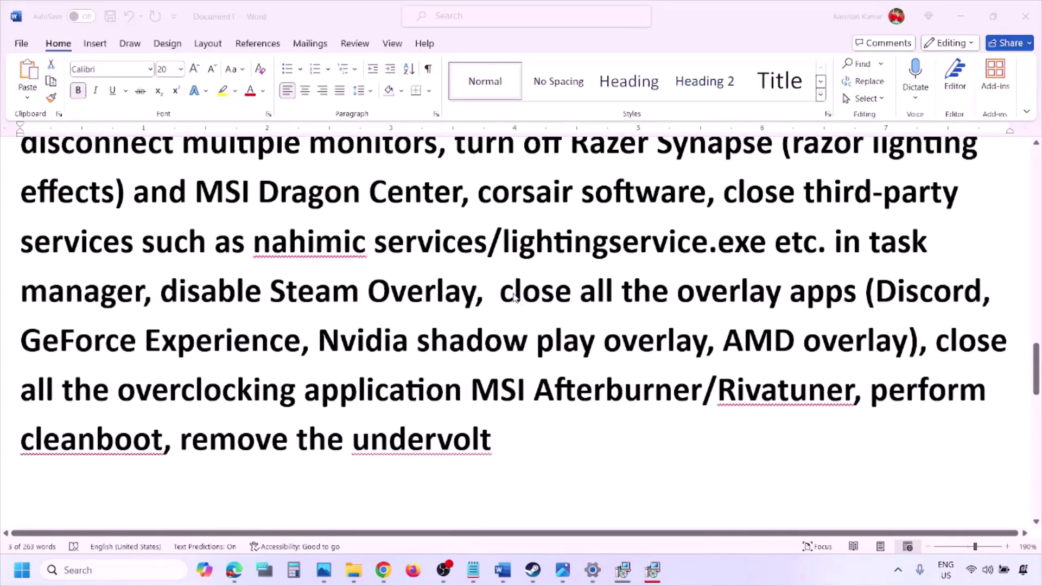
key("alt+Tab")
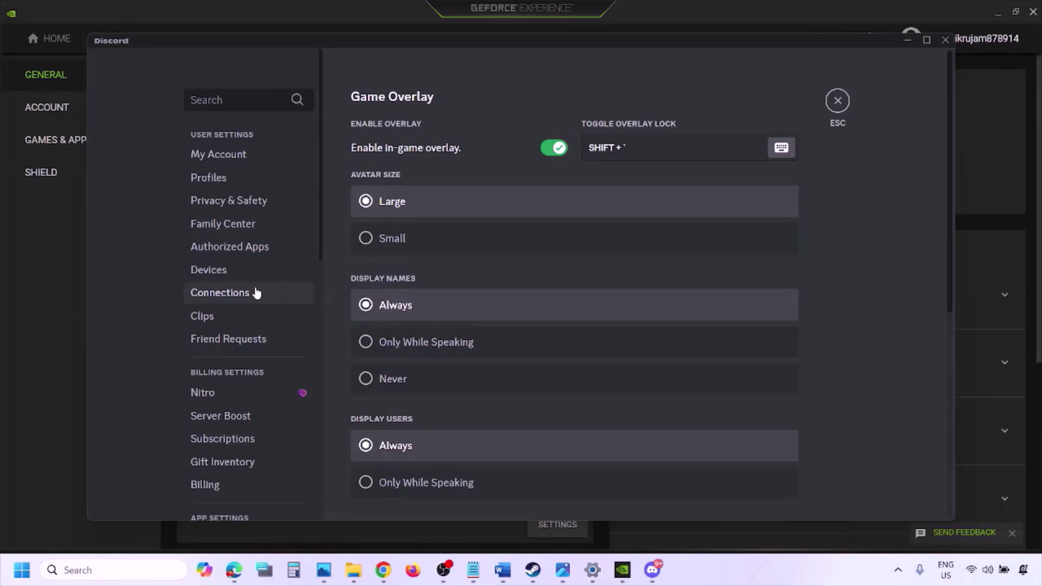
scroll(256, 293, "down", 6)
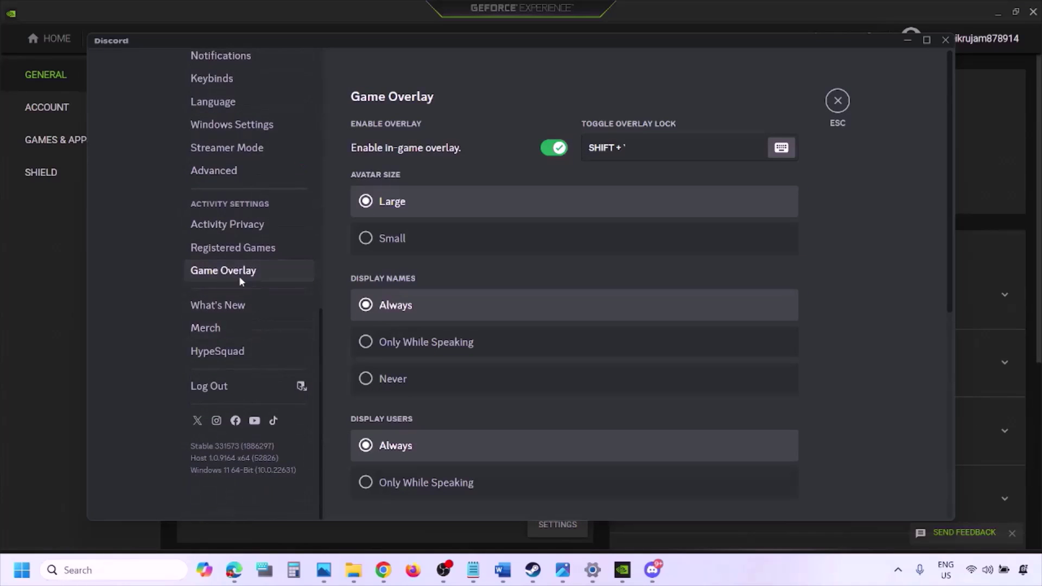
left_click(241, 271)
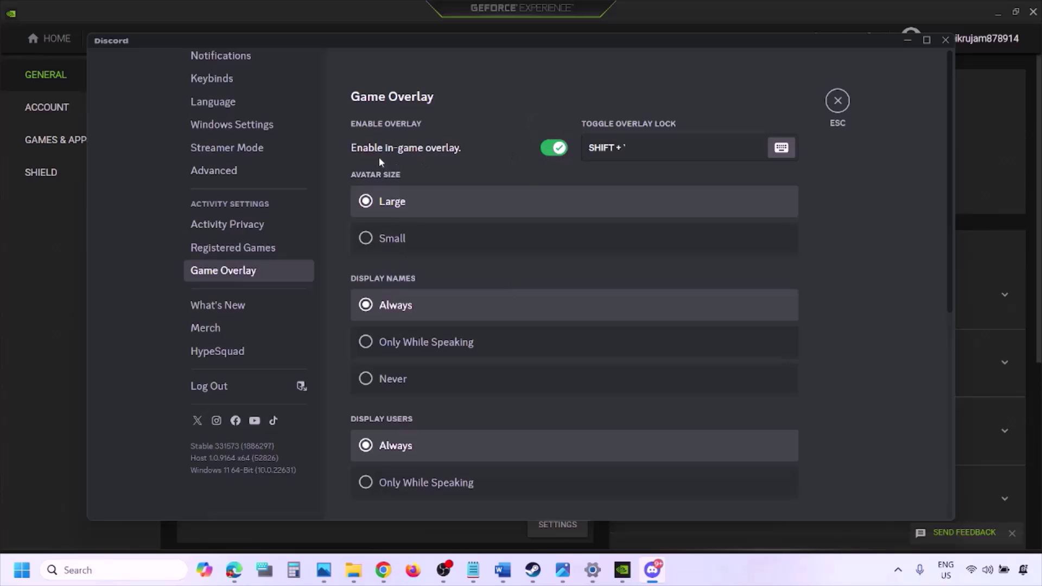
left_click(549, 150)
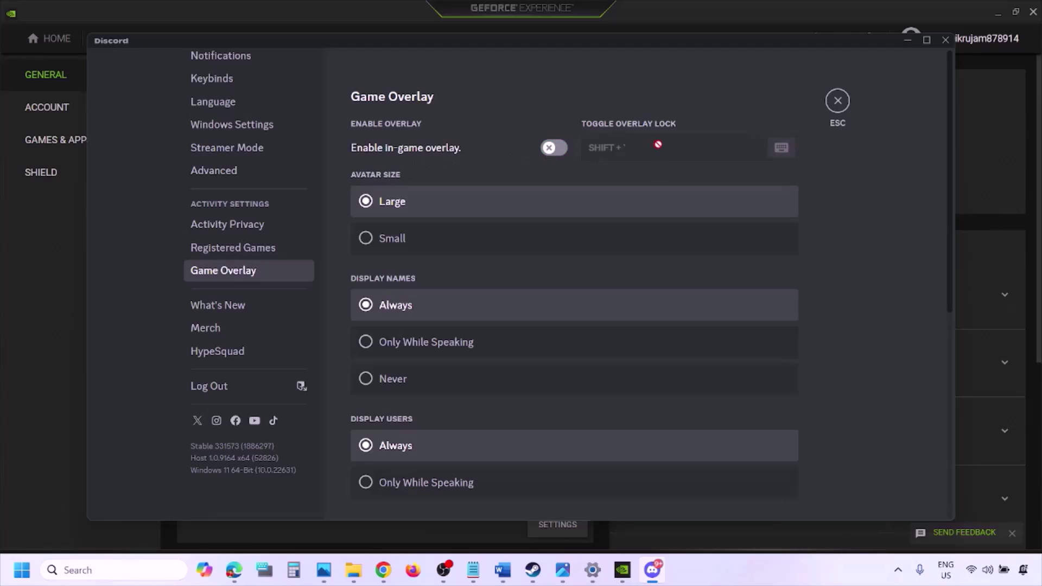
Switch to GeForce Experience and turn off the in-game overlay in the general settings.
left_click(624, 571)
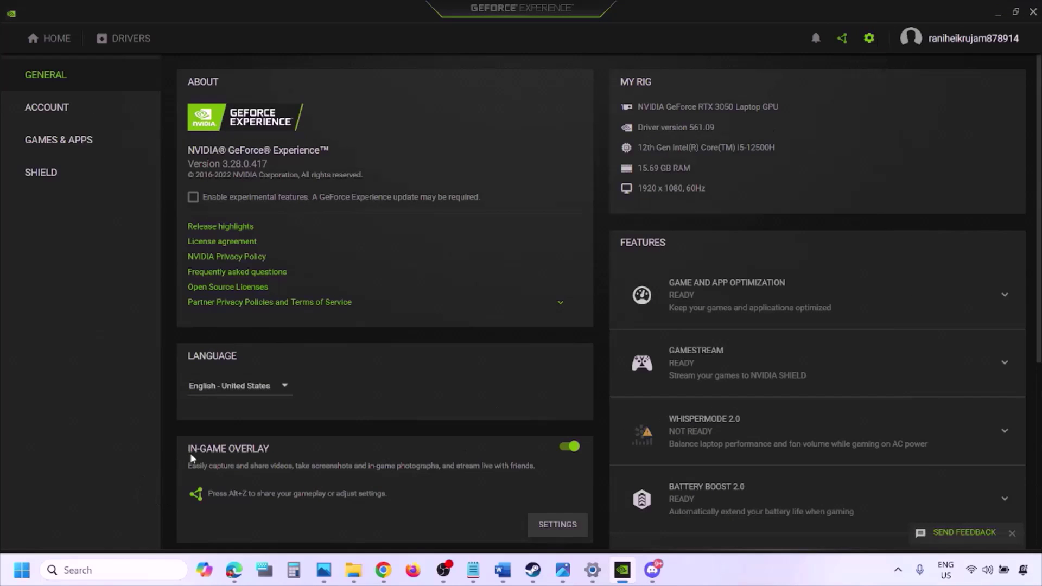
left_click(566, 450)
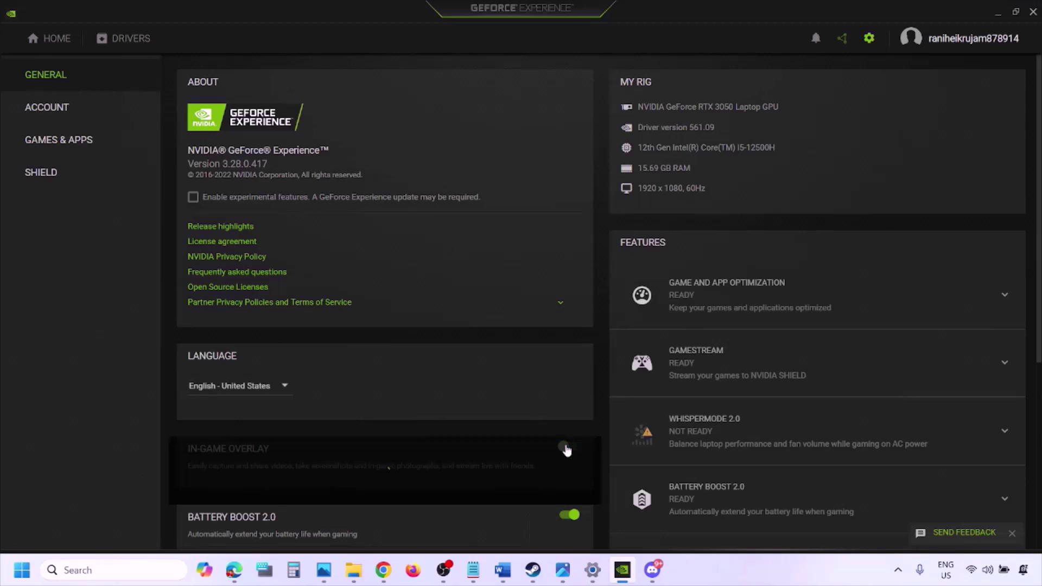
Switch to Word and highlight the instruction "close all the overlay apps" in the Step 9 text.
left_click(500, 575)
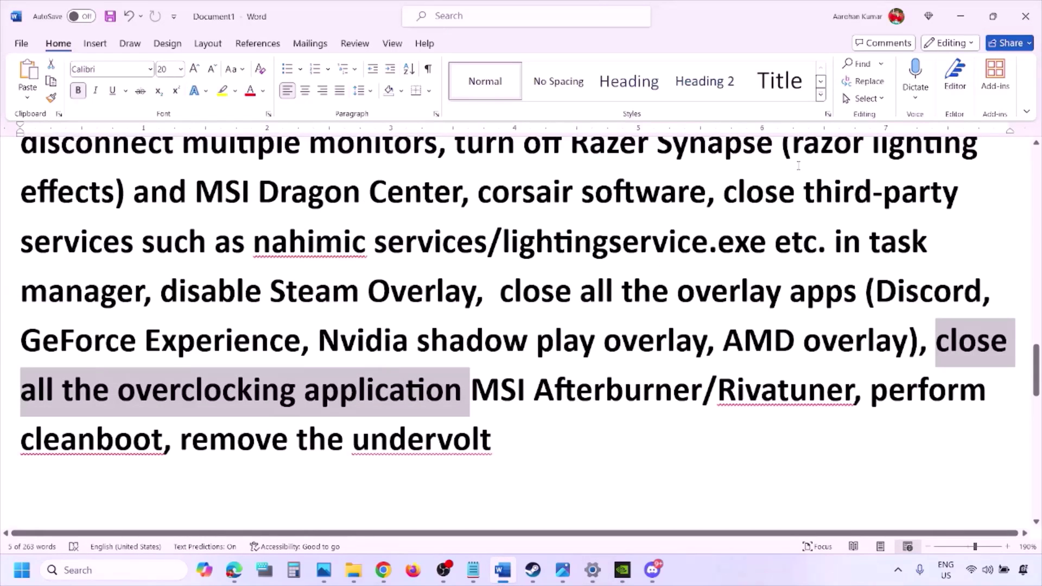
scroll(745, 220, "up", 2)
scroll(559, 309, "down", 1)
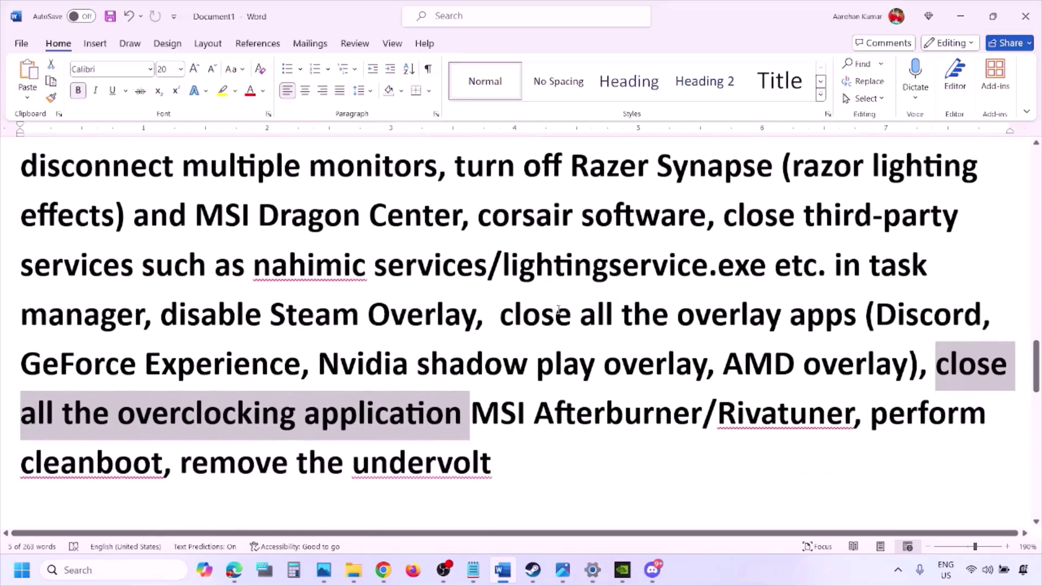
left_click_drag(515, 317, 812, 326)
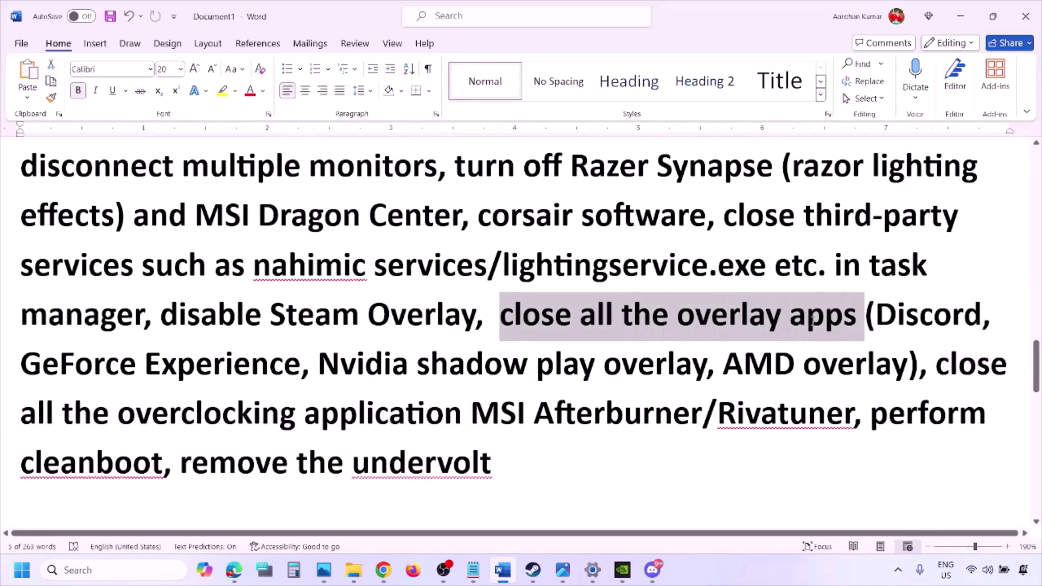
left_click(573, 319)
left_click_drag(500, 317, 862, 320)
Exit the Discord, NVIDIA and G HUB apps running in the background.
left_click(899, 572)
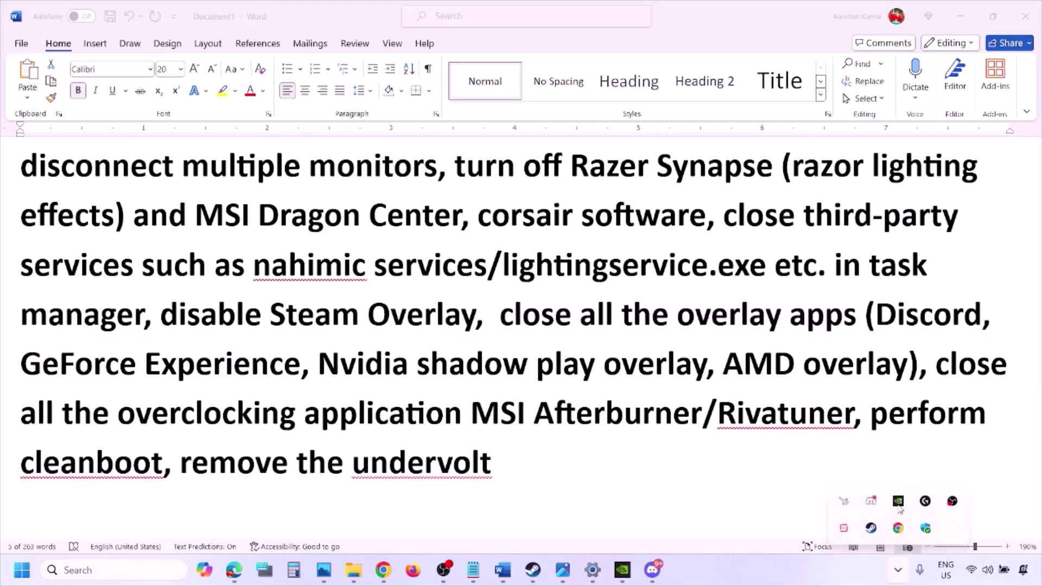
right_click(873, 509)
left_click(917, 492)
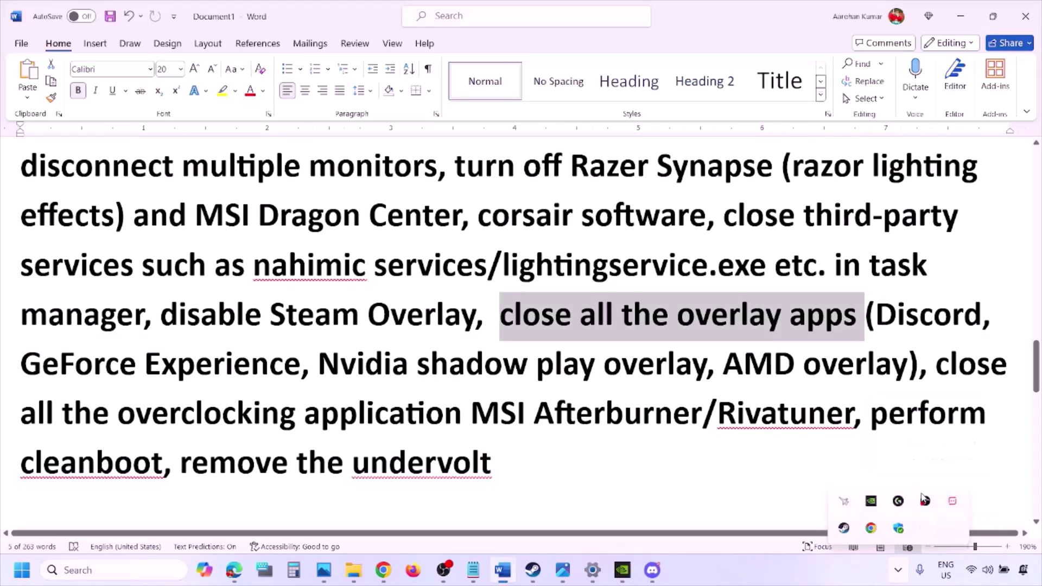
right_click(870, 510)
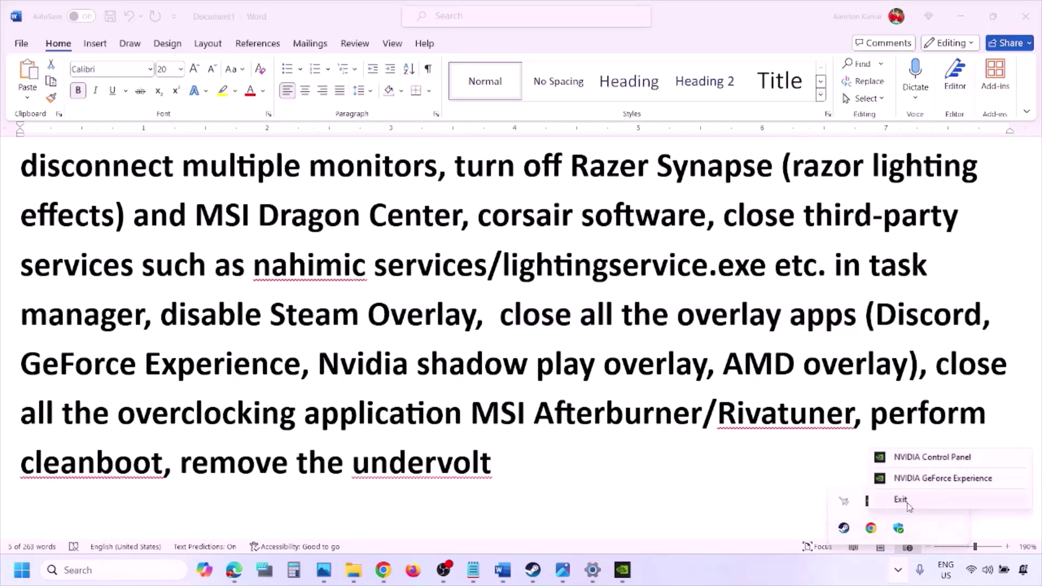
left_click(906, 500)
right_click(870, 504)
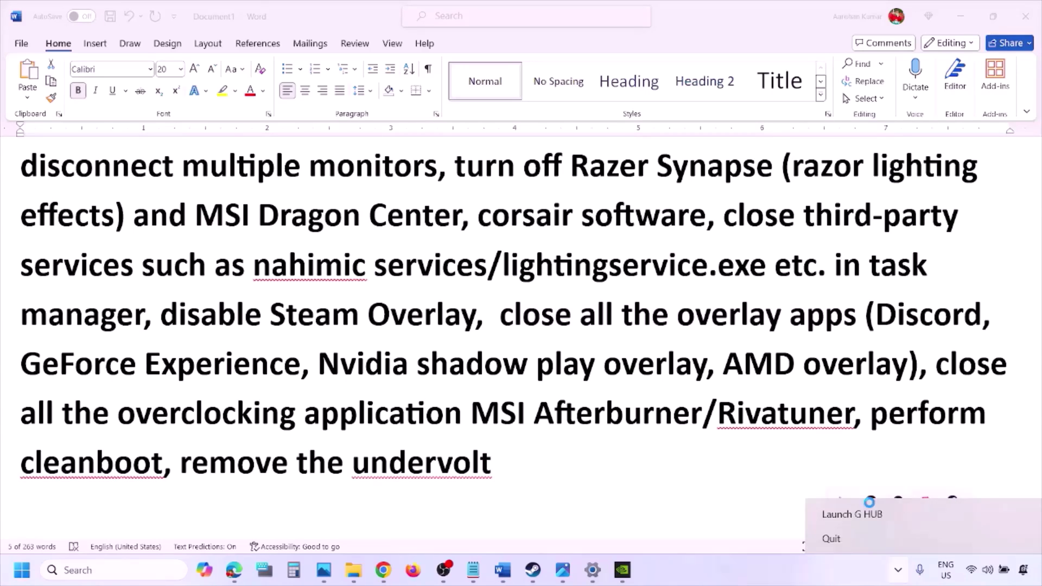
left_click(882, 537)
Highlight "close all the overlay apps" again and quit the background app with the pink icon.
left_click_drag(500, 314, 864, 316)
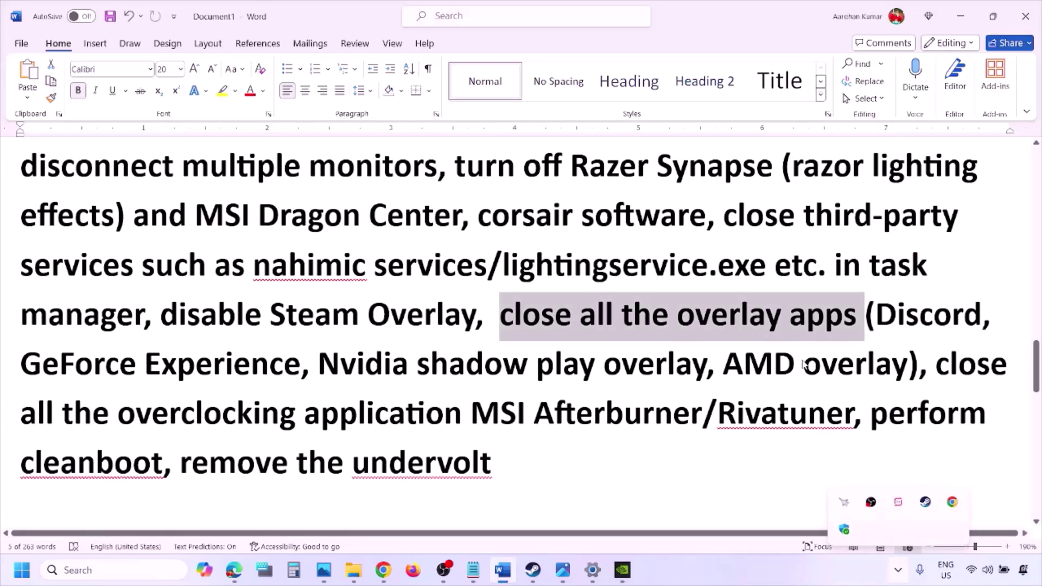
left_click(898, 569)
right_click(898, 504)
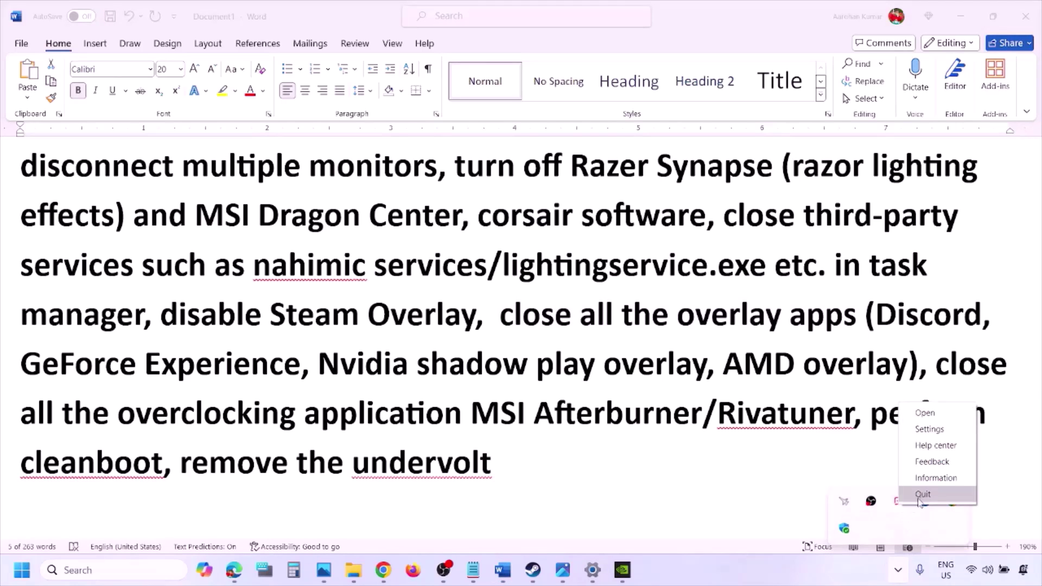
left_click(922, 502)
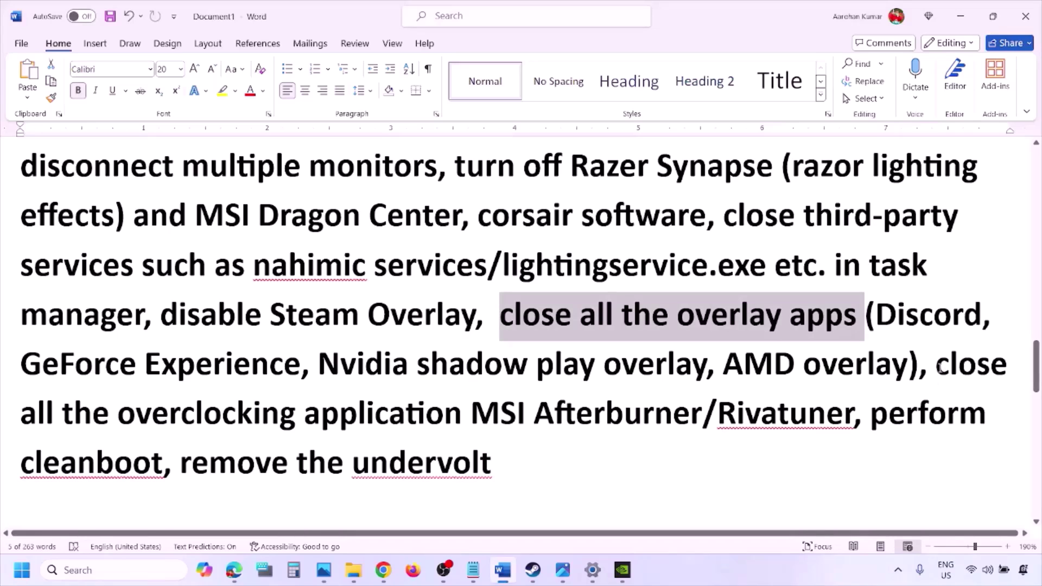
Highlight "close all the overclocking application" and close the overclocking utility running in the background.
left_click_drag(937, 366, 499, 415)
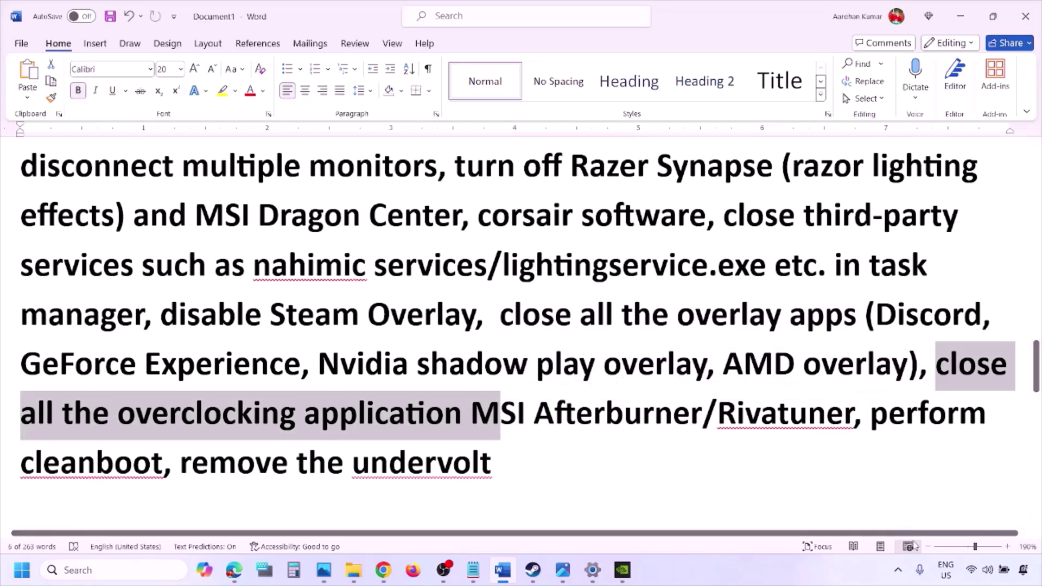
left_click(898, 570)
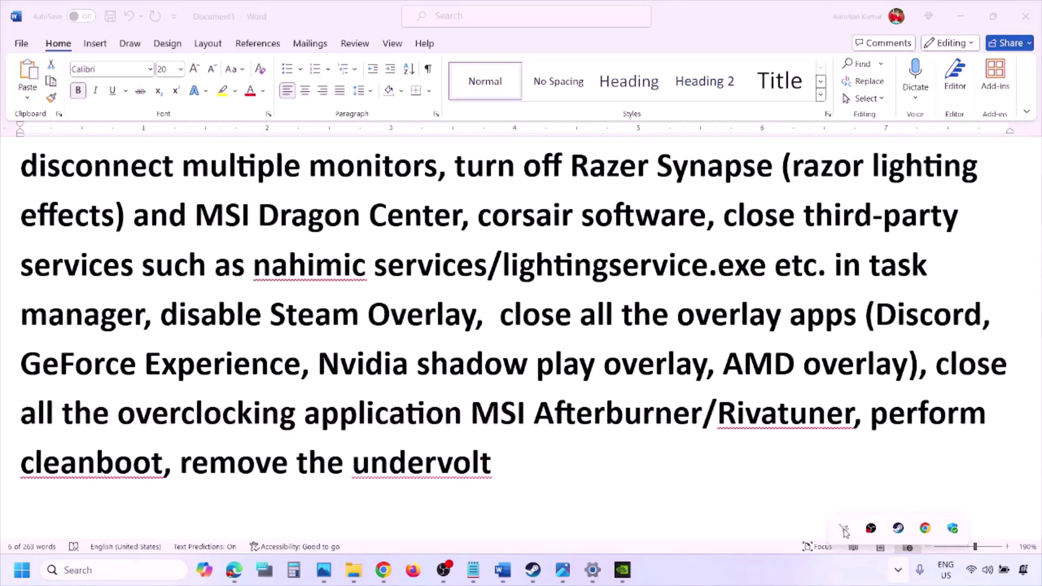
right_click(843, 529)
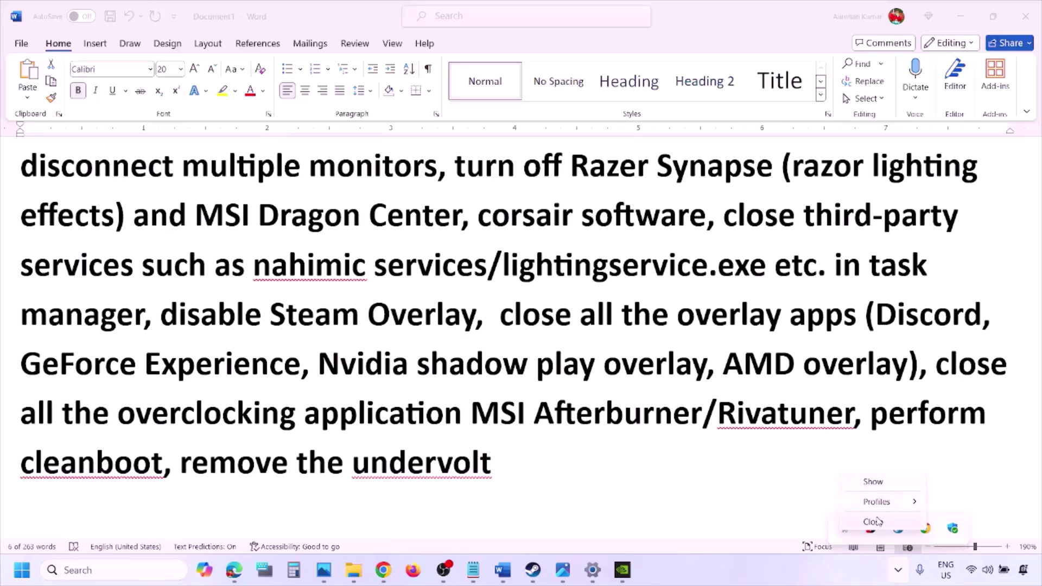
left_click(878, 522)
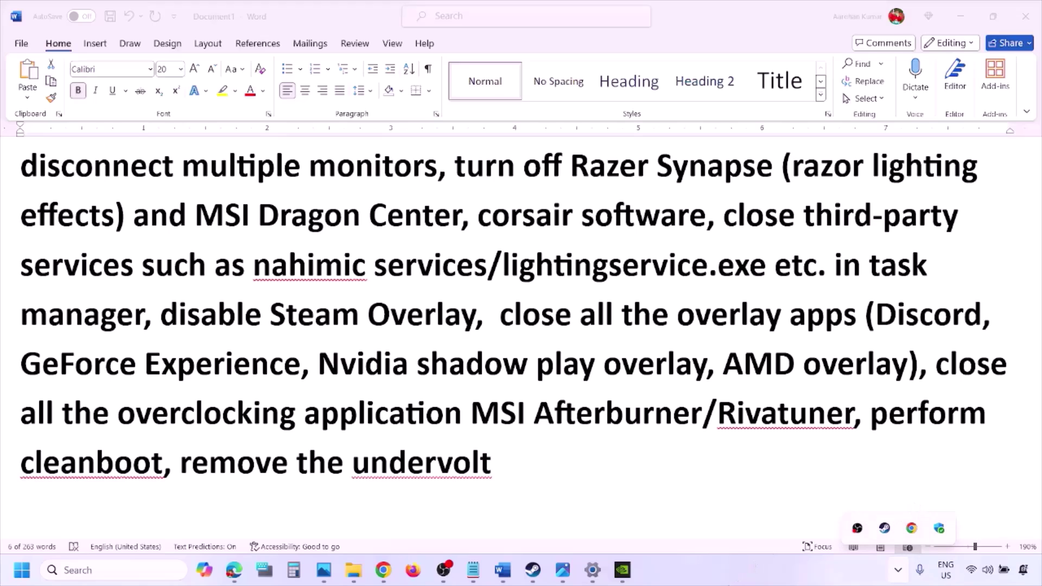